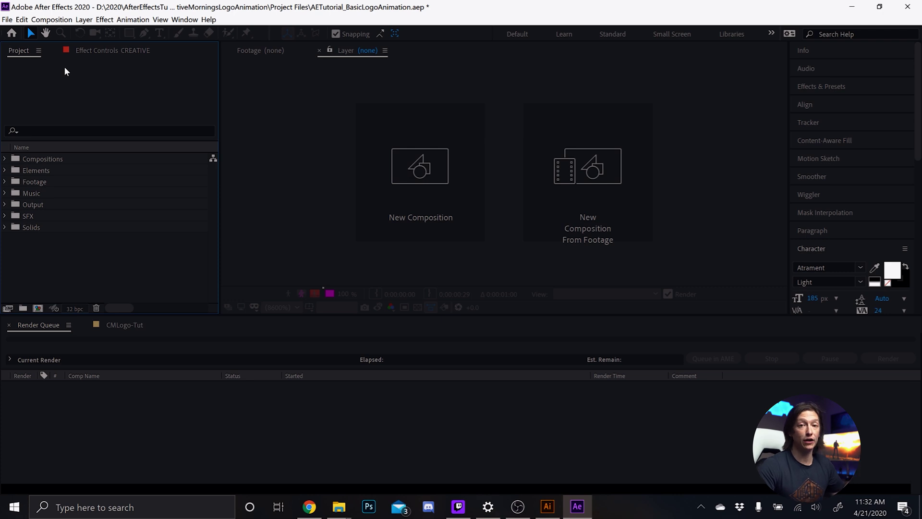
Step: Import CM_2020-Logo_4k.ai as a composition with footage dimensions set to Layer Size, and open the imported composition
{"action": "left_click", "coordinate": [7, 20]}
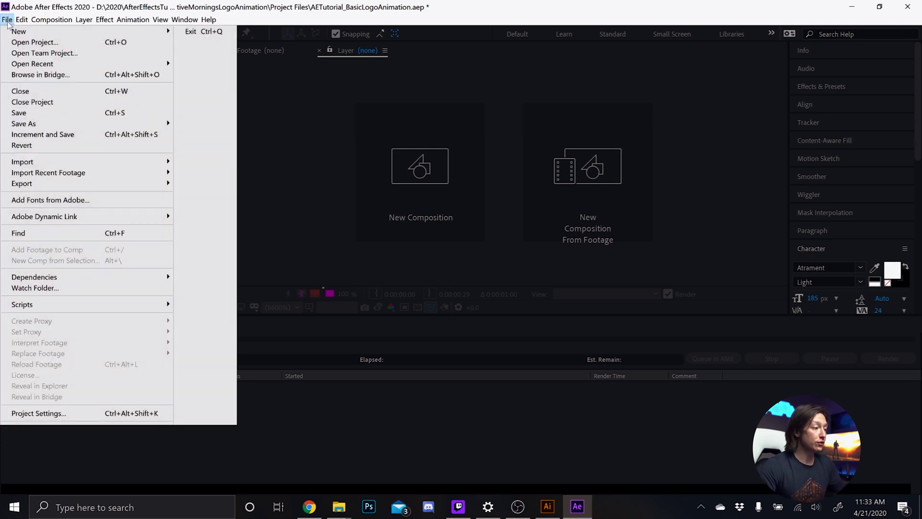
{"action": "mouse_move", "coordinate": [144, 161]}
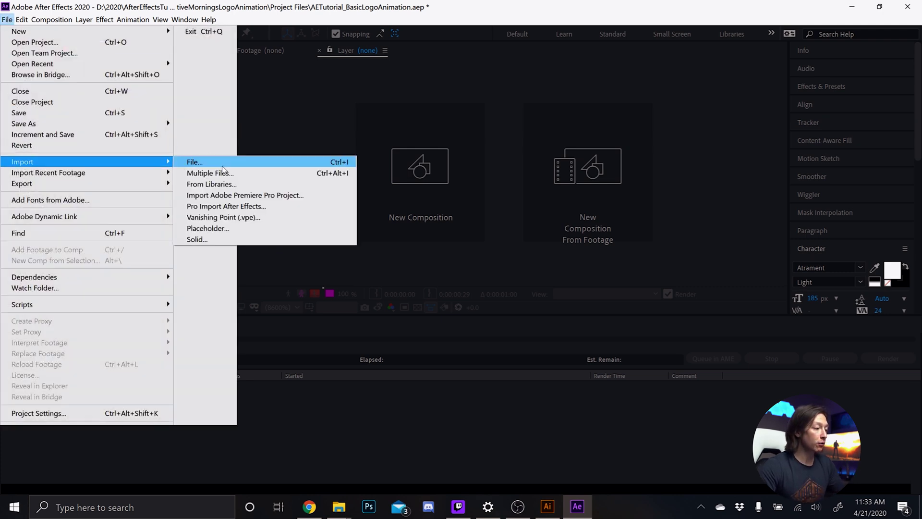
{"action": "left_click", "coordinate": [221, 164]}
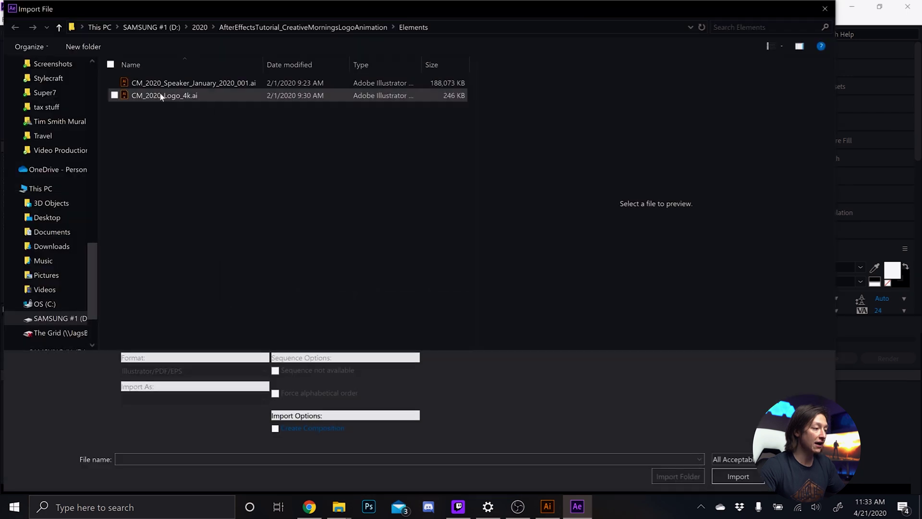
{"action": "left_click", "coordinate": [161, 96]}
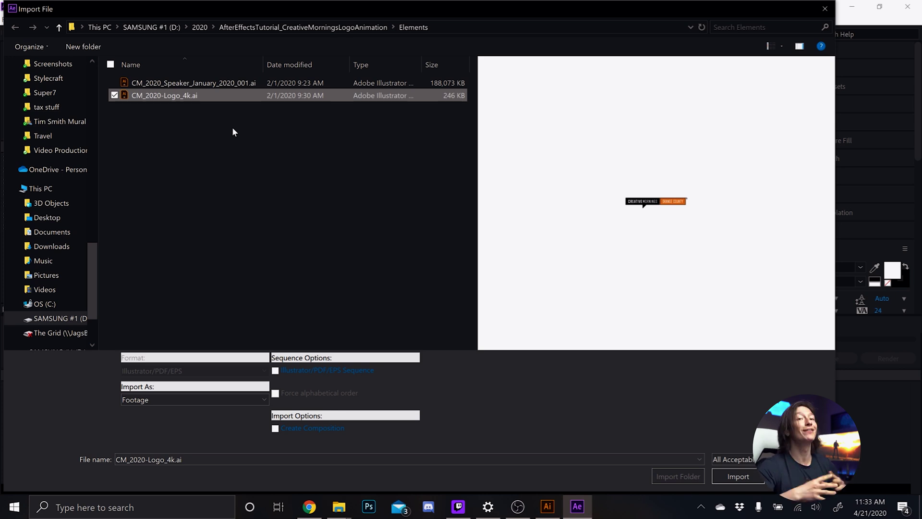
{"action": "double_click", "coordinate": [190, 96]}
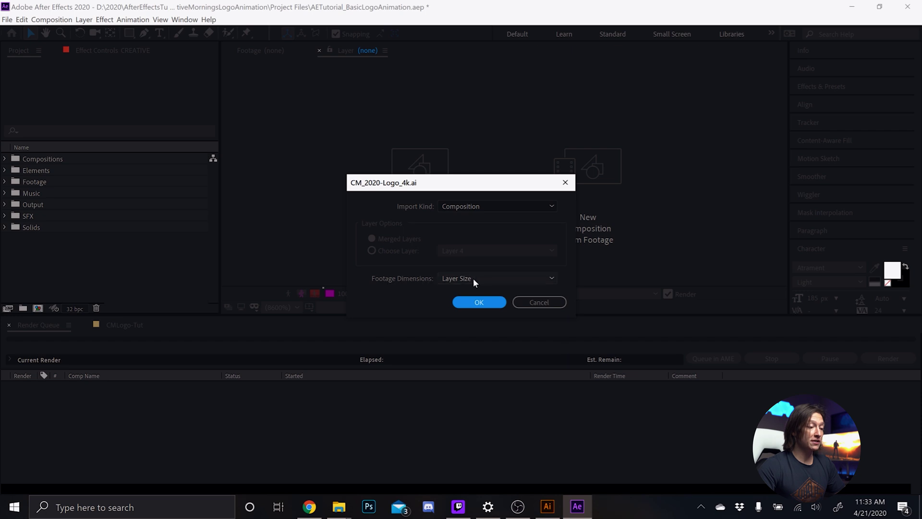
{"action": "left_click", "coordinate": [482, 305]}
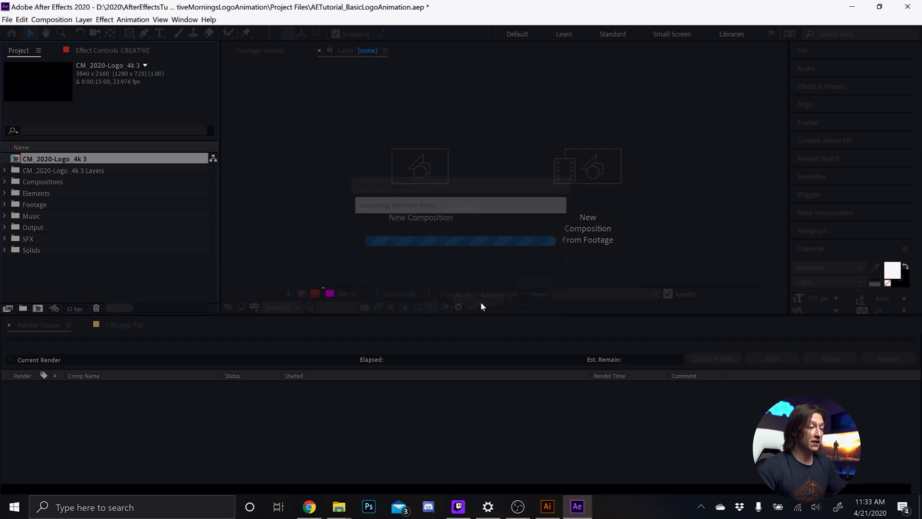
{"action": "double_click", "coordinate": [15, 161]}
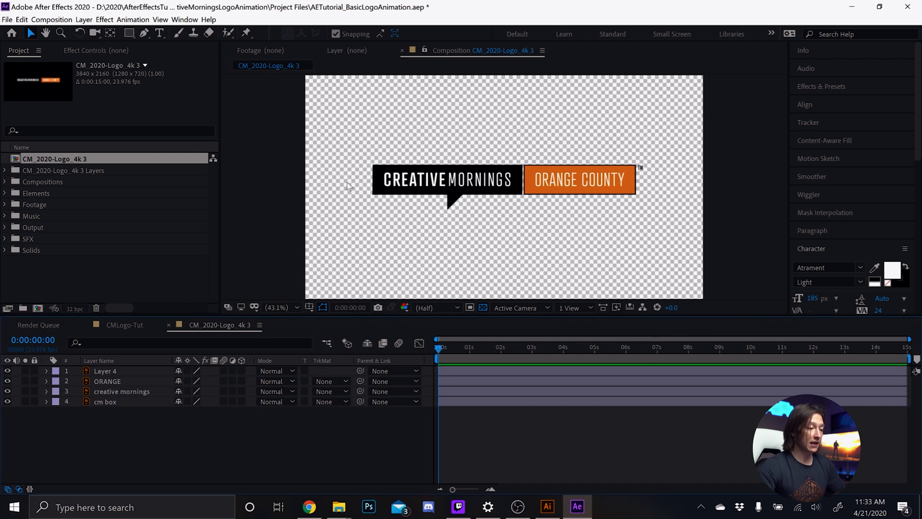
Step: Examine which part of the logo each of the four imported Illustrator layers contains
{"action": "left_click", "coordinate": [100, 382]}
{"action": "left_click", "coordinate": [118, 401]}
{"action": "left_click", "coordinate": [115, 392]}
{"action": "left_click", "coordinate": [114, 381]}
{"action": "left_click", "coordinate": [116, 372]}
{"action": "left_click", "coordinate": [125, 391]}
{"action": "left_click", "coordinate": [127, 401]}
{"action": "left_click", "coordinate": [125, 391]}
{"action": "left_click", "coordinate": [121, 381]}
{"action": "left_click", "coordinate": [120, 375]}
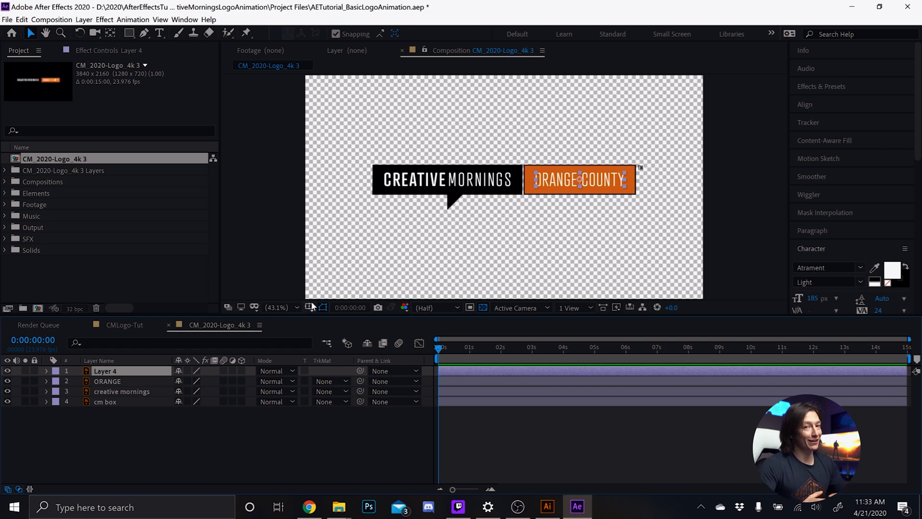
Step: Create shapes from all four vector layers and group the resulting outline layers above the original Illustrator layers
{"action": "left_click_drag", "start_coordinate": [182, 441], "coordinate": [101, 371]}
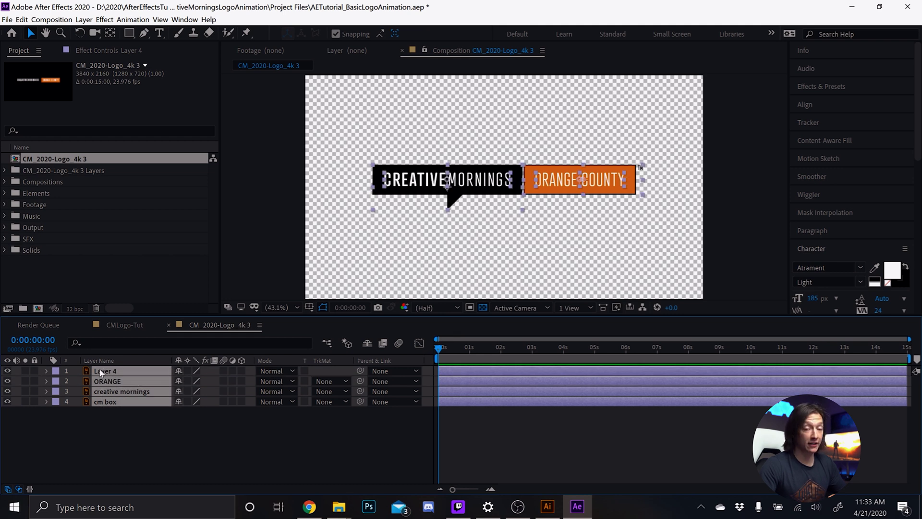
{"action": "right_click", "coordinate": [110, 380]}
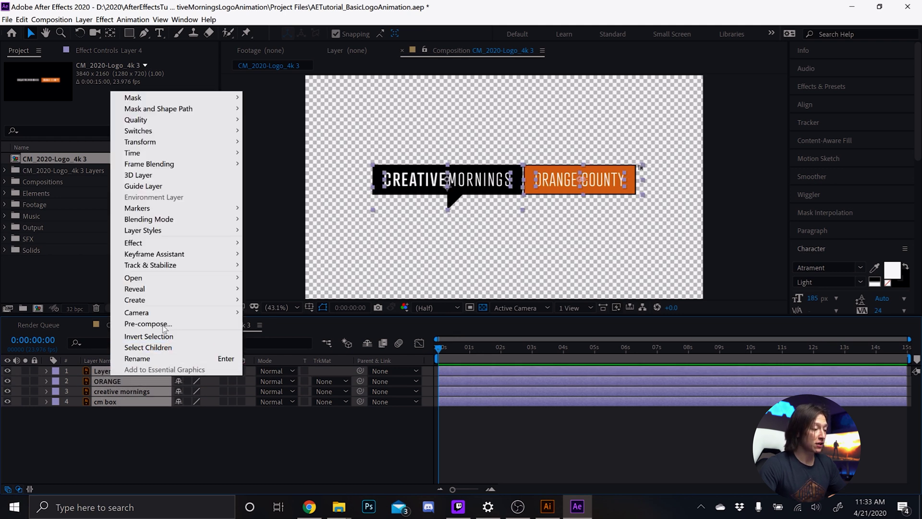
{"action": "mouse_move", "coordinate": [146, 301]}
{"action": "left_click", "coordinate": [304, 334]}
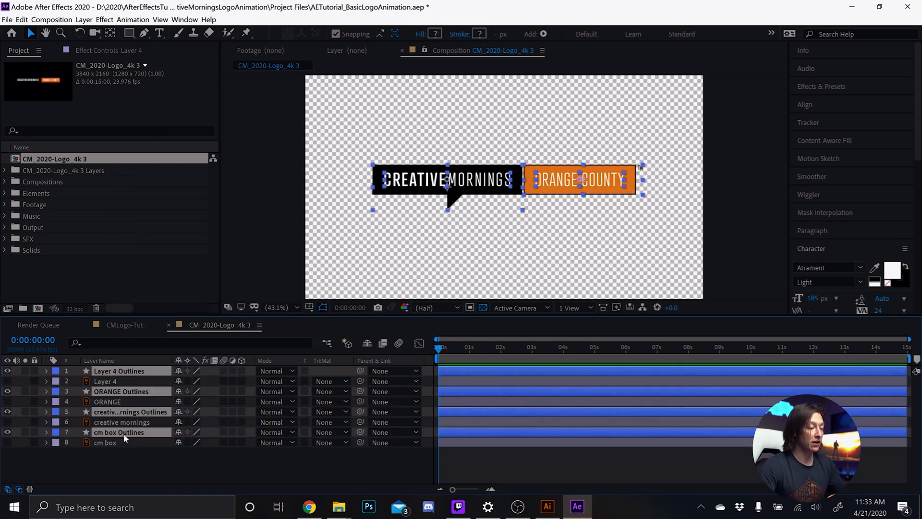
{"action": "left_click_drag", "start_coordinate": [102, 393], "coordinate": [103, 381]}
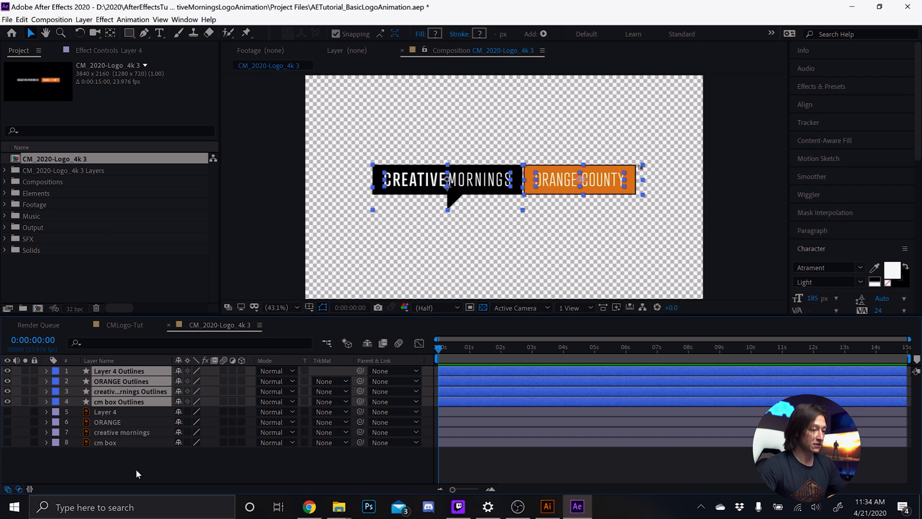
{"action": "left_click", "coordinate": [135, 469]}
Step: Solo each outline layer in turn, from cm box Outlines up to Layer 4 Outlines, with the transparency grid turned off
{"action": "left_click", "coordinate": [101, 393]}
{"action": "left_click", "coordinate": [111, 399]}
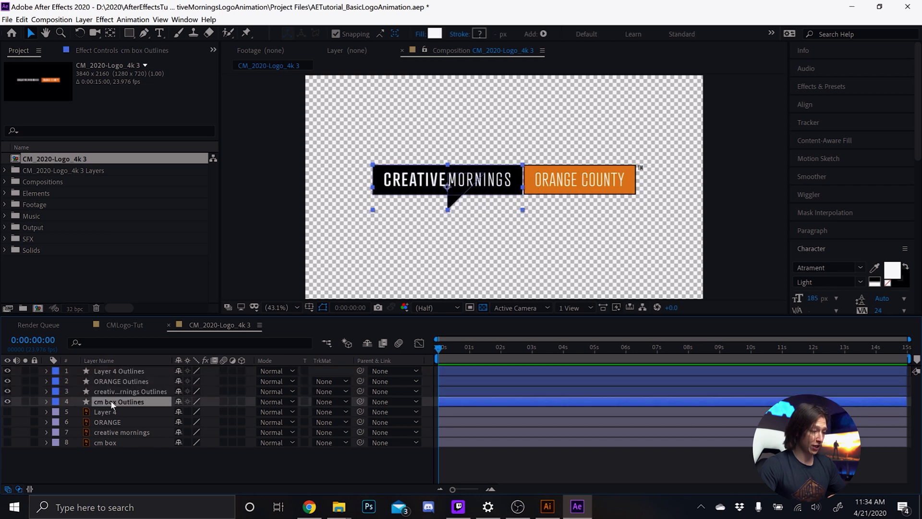
{"action": "left_click", "coordinate": [25, 402]}
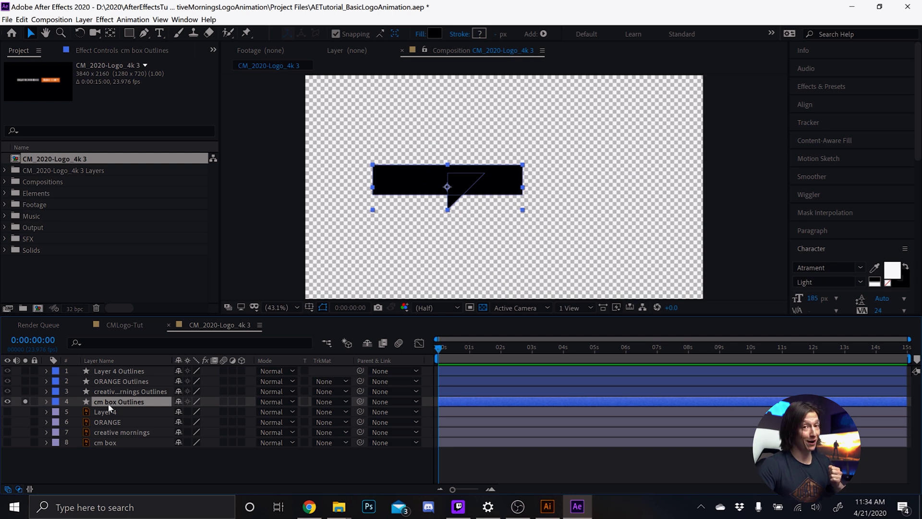
{"action": "left_click", "coordinate": [25, 401]}
{"action": "left_click", "coordinate": [25, 392]}
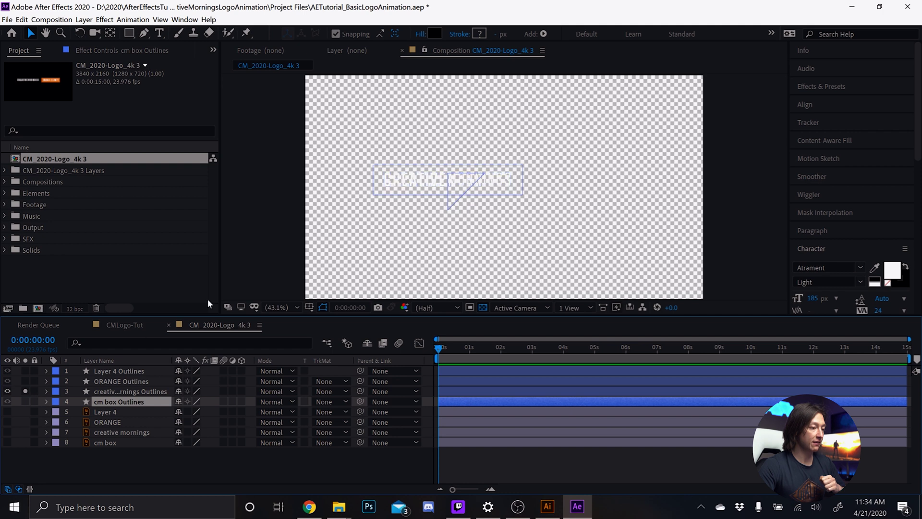
{"action": "left_click", "coordinate": [482, 307]}
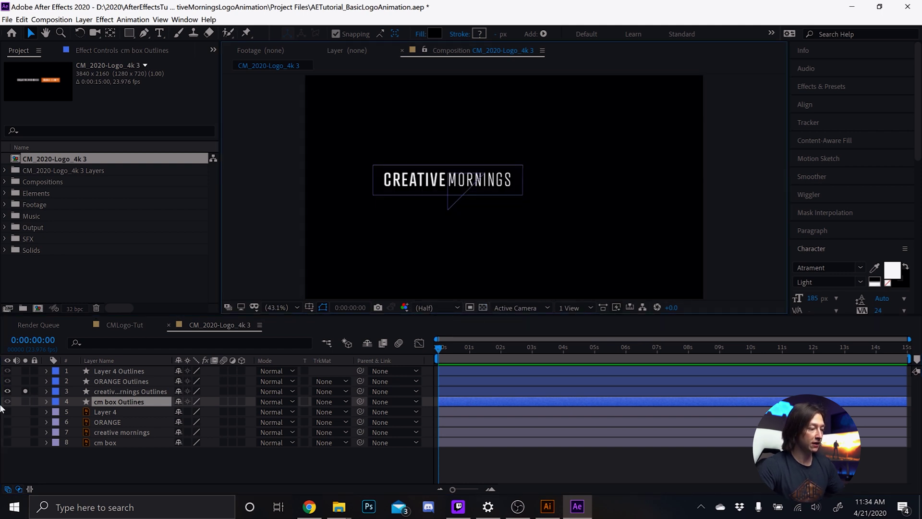
{"action": "left_click", "coordinate": [25, 391]}
{"action": "left_click", "coordinate": [24, 381]}
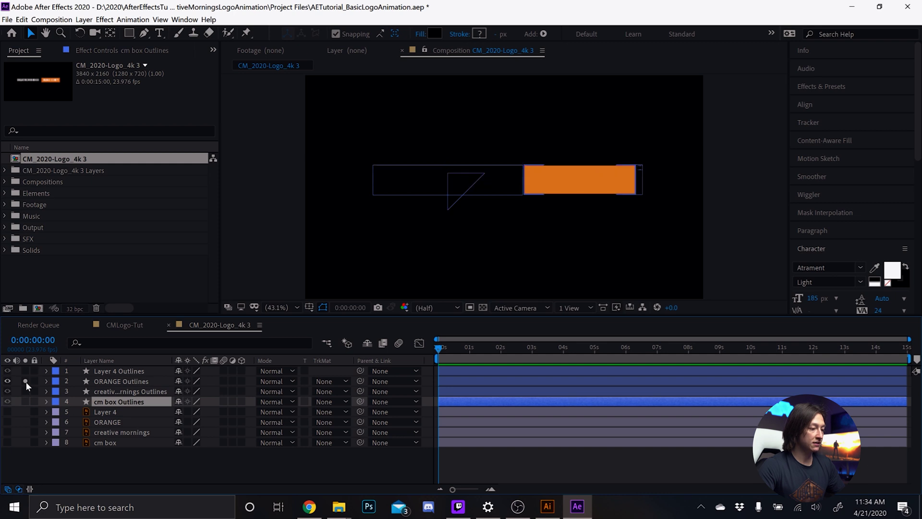
{"action": "left_click", "coordinate": [74, 381]}
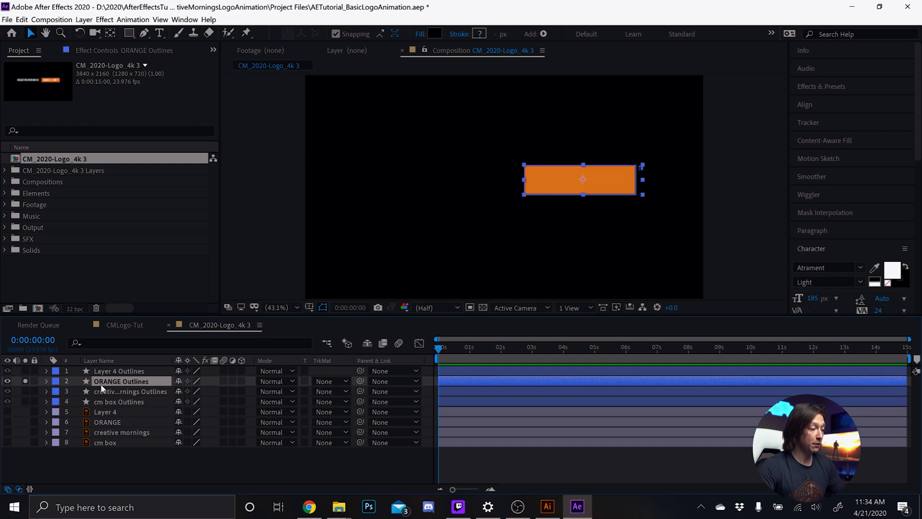
{"action": "left_click", "coordinate": [25, 379]}
{"action": "left_click", "coordinate": [25, 371]}
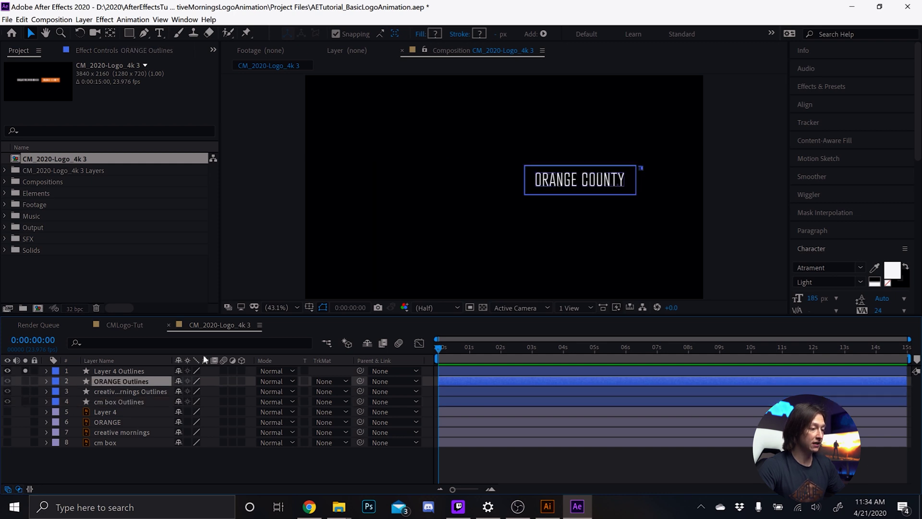
{"action": "left_click", "coordinate": [25, 371]}
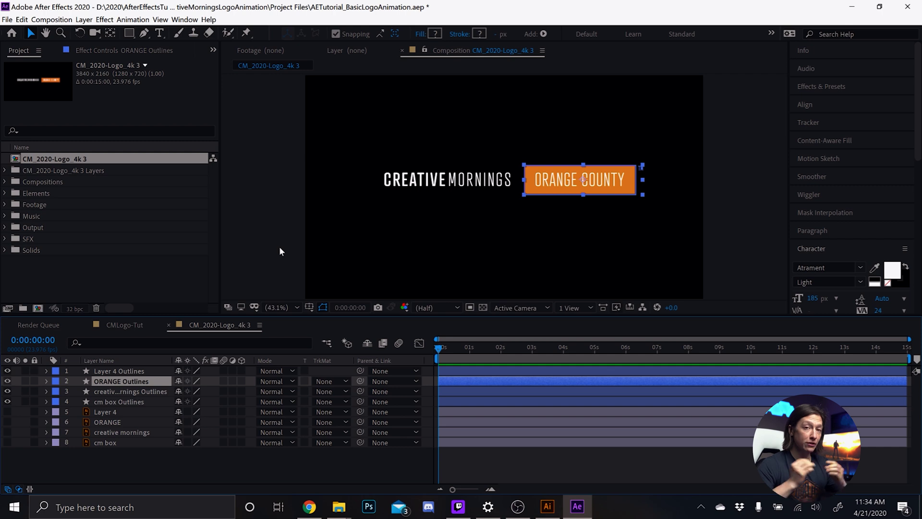
Step: Switch to the CMLogo-Tut composition and check its separate triangle, rectangle, orange box and stroke shape layers
{"action": "left_click", "coordinate": [120, 329]}
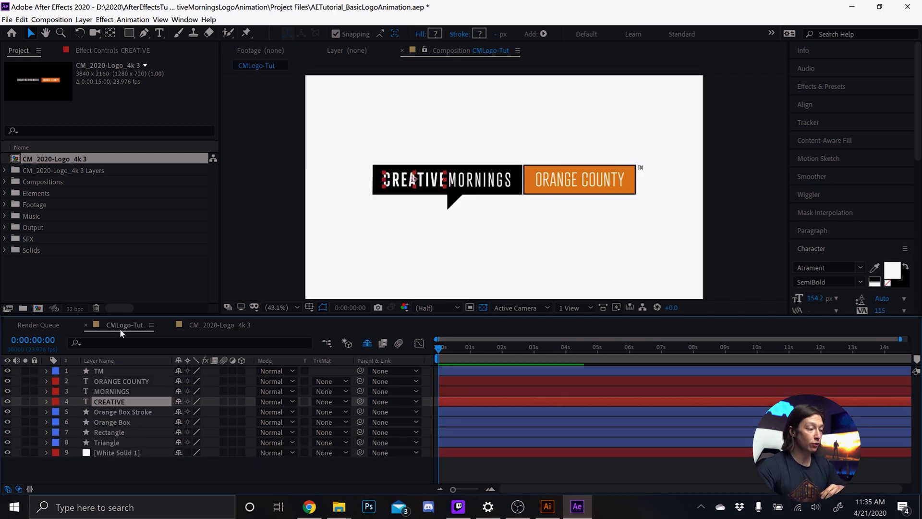
{"action": "left_click", "coordinate": [105, 428]}
{"action": "left_click", "coordinate": [112, 440]}
{"action": "left_click", "coordinate": [120, 429]}
{"action": "left_click", "coordinate": [125, 410]}
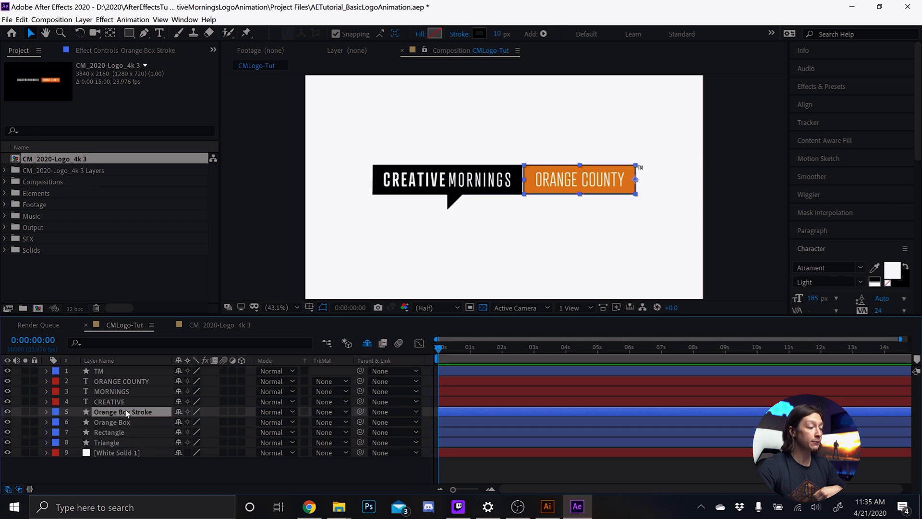
{"action": "left_click", "coordinate": [130, 424]}
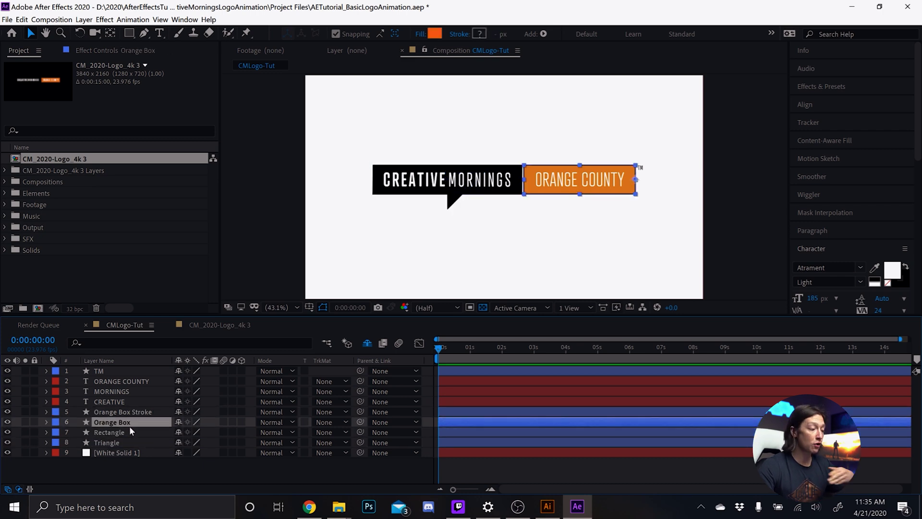
Step: Solo the Triangle, Rectangle, Orange Box Stroke and Orange Box layers one at a time to inspect each shape
{"action": "left_click", "coordinate": [25, 442]}
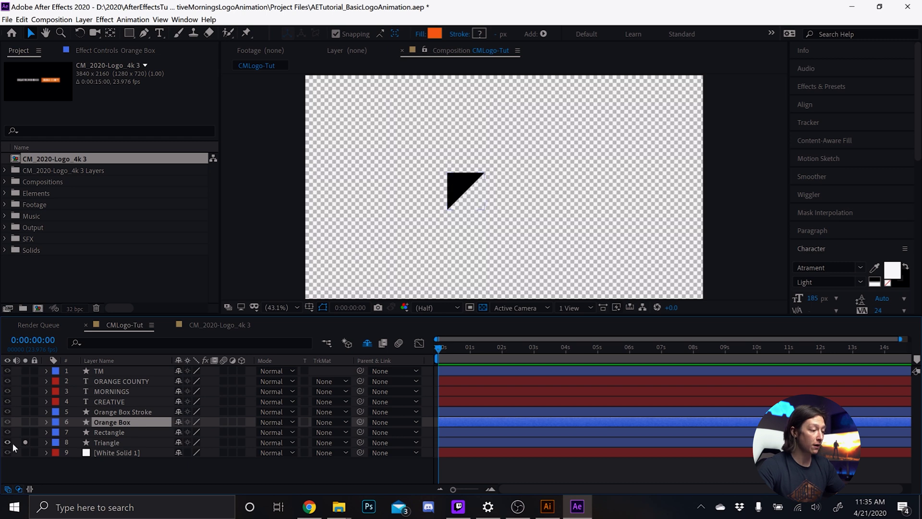
{"action": "left_click", "coordinate": [25, 442]}
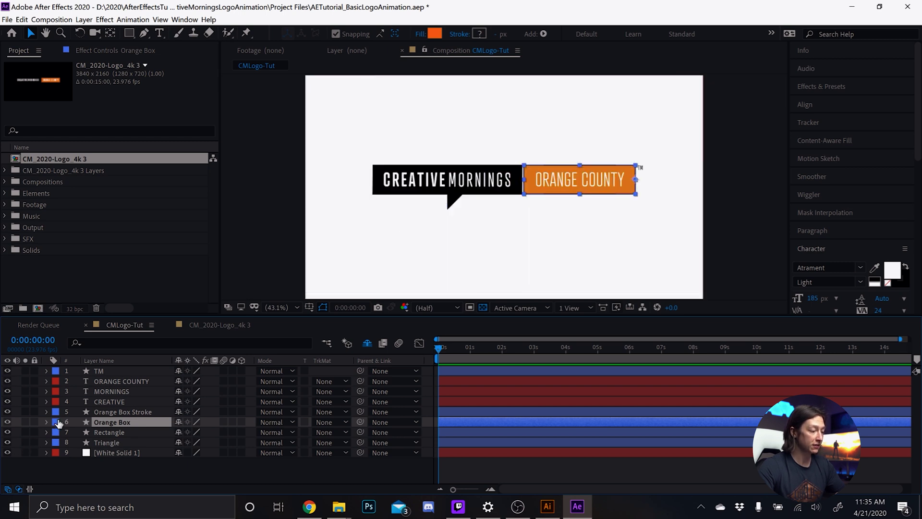
{"action": "left_click", "coordinate": [25, 432]}
{"action": "left_click", "coordinate": [25, 432]}
{"action": "key", "text": "ctrl+shift+a"}
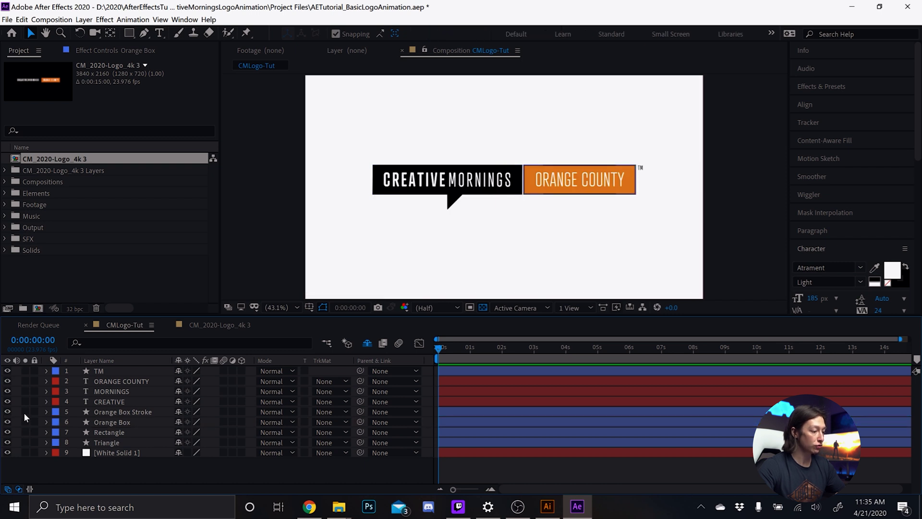
{"action": "left_click", "coordinate": [25, 412]}
{"action": "left_click", "coordinate": [25, 411]}
{"action": "left_click", "coordinate": [25, 421]}
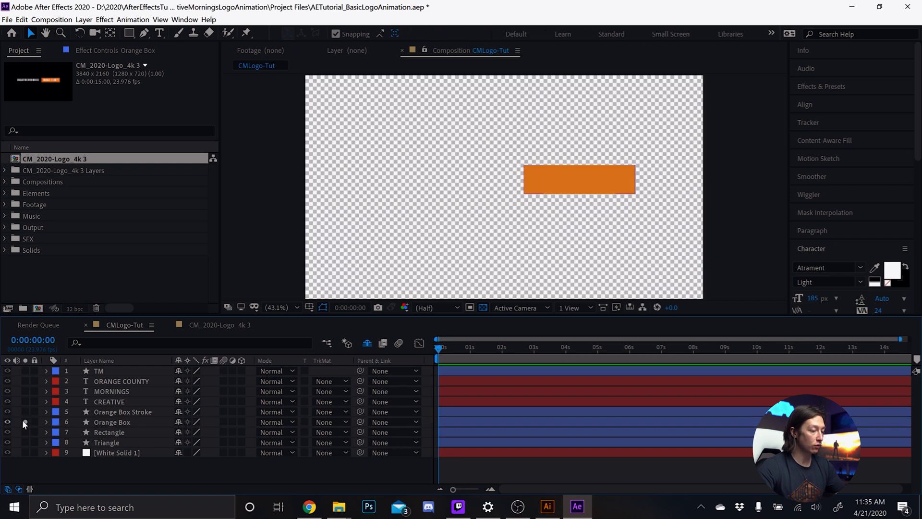
{"action": "left_click", "coordinate": [25, 421]}
Step: Solo the CREATIVE, MORNINGS and ORANGE COUNTY text layers against a black background, and then restore all layers
{"action": "left_click", "coordinate": [25, 402]}
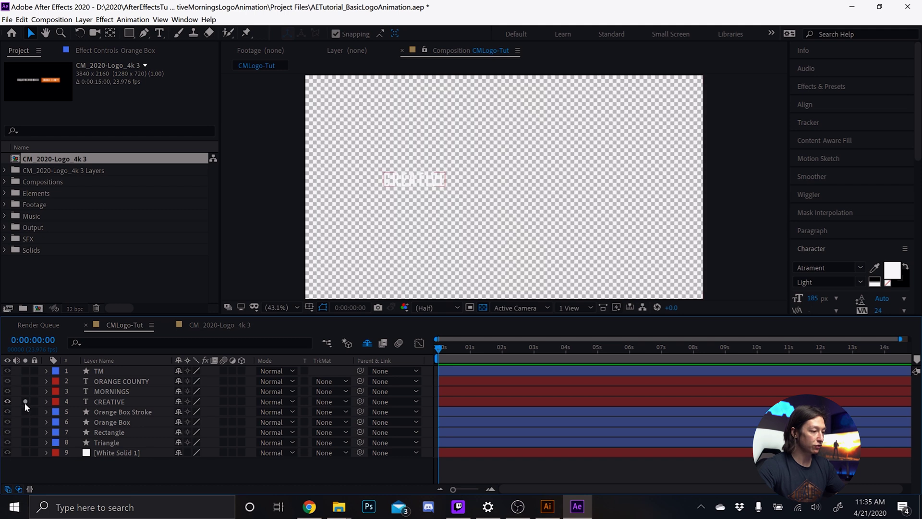
{"action": "left_click", "coordinate": [25, 401]}
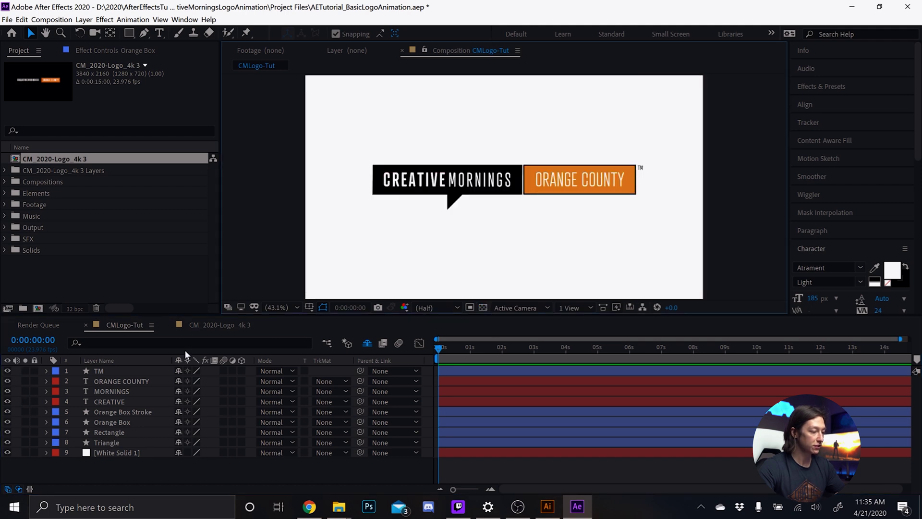
{"action": "left_click", "coordinate": [25, 401]}
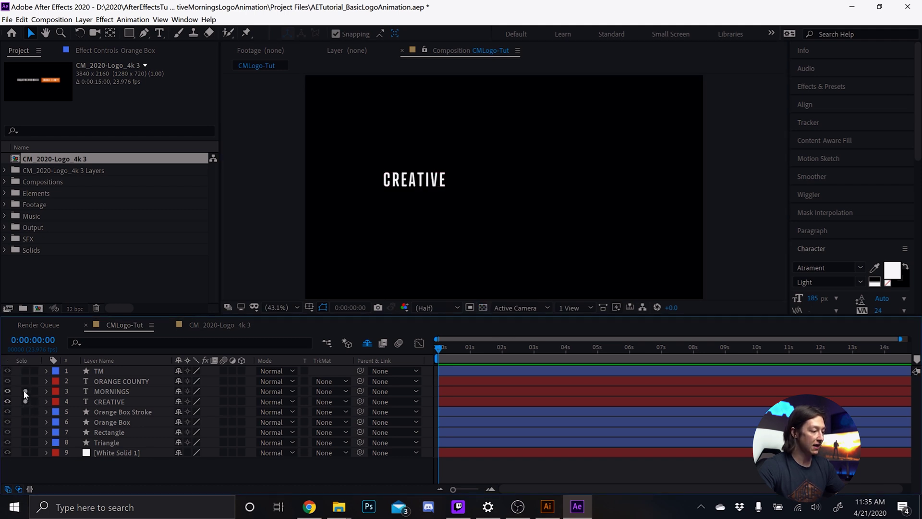
{"action": "left_click", "coordinate": [25, 391]}
{"action": "left_click", "coordinate": [25, 381]}
{"action": "left_click", "coordinate": [25, 381]}
{"action": "left_click", "coordinate": [25, 391]}
{"action": "left_click", "coordinate": [25, 402]}
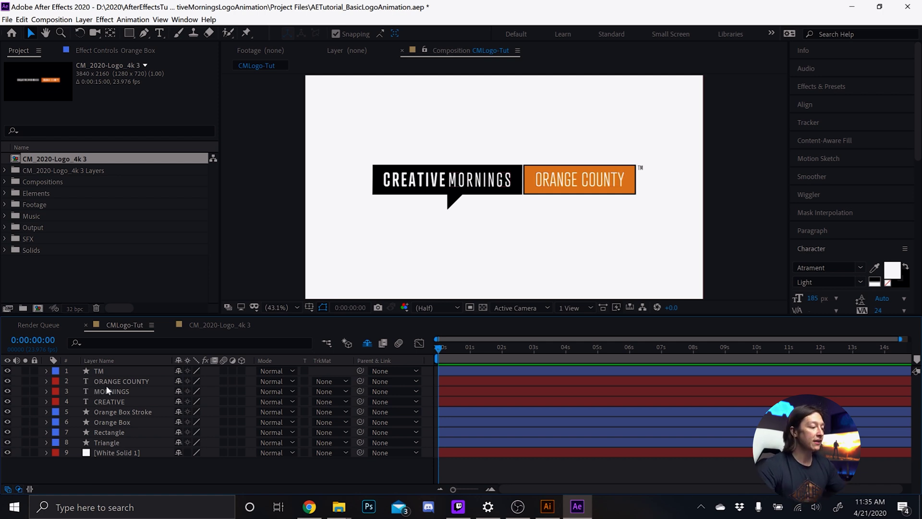
Step: Solo the Rectangle layer and move its anchor point to the middle of the rectangle's left edge
{"action": "left_click", "coordinate": [112, 431]}
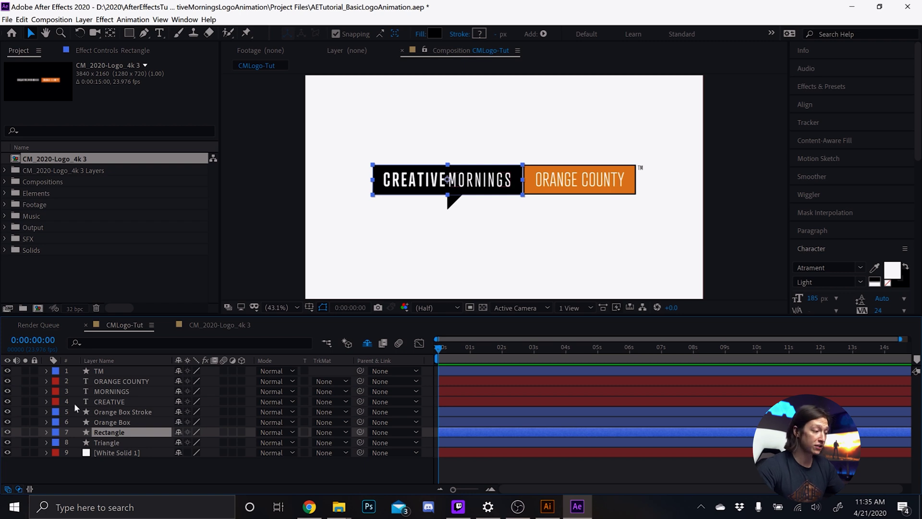
{"action": "left_click", "coordinate": [26, 432]}
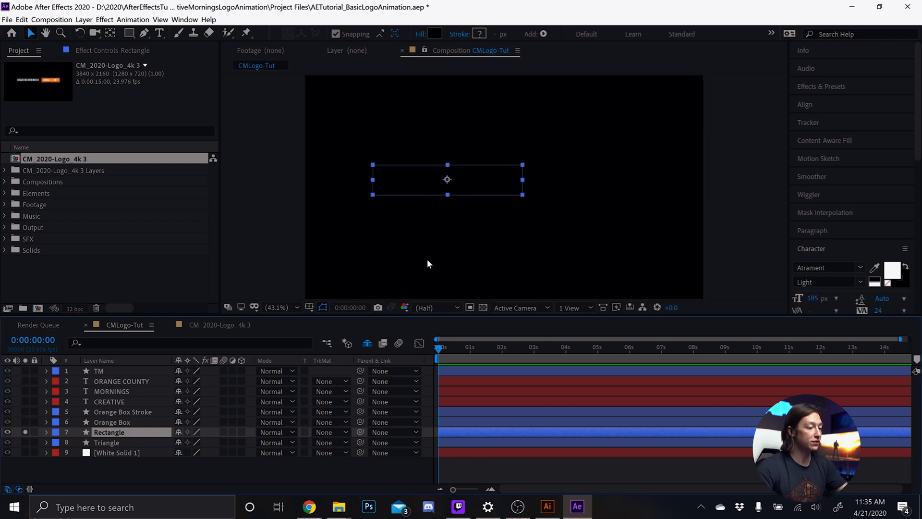
{"action": "key", "text": "y"}
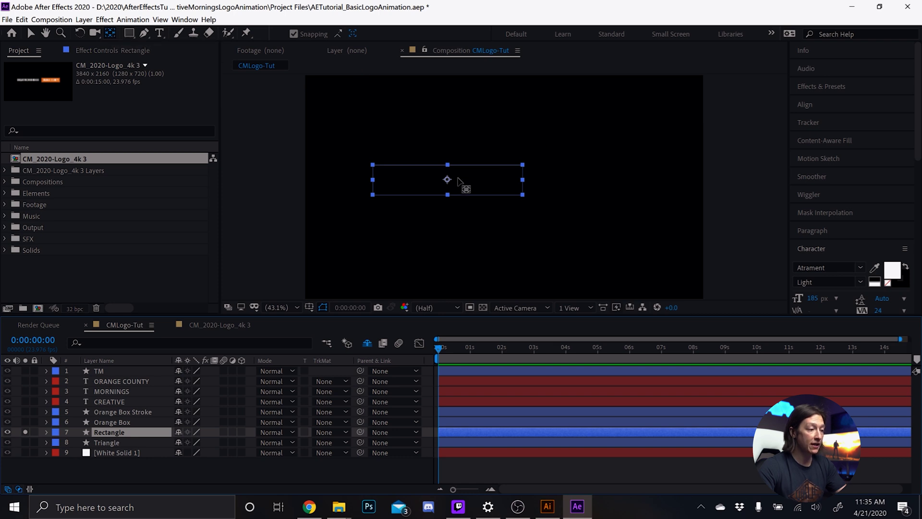
{"action": "left_click_drag", "start_coordinate": [447, 180], "coordinate": [374, 181]}
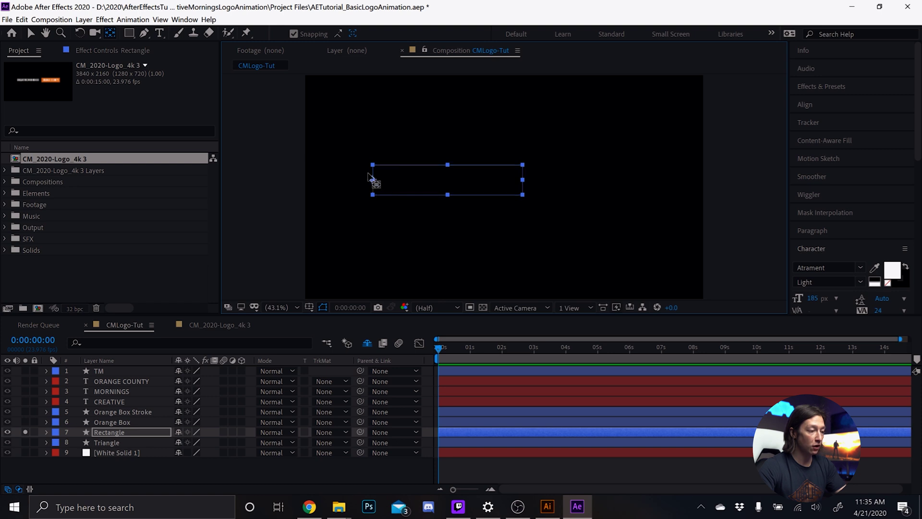
Step: Fine-tune the Rectangle layer's anchor point so it sits exactly on the rectangle's left edge, and unsolo the layer
{"action": "scroll", "coordinate": [374, 181], "scroll_direction": "up", "scroll_amount": 3}
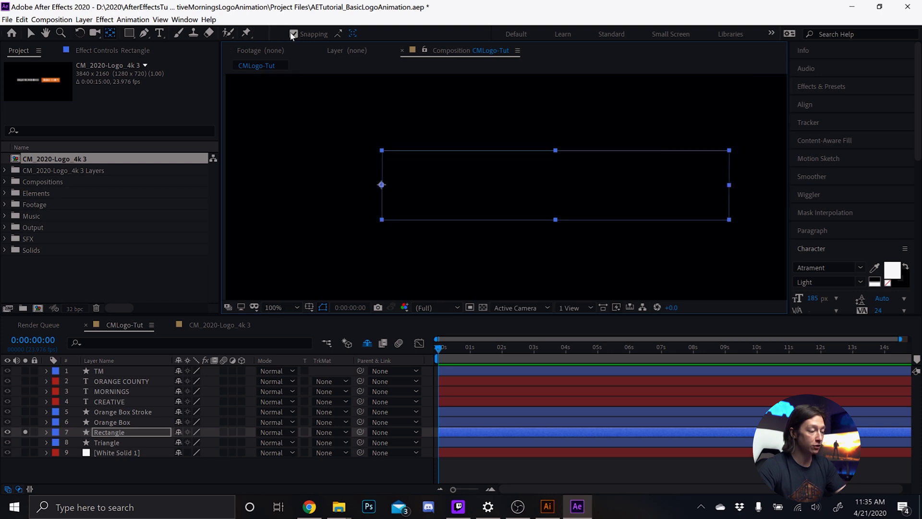
{"action": "scroll", "coordinate": [382, 194], "scroll_direction": "up", "scroll_amount": 3}
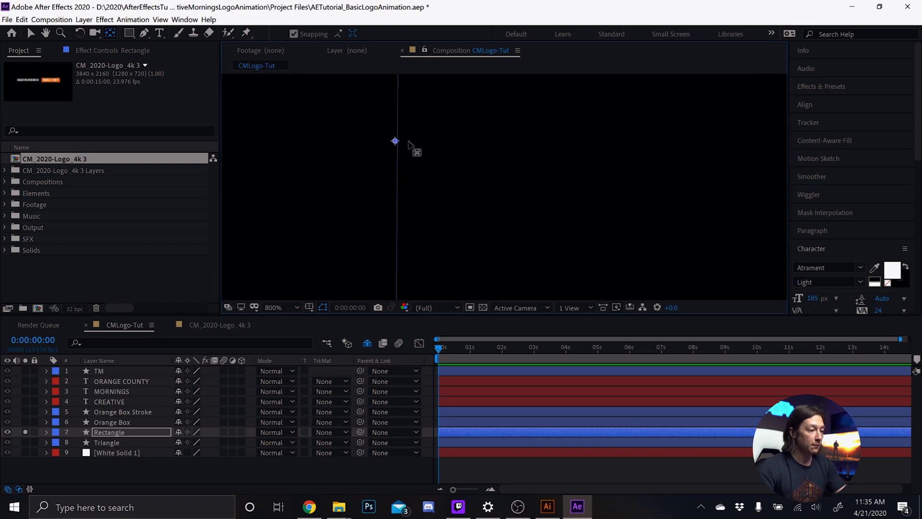
{"action": "left_click_drag", "start_coordinate": [395, 149], "coordinate": [397, 145]}
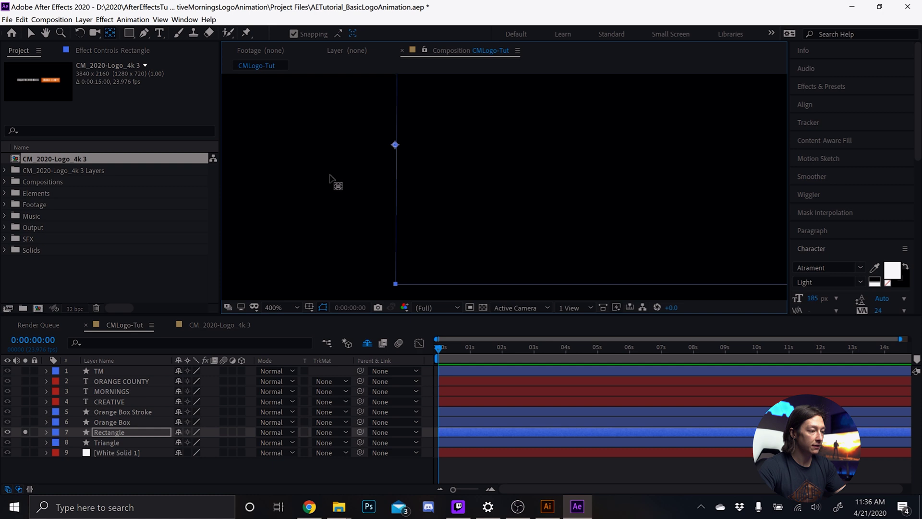
{"action": "scroll", "coordinate": [379, 137], "scroll_direction": "up", "scroll_amount": 1}
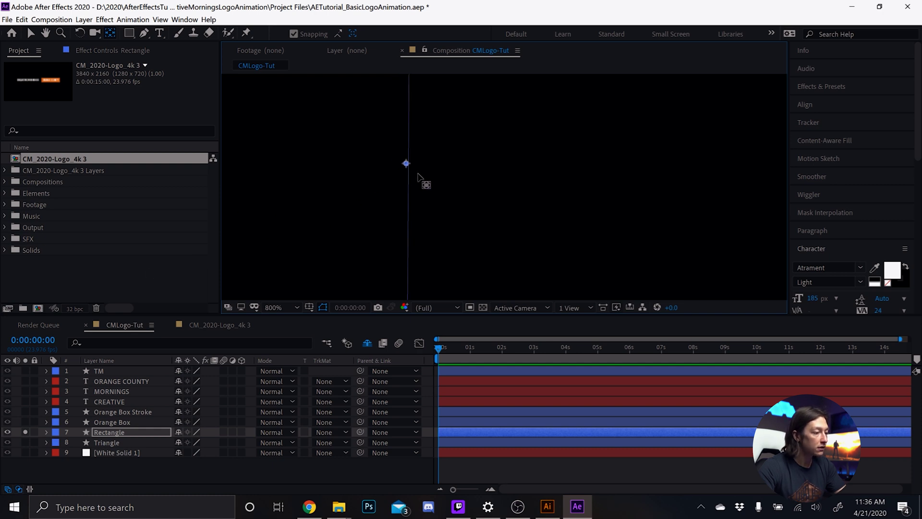
{"action": "left_click_drag", "start_coordinate": [407, 163], "coordinate": [407, 165]}
{"action": "left_click", "coordinate": [23, 430]}
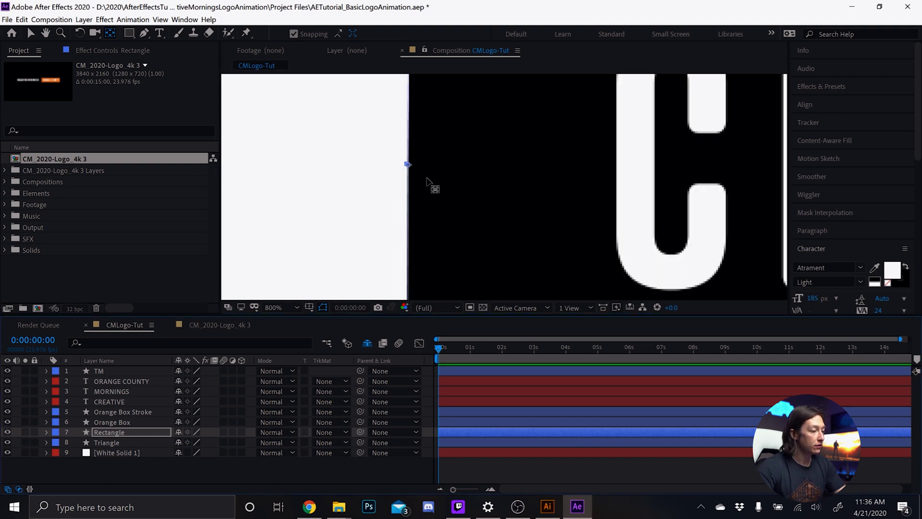
{"action": "left_click", "coordinate": [408, 165]}
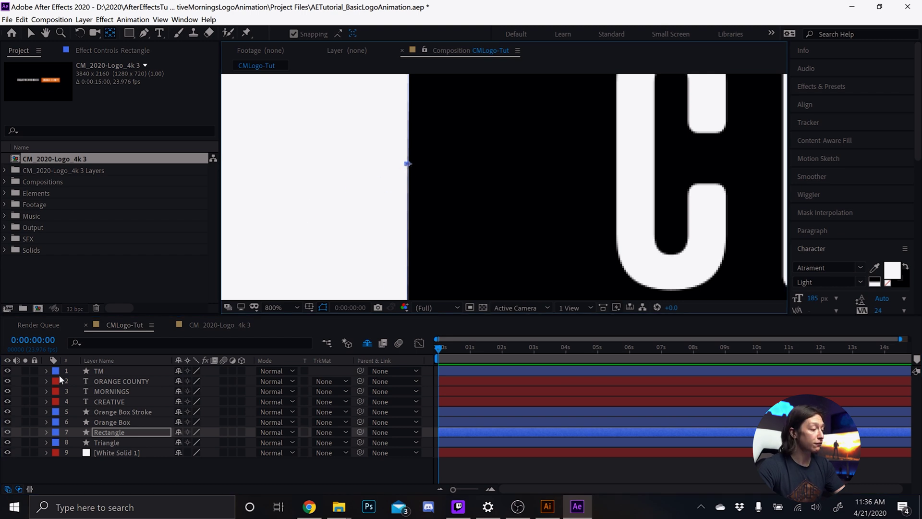
Step: Keyframe the Rectangle layer's Scale at 0:00 with proportions unlinked and horizontal scale set to 0%
{"action": "left_click", "coordinate": [279, 307]}
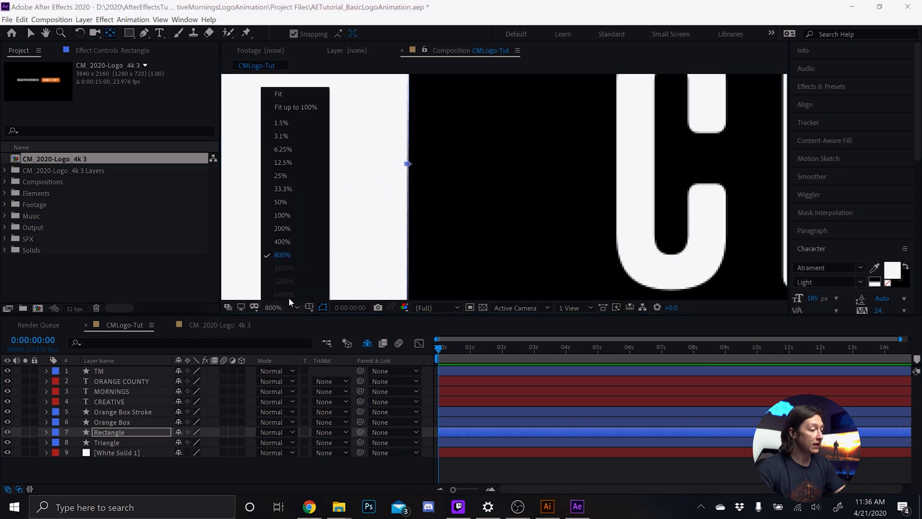
{"action": "left_click", "coordinate": [291, 94]}
{"action": "key", "text": "s"}
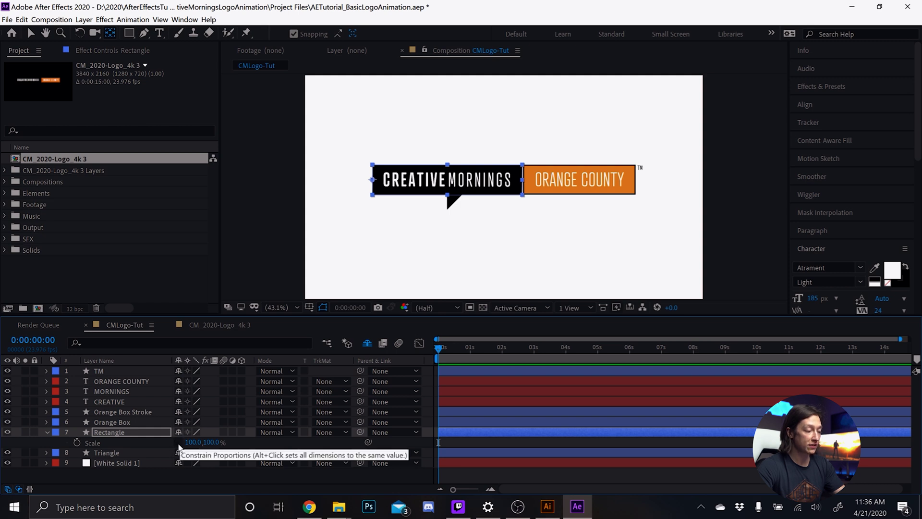
{"action": "left_click", "coordinate": [76, 442]}
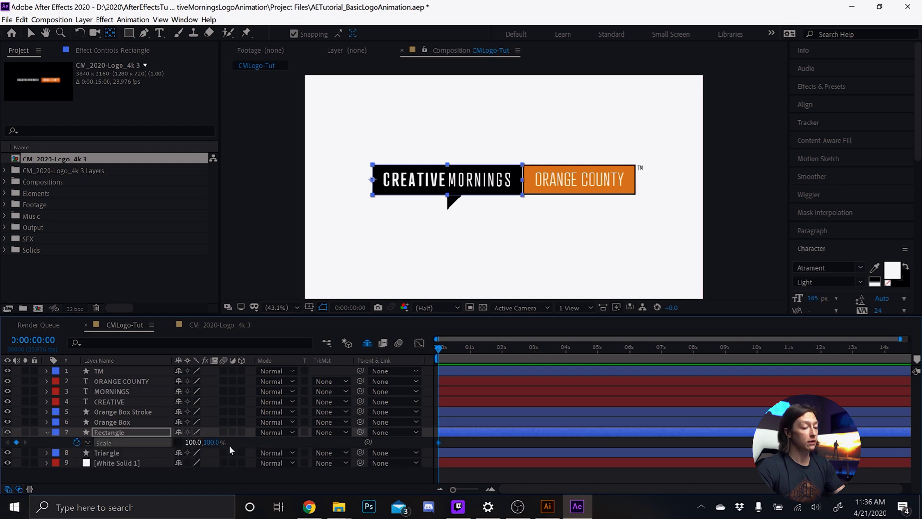
{"action": "left_click", "coordinate": [200, 442]}
{"action": "type", "text": "0"}
{"action": "key", "text": "Return"}
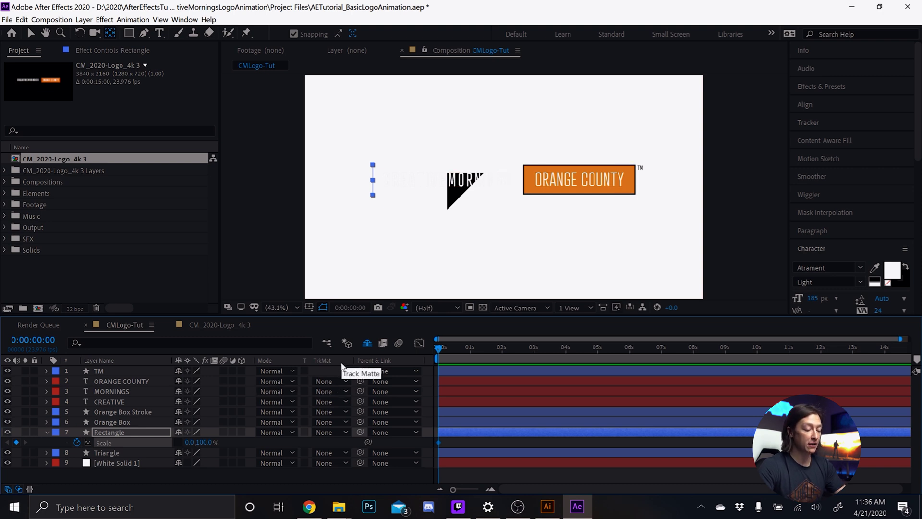
Step: Add a Scale keyframe at frame 15 with the Rectangle's horizontal scale set to 100%
{"action": "key", "text": "shift+Page_Down"}
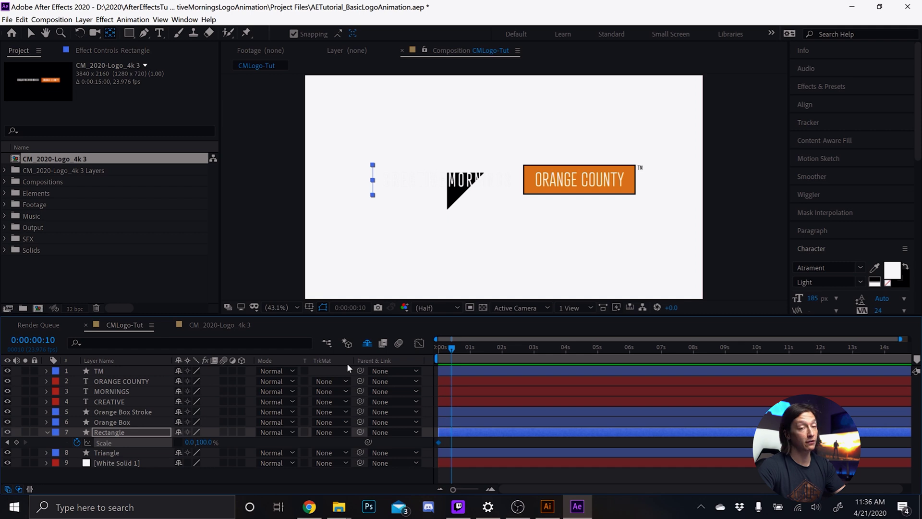
{"action": "key", "text": "Page_Down"}
{"action": "key", "text": "Page_Down"}
{"action": "key", "text": "Page_Down"}
{"action": "key", "text": "Page_Down"}
{"action": "key", "text": "Page_Down"}
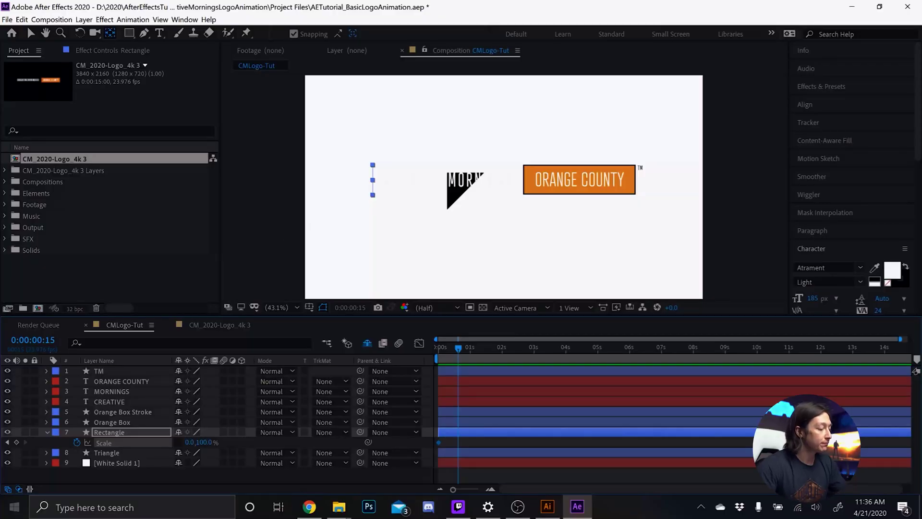
{"action": "left_click", "coordinate": [190, 442]}
{"action": "type", "text": "100"}
{"action": "key", "text": "Return"}
Step: Easy-ease both Rectangle Scale keyframes and reshape the value curve for a longer slowdown into the final keyframe
{"action": "left_click_drag", "start_coordinate": [465, 445], "coordinate": [420, 439]}
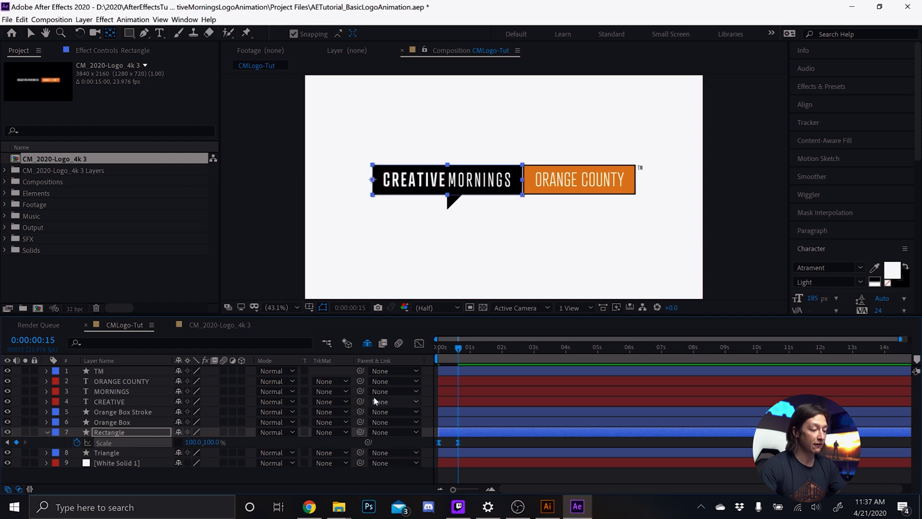
{"action": "key", "text": "shift+F3"}
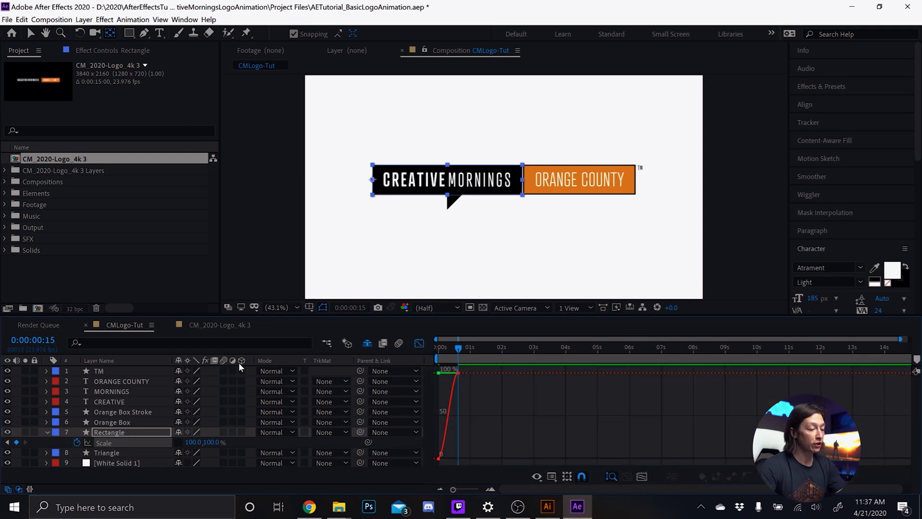
{"action": "scroll", "coordinate": [443, 391], "scroll_direction": "up", "scroll_amount": 6}
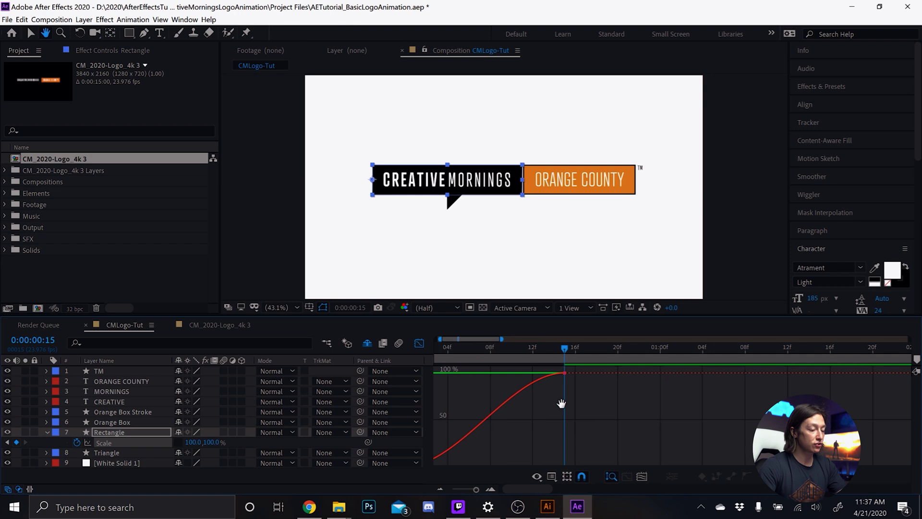
{"action": "left_click_drag", "start_coordinate": [625, 396], "coordinate": [470, 378]}
Step: Solo the Rectangle layer, preview its scale animation over the transparency grid, and close the graph view
{"action": "key", "text": "Home"}
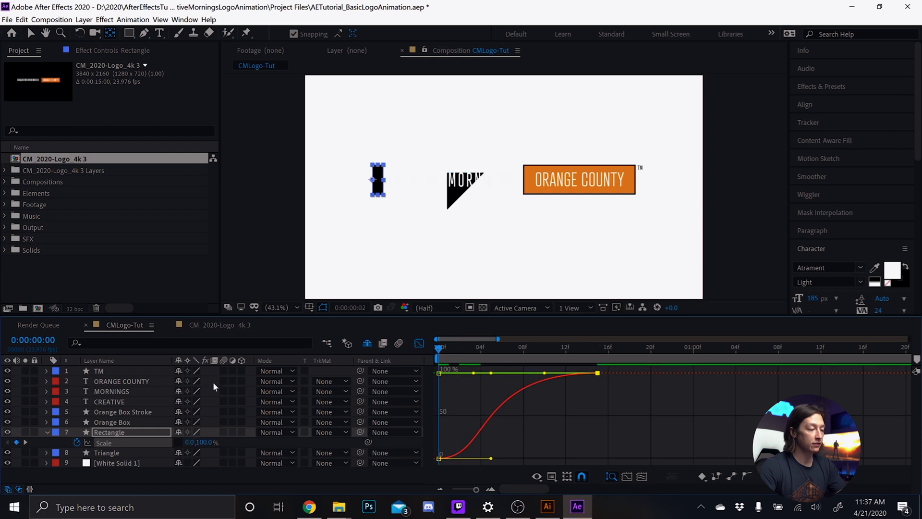
{"action": "left_click", "coordinate": [24, 431]}
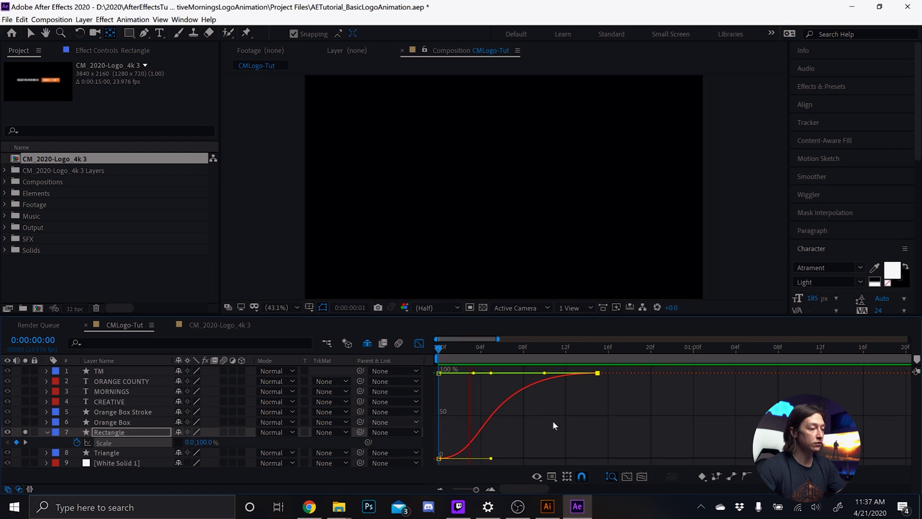
{"action": "key", "text": "space"}
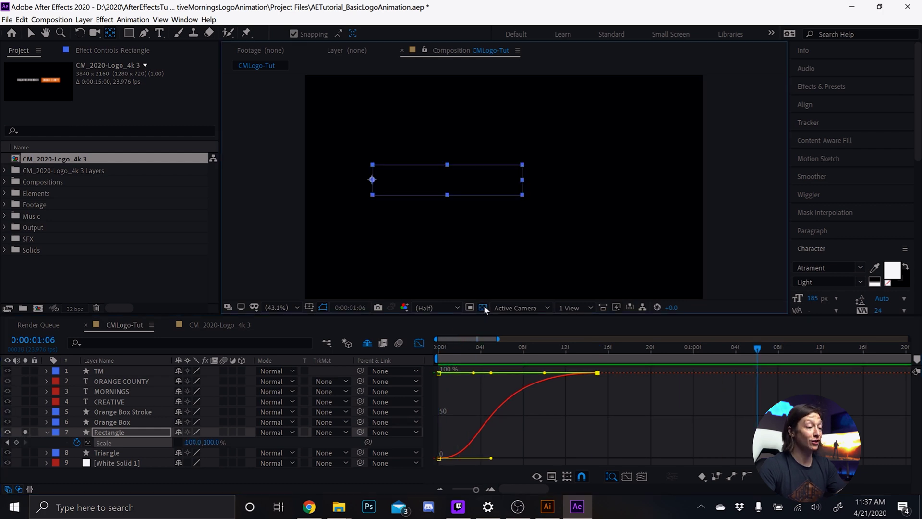
{"action": "key", "text": "space"}
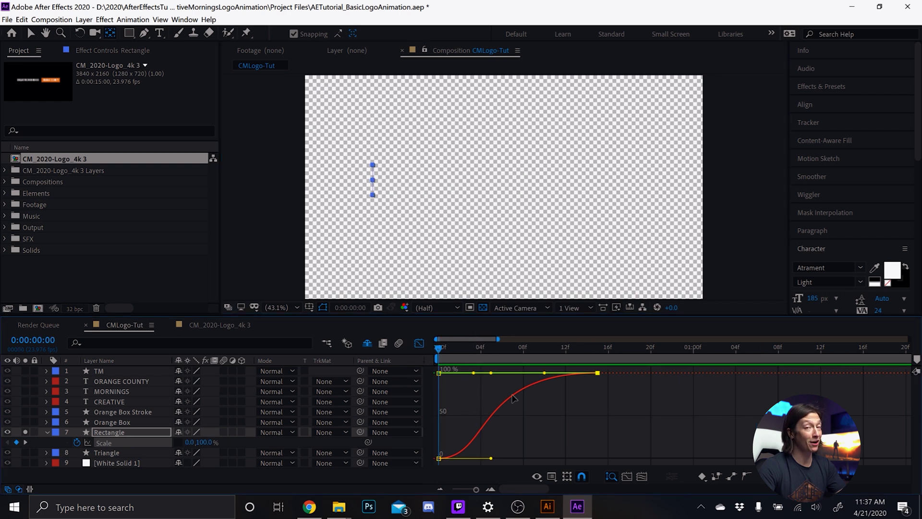
{"action": "key", "text": "space"}
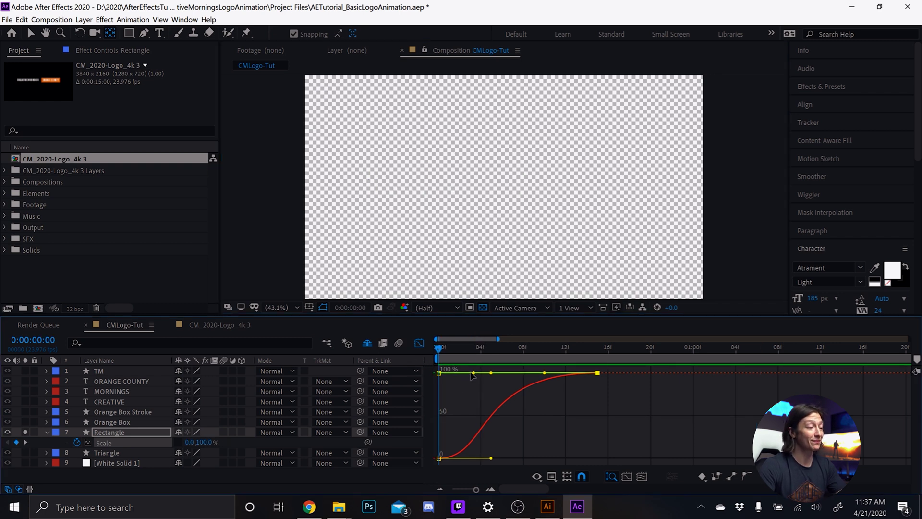
{"action": "left_click_drag", "start_coordinate": [485, 350], "coordinate": [589, 357]}
{"action": "key", "text": "shift+F3"}
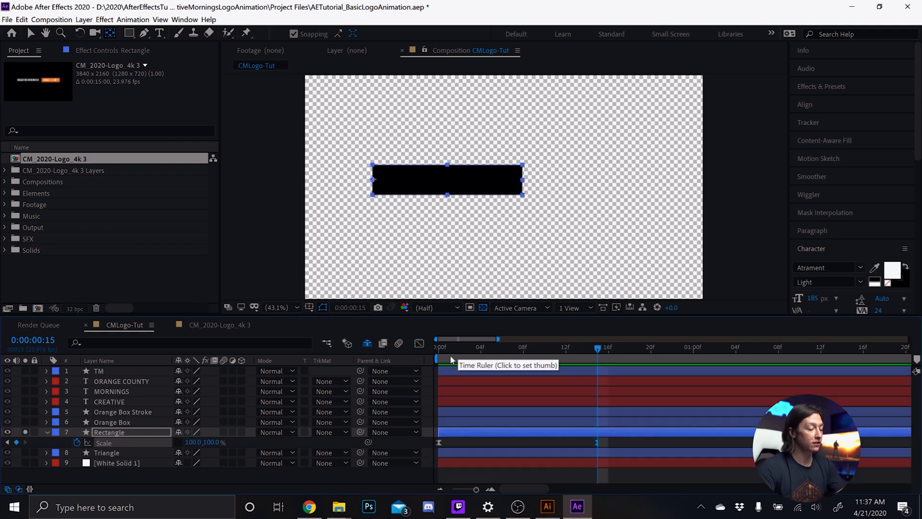
Step: Duplicate the Rectangle layer and shift the copy to start at frame 2
{"action": "left_click", "coordinate": [102, 431]}
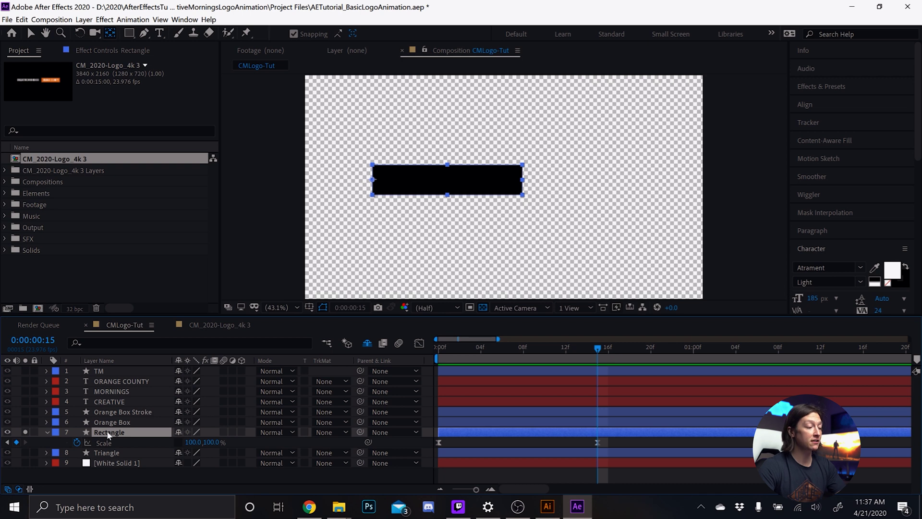
{"action": "key", "text": "ctrl+d"}
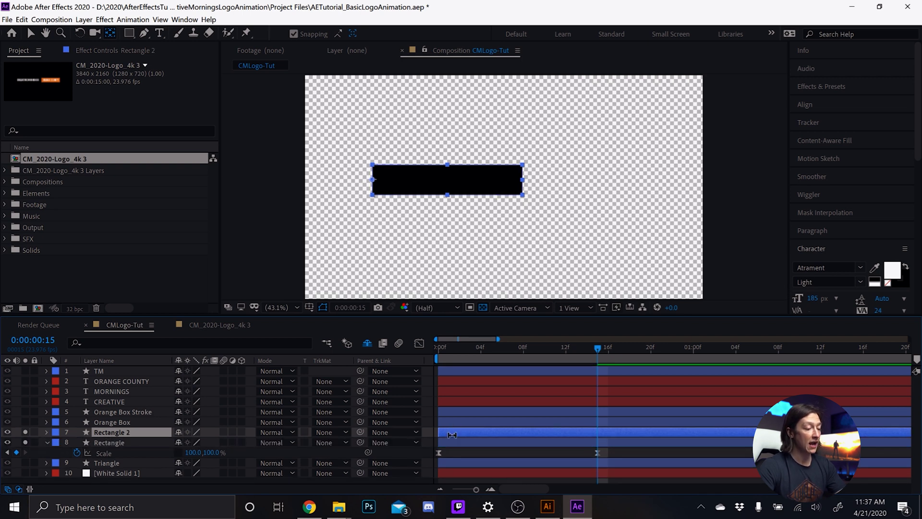
{"action": "key", "text": "v"}
{"action": "left_click_drag", "start_coordinate": [459, 435], "coordinate": [475, 432]}
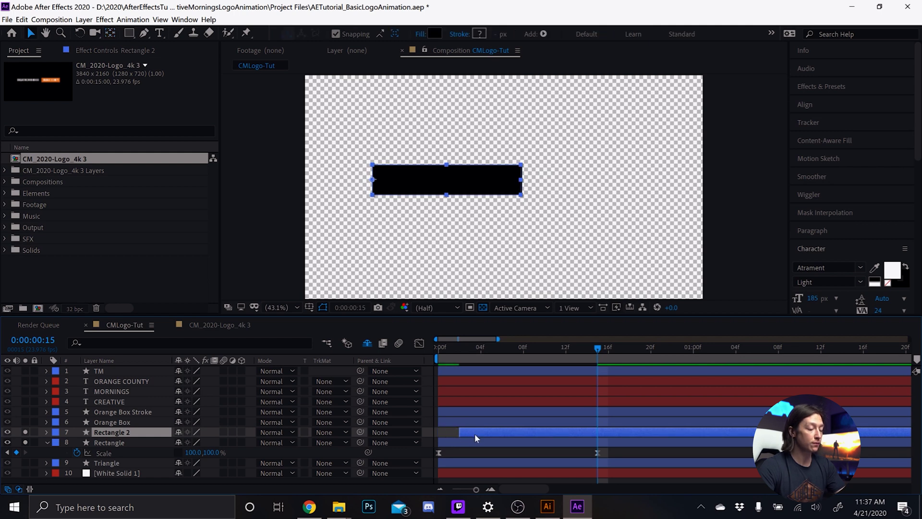
Step: Unsolo the rectangle layers and fill the original Rectangle with the orange sampled from the ORANGE COUNTY box
{"action": "left_click", "coordinate": [471, 442]}
{"action": "left_click_drag", "start_coordinate": [449, 348], "coordinate": [460, 352]}
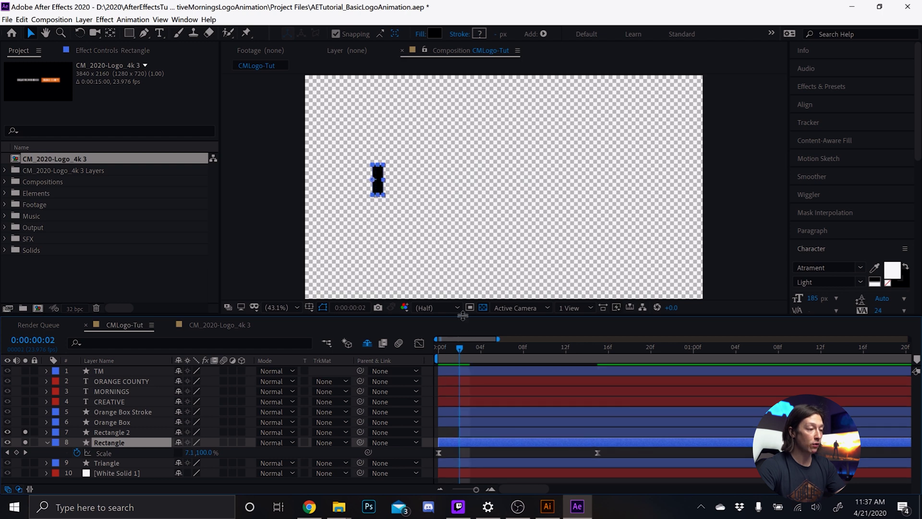
{"action": "left_click", "coordinate": [25, 442]}
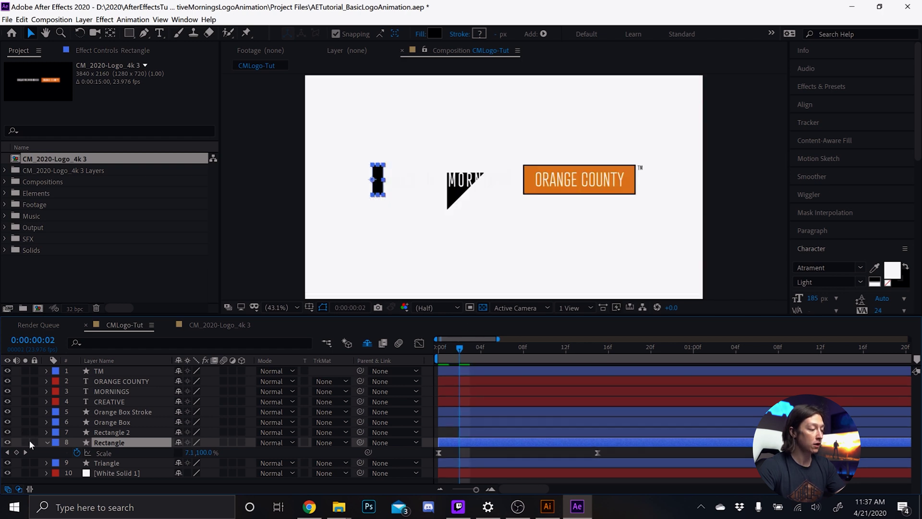
{"action": "left_click", "coordinate": [433, 34]}
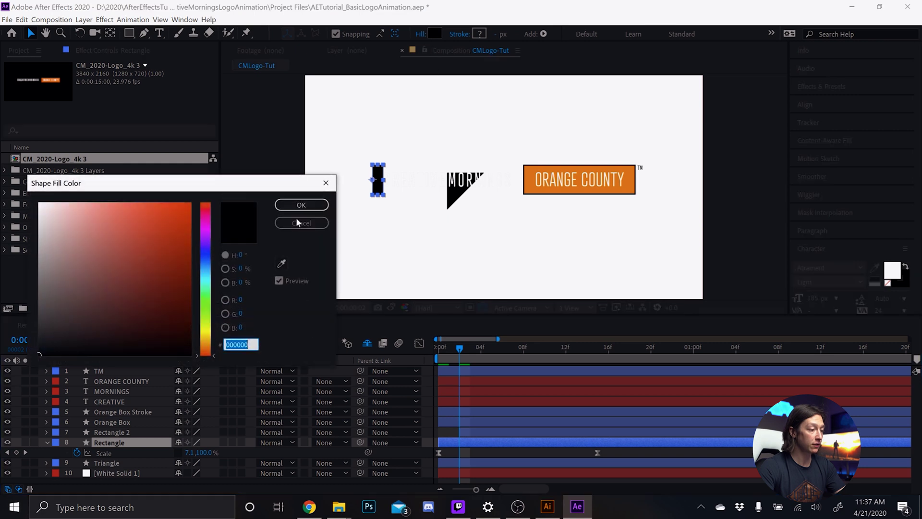
{"action": "left_click", "coordinate": [281, 263]}
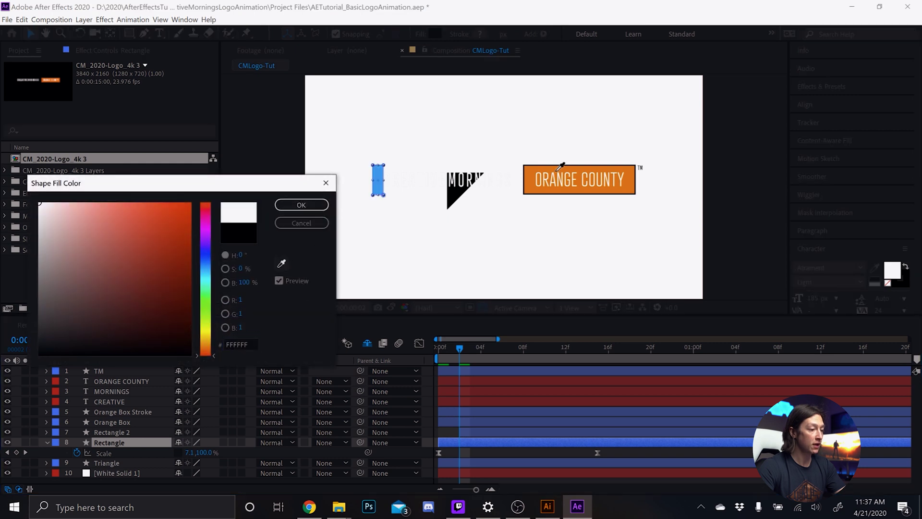
{"action": "left_click", "coordinate": [529, 170]}
{"action": "left_click", "coordinate": [301, 204]}
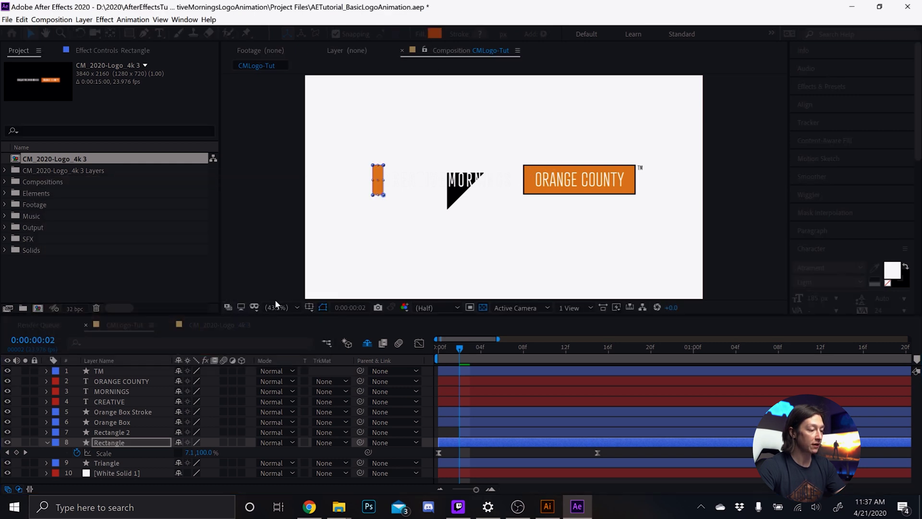
Step: Duplicate Rectangle 2 with the copy starting at frame 4, and fill Rectangle 2 with white (FFFFFF)
{"action": "left_click", "coordinate": [490, 430]}
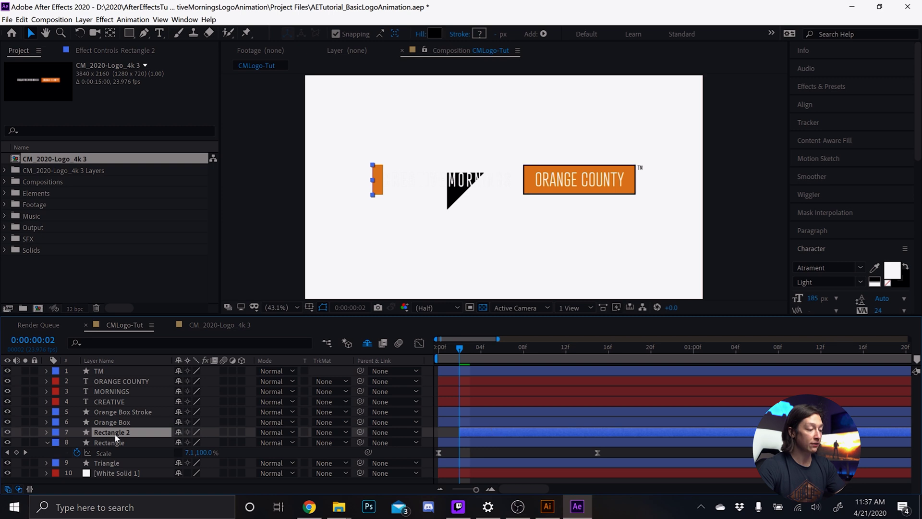
{"action": "key", "text": "ctrl+d"}
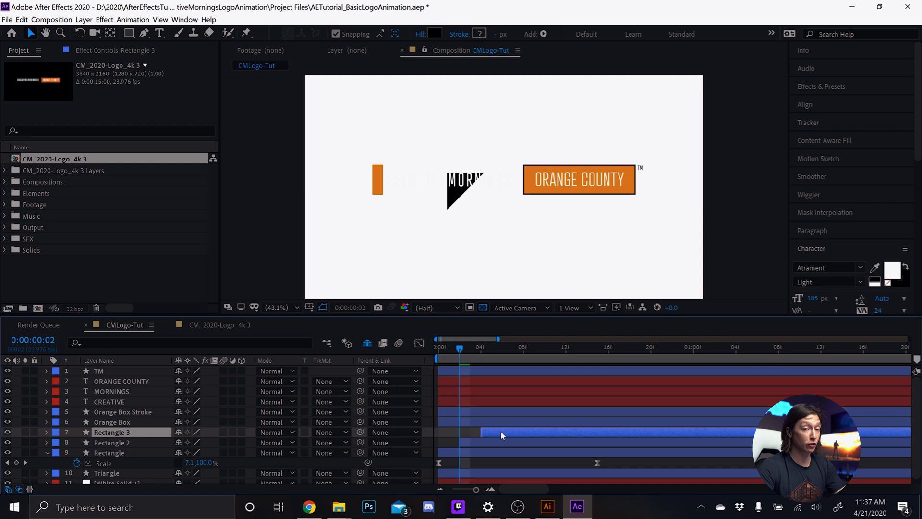
{"action": "left_click", "coordinate": [494, 442]}
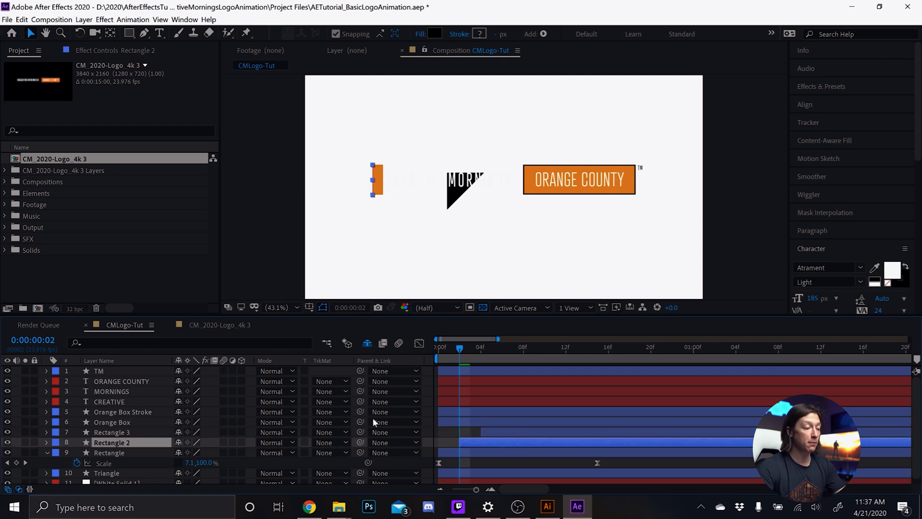
{"action": "left_click", "coordinate": [434, 34]}
{"action": "type", "text": "ffffff"}
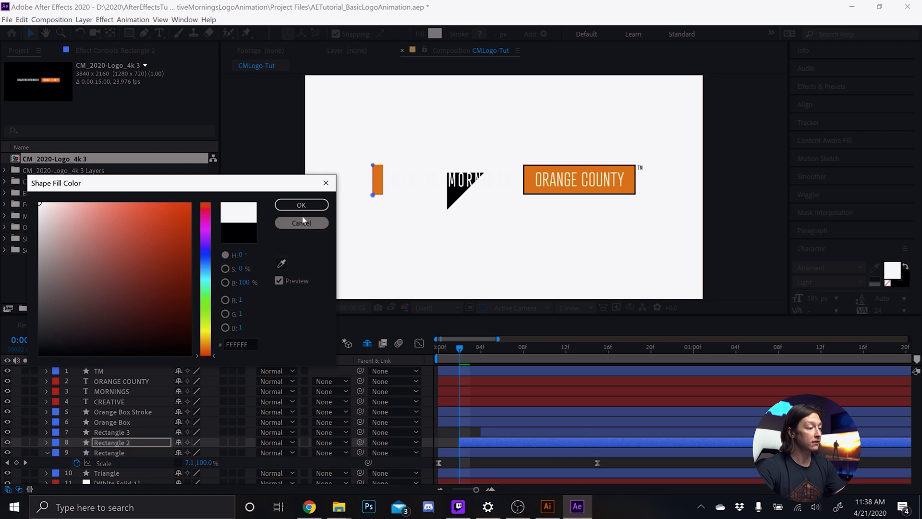
{"action": "key", "text": "Return"}
Step: Preview the staggered rectangle reveal with all layers, and then with only the three rectangle layers soloed
{"action": "left_click_drag", "start_coordinate": [468, 343], "coordinate": [436, 363]}
{"action": "key", "text": "space"}
{"action": "key", "text": "space"}
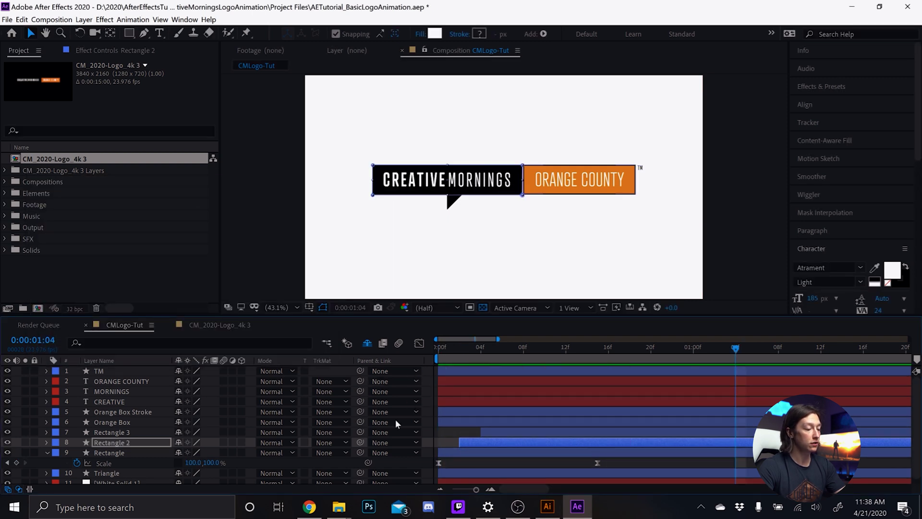
{"action": "left_click_drag", "start_coordinate": [22, 434], "coordinate": [21, 451]}
{"action": "left_click", "coordinate": [442, 357]}
{"action": "key", "text": "space"}
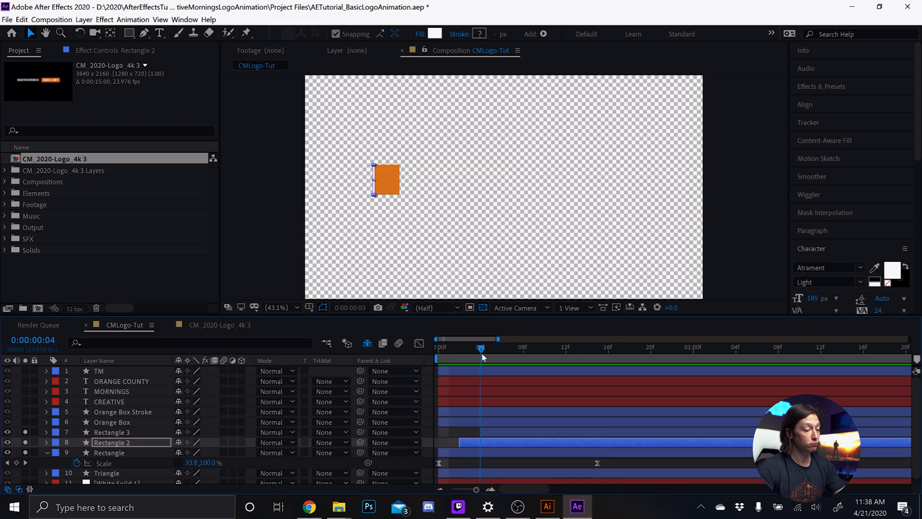
Step: Stop the preview and give the Rectangle, Rectangle 2 and Rectangle 3 layers the Yellow label colour
{"action": "key", "text": "space"}
{"action": "left_click", "coordinate": [109, 432]}
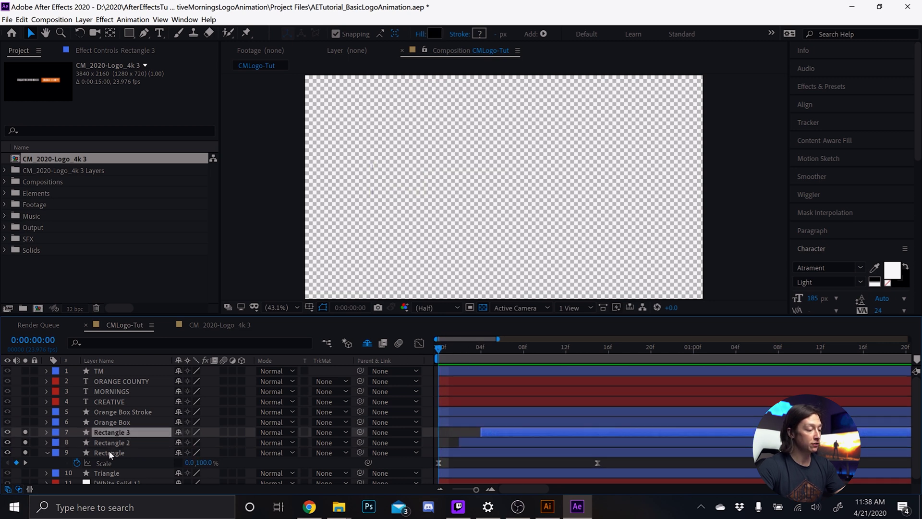
{"action": "left_click", "coordinate": [108, 451], "text": "shift"}
{"action": "left_click", "coordinate": [57, 442]}
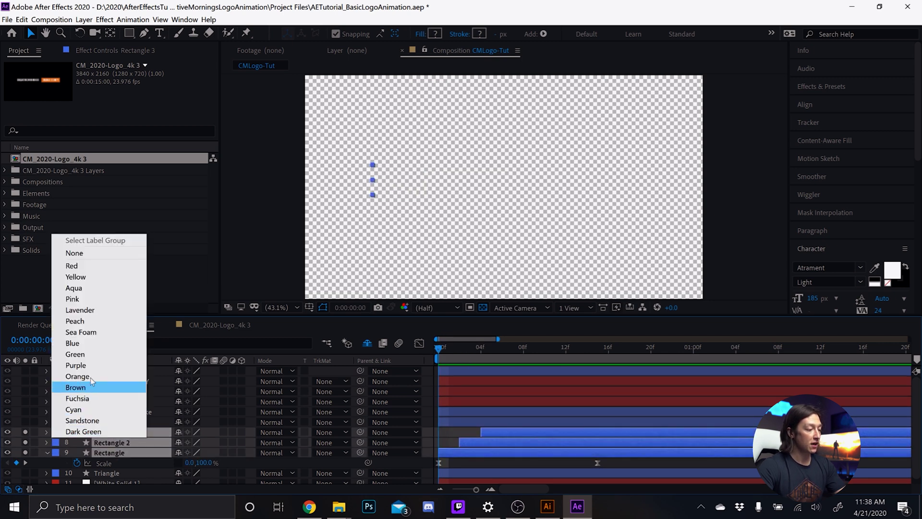
{"action": "left_click", "coordinate": [76, 277]}
Step: Unsolo the three rectangle layers and scrub through the reveal with the full logo shown
{"action": "left_click_drag", "start_coordinate": [459, 361], "coordinate": [438, 368]}
{"action": "left_click_drag", "start_coordinate": [25, 435], "coordinate": [23, 452]}
{"action": "left_click_drag", "start_coordinate": [459, 351], "coordinate": [523, 359]}
Step: Move the MORNINGS and CREATIVE text layers directly above Rectangle 3 and scrub through the opening frames
{"action": "left_click", "coordinate": [117, 403]}
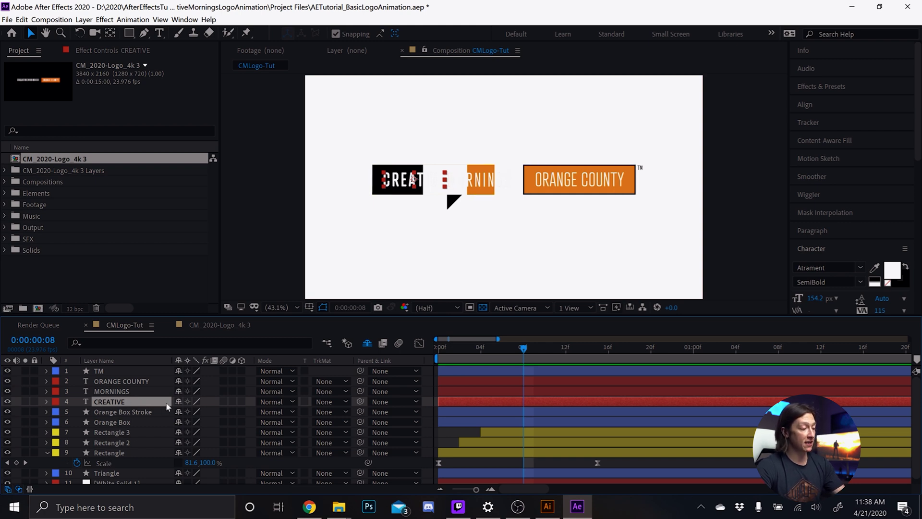
{"action": "left_click", "coordinate": [119, 393], "text": "ctrl"}
{"action": "left_click_drag", "start_coordinate": [120, 394], "coordinate": [120, 428]}
{"action": "left_click_drag", "start_coordinate": [461, 355], "coordinate": [497, 356]}
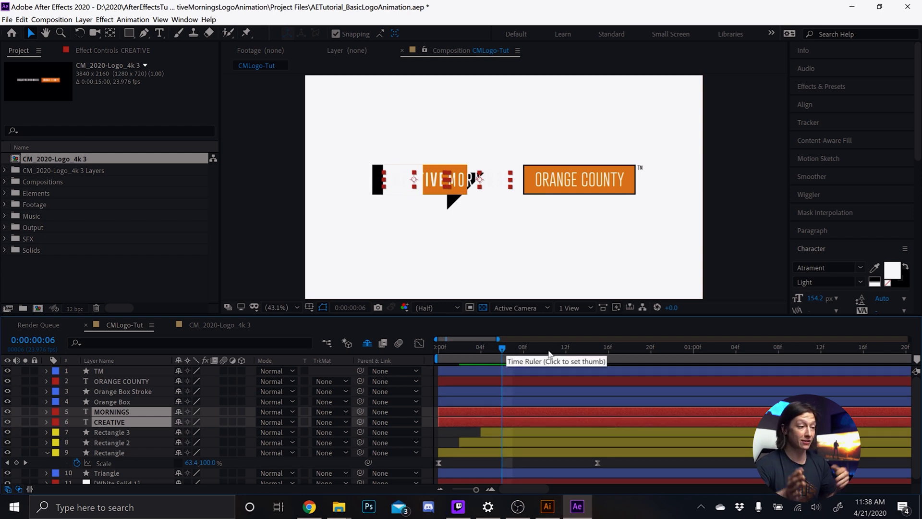
{"action": "left_click_drag", "start_coordinate": [482, 356], "coordinate": [558, 350]}
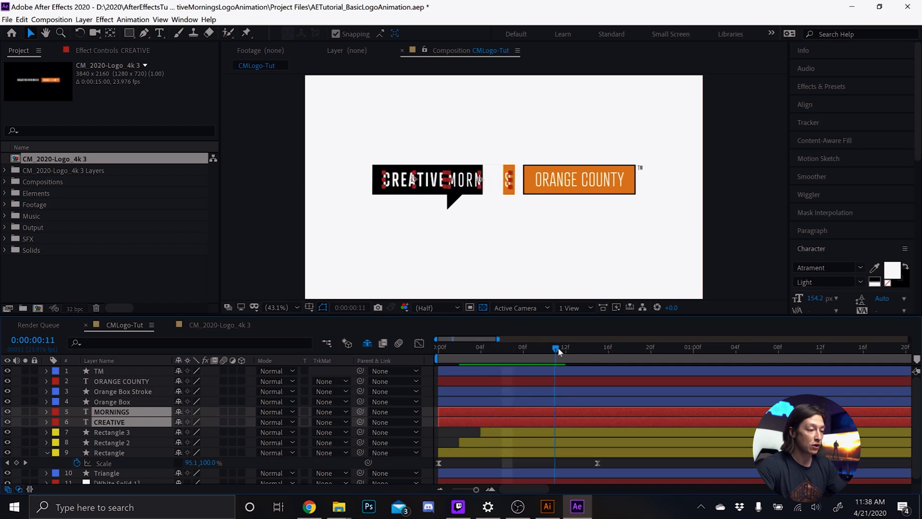
Step: Find the Set Matte effect and apply it to the CREATIVE layer
{"action": "left_click", "coordinate": [460, 439]}
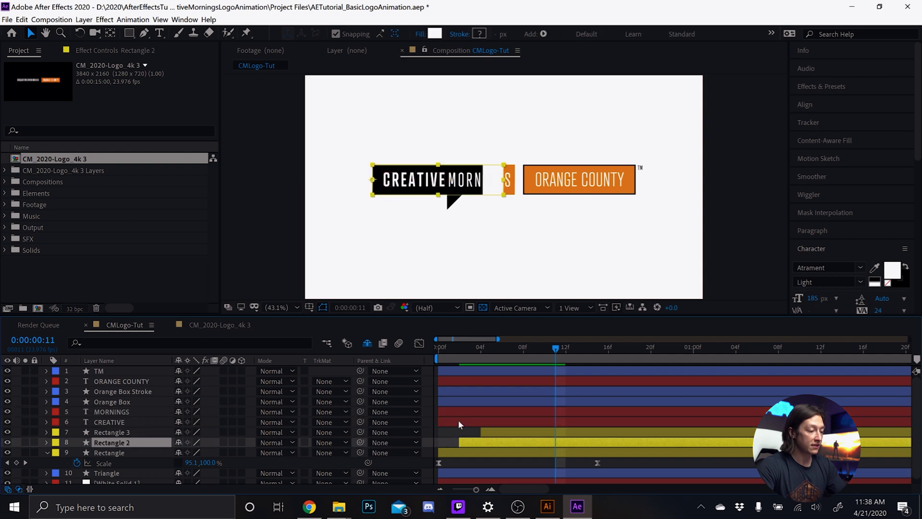
{"action": "left_click", "coordinate": [458, 421]}
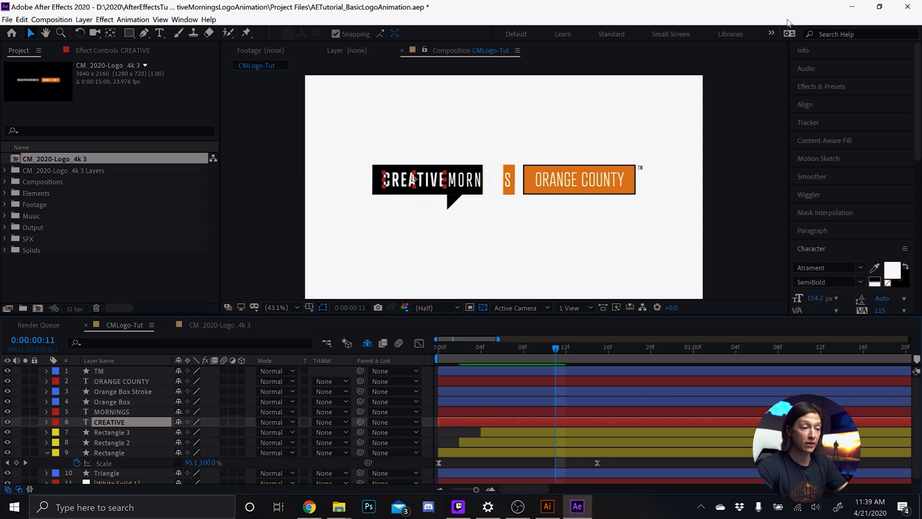
{"action": "left_click", "coordinate": [804, 85]}
{"action": "left_click", "coordinate": [831, 103]}
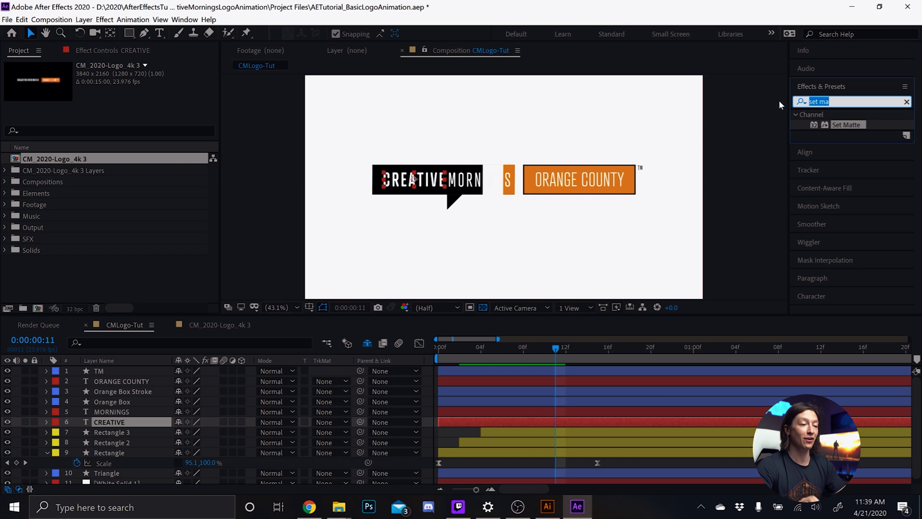
{"action": "type", "text": "set matte"}
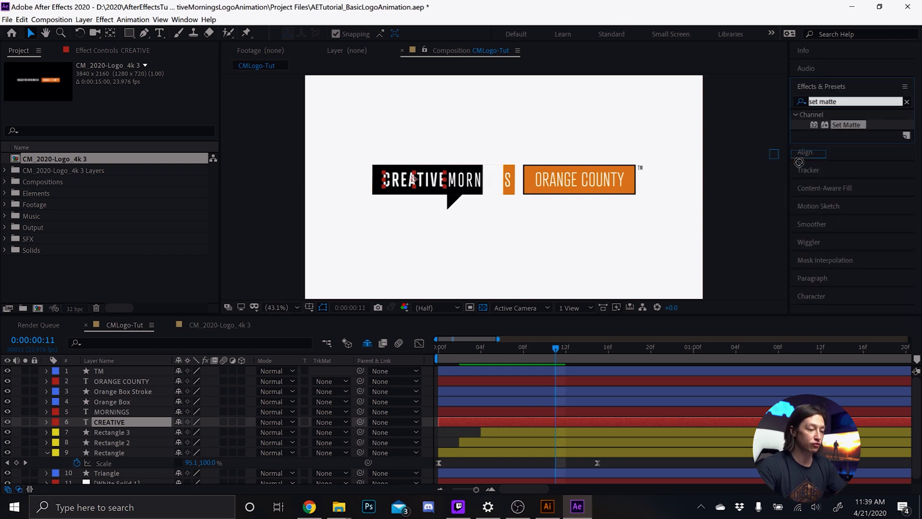
{"action": "left_click_drag", "start_coordinate": [848, 126], "coordinate": [134, 423]}
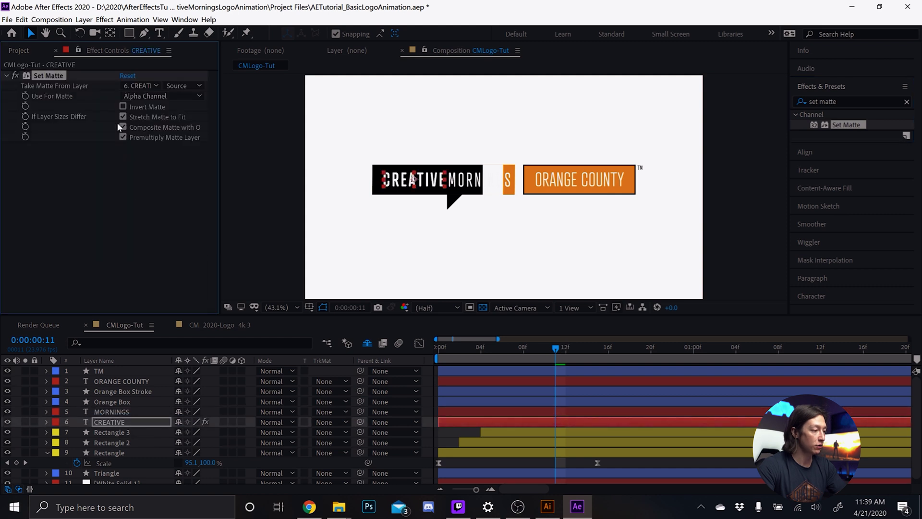
Step: Set the CREATIVE layer's matte source to Rectangle 3 and scrub to check the text reveal
{"action": "left_click", "coordinate": [139, 86]}
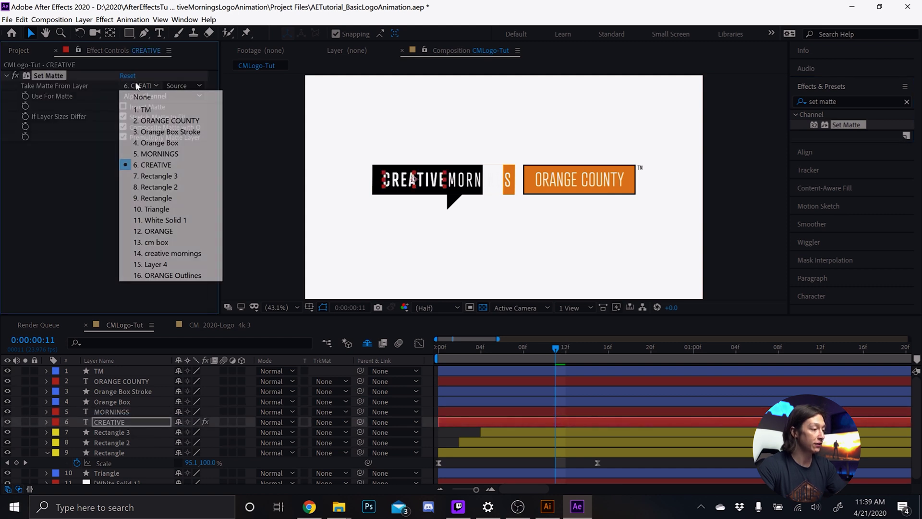
{"action": "left_click", "coordinate": [138, 177]}
{"action": "left_click_drag", "start_coordinate": [471, 356], "coordinate": [539, 361]}
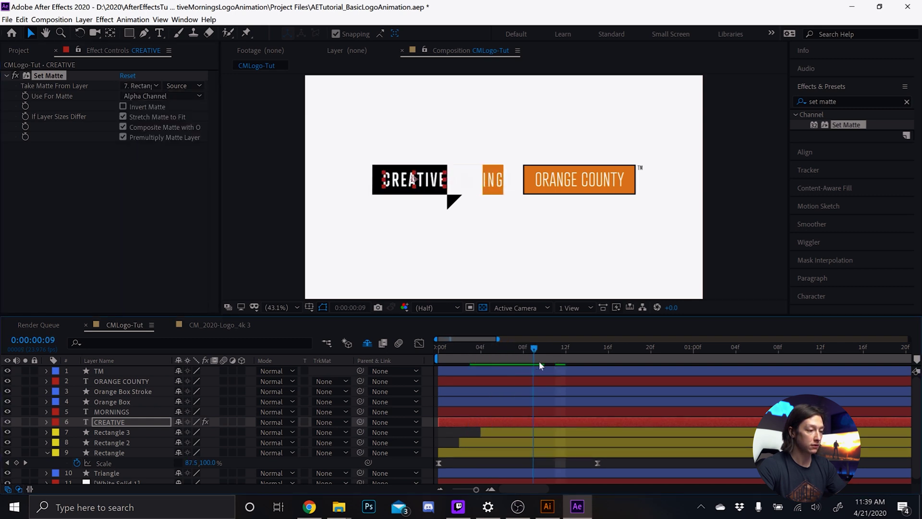
Step: Apply Set Matte to the MORNINGS layer, taking the matte from Rectangle 3
{"action": "left_click", "coordinate": [117, 412]}
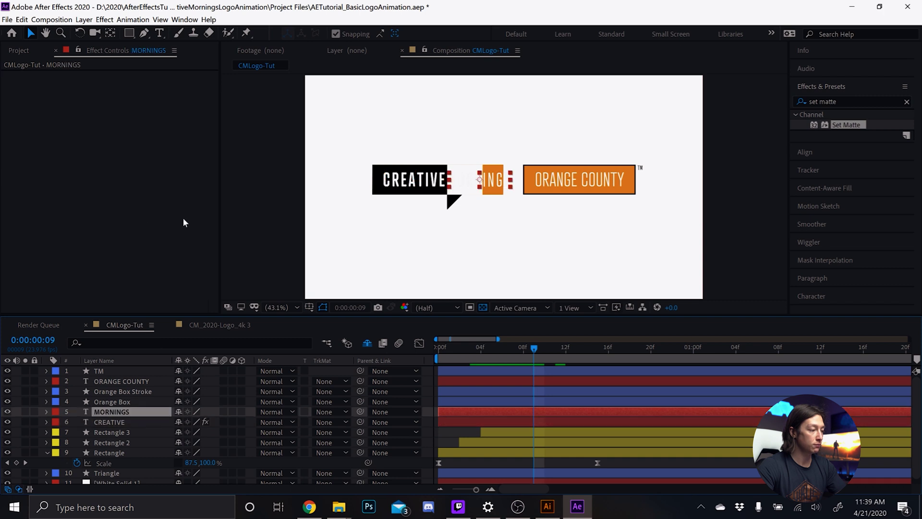
{"action": "left_click_drag", "start_coordinate": [845, 126], "coordinate": [182, 144]}
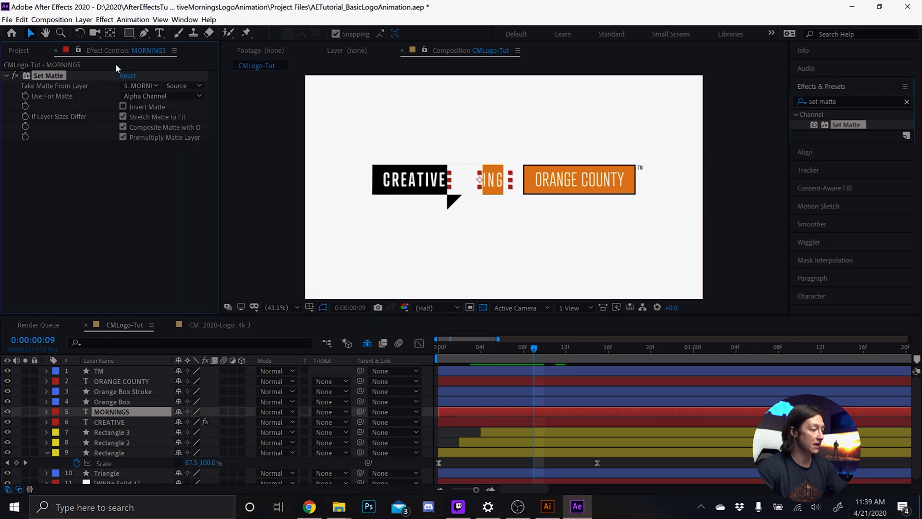
{"action": "left_click", "coordinate": [141, 86]}
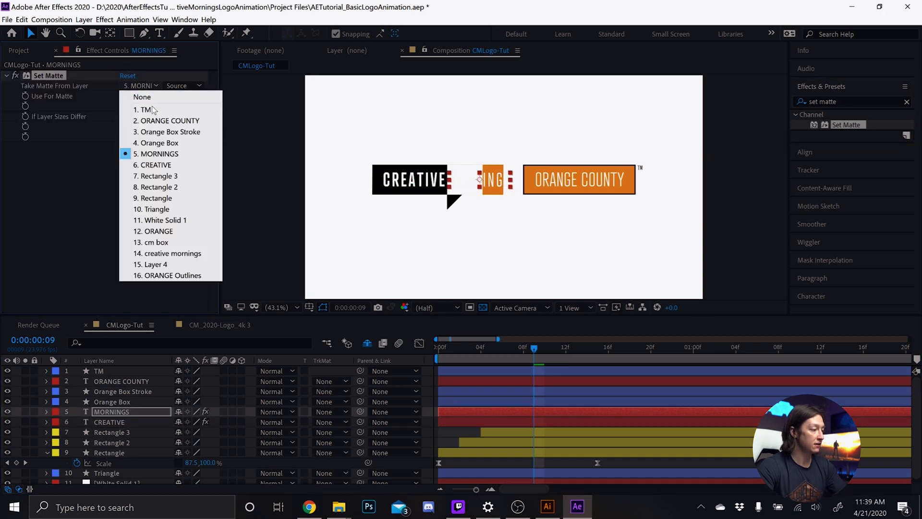
{"action": "left_click", "coordinate": [159, 176]}
Step: Preview the matted text reveal from the start with only the two text and three rectangle layers soloed, then unsolo them
{"action": "key", "text": "Home"}
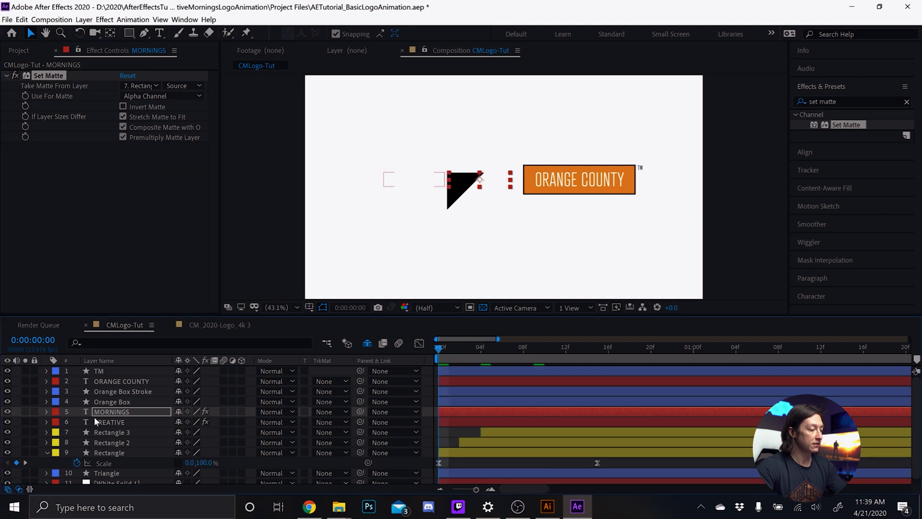
{"action": "left_click_drag", "start_coordinate": [21, 411], "coordinate": [26, 453]}
{"action": "key", "text": "space"}
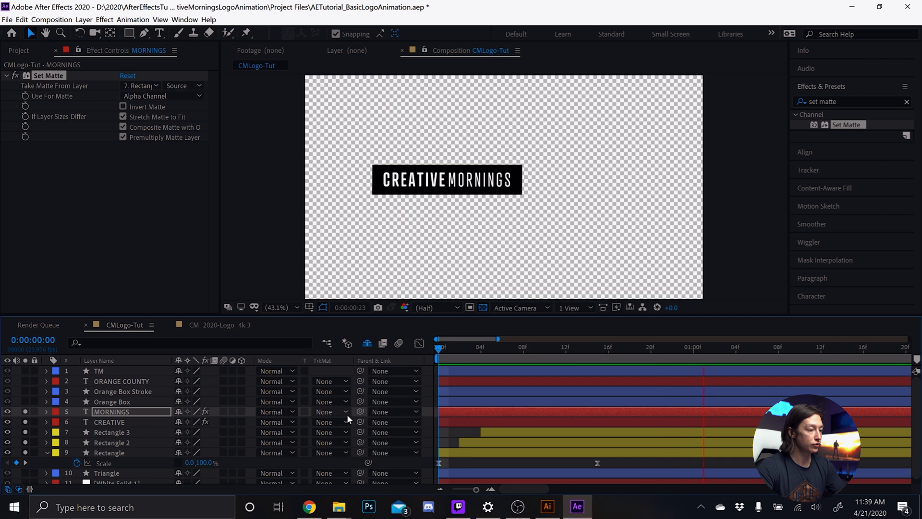
{"action": "left_click_drag", "start_coordinate": [452, 350], "coordinate": [641, 356]}
{"action": "left_click_drag", "start_coordinate": [477, 356], "coordinate": [619, 360]}
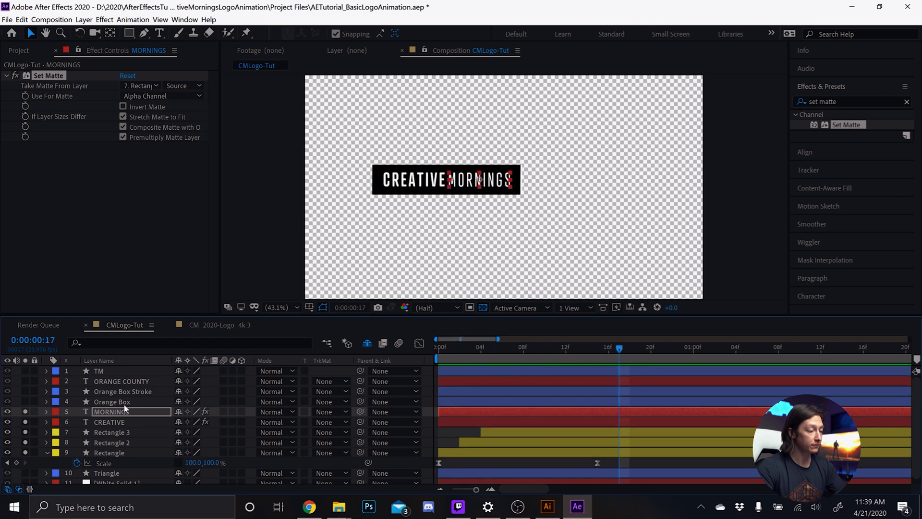
{"action": "left_click", "coordinate": [109, 443]}
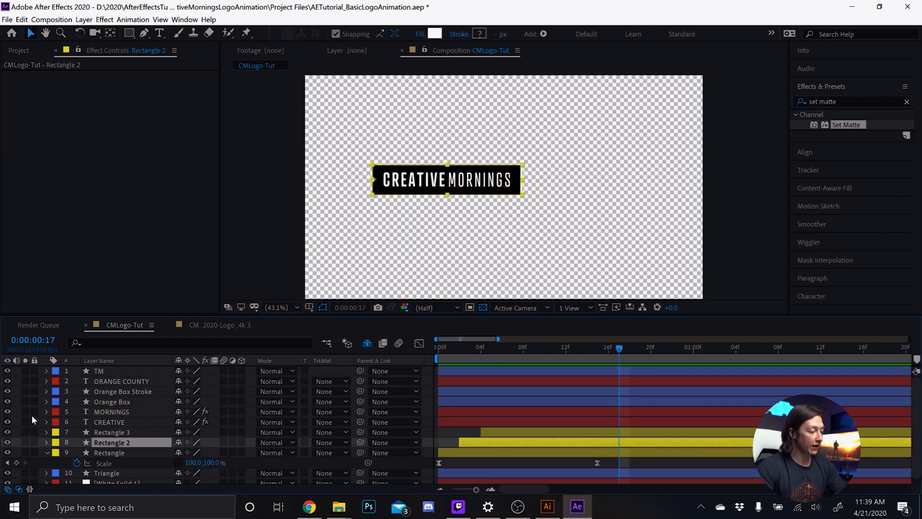
{"action": "left_click_drag", "start_coordinate": [25, 411], "coordinate": [25, 431]}
Step: Move the Triangle layer's anchor point to the triangle's upper-left corner
{"action": "left_click", "coordinate": [101, 473]}
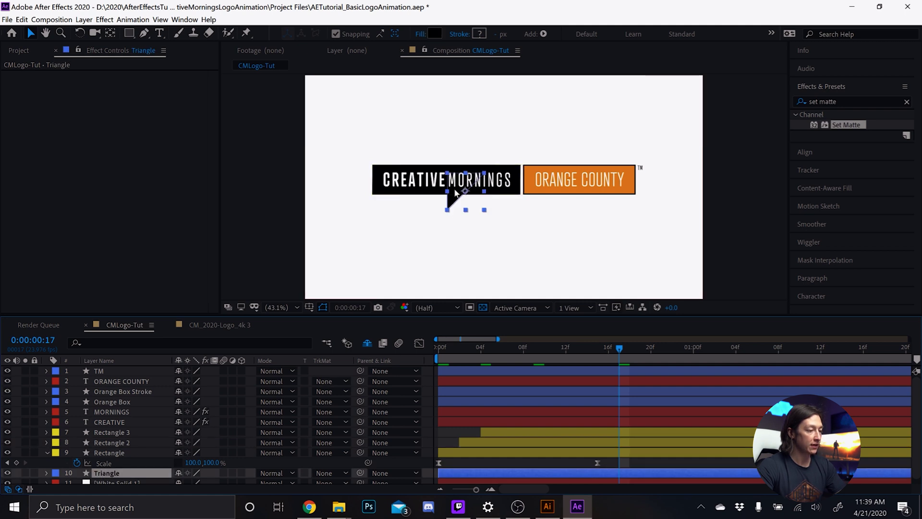
{"action": "scroll", "coordinate": [463, 194], "scroll_direction": "up", "scroll_amount": 1}
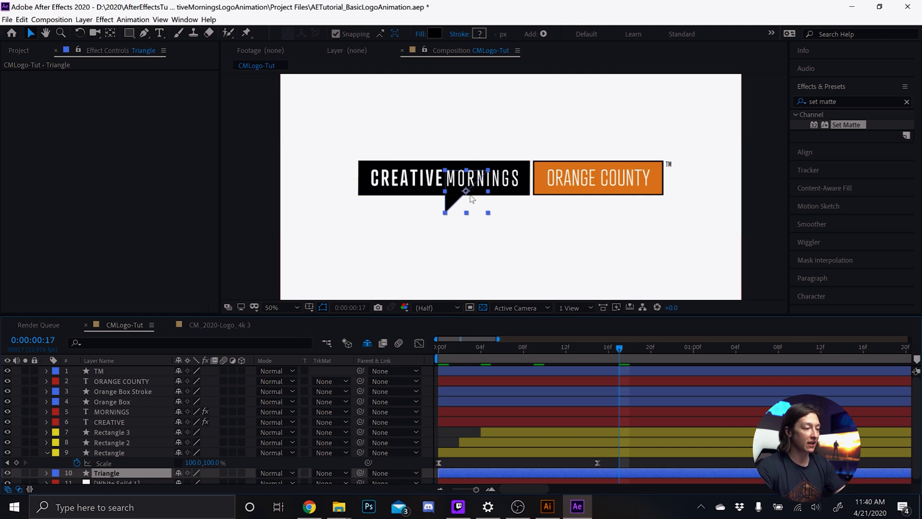
{"action": "key", "text": "y"}
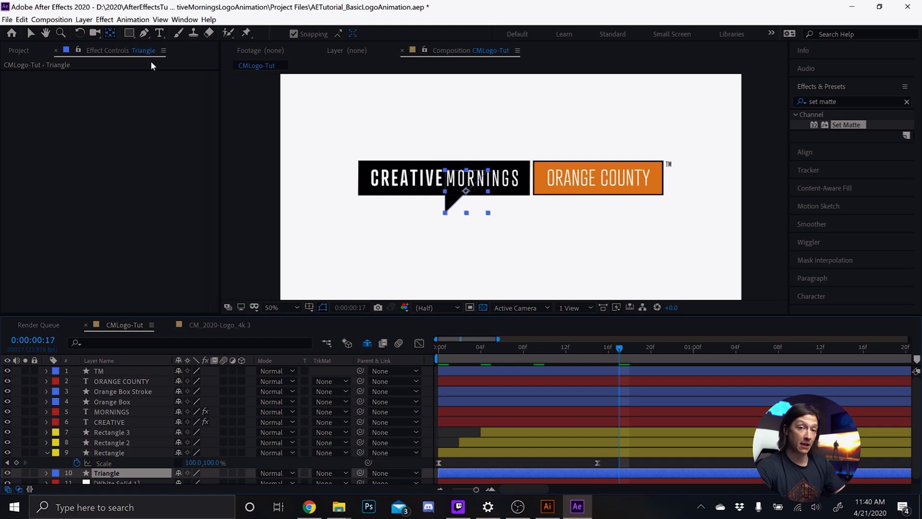
{"action": "mouse_move", "coordinate": [462, 189]}
{"action": "left_mouse_down"}
{"action": "mouse_move", "coordinate": [453, 171]}
{"action": "mouse_move", "coordinate": [449, 182]}
{"action": "left_mouse_up"}
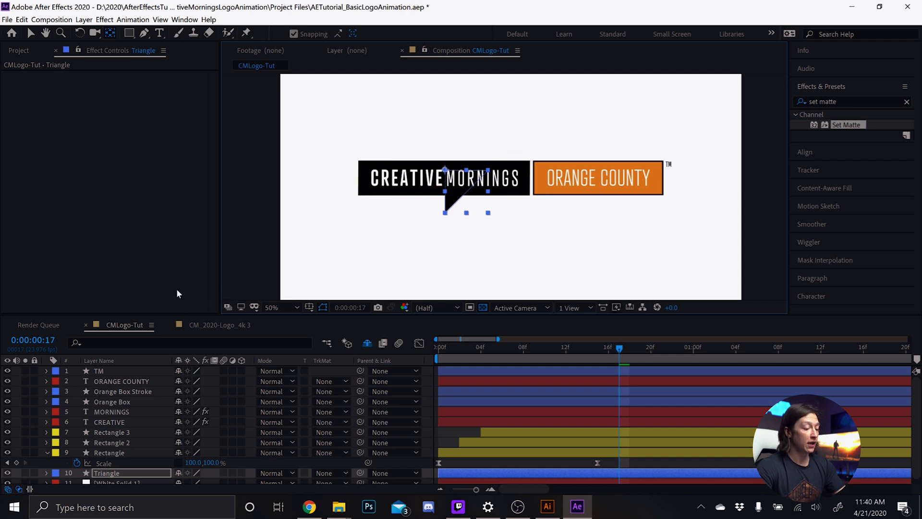
Step: Add Position and Scale keyframes to the Triangle layer and shift both to 0:00:01:00
{"action": "key", "text": "p"}
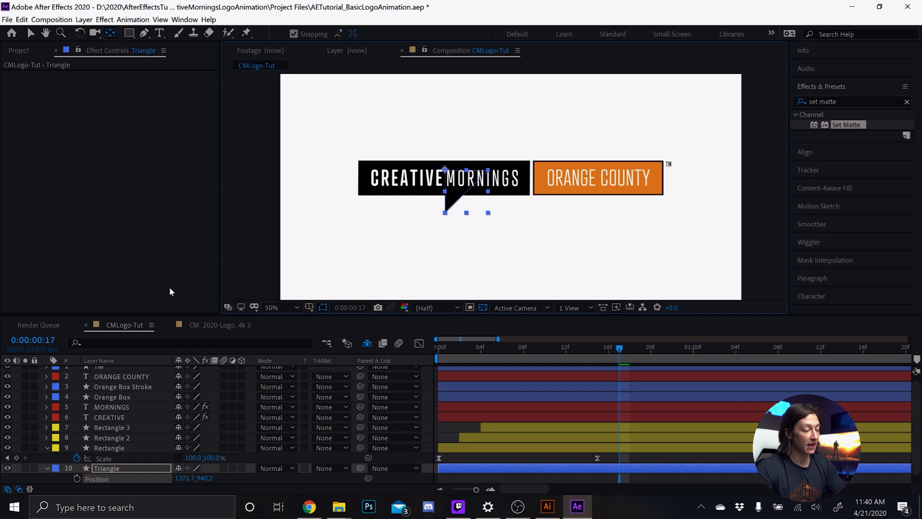
{"action": "key", "text": "shift+s"}
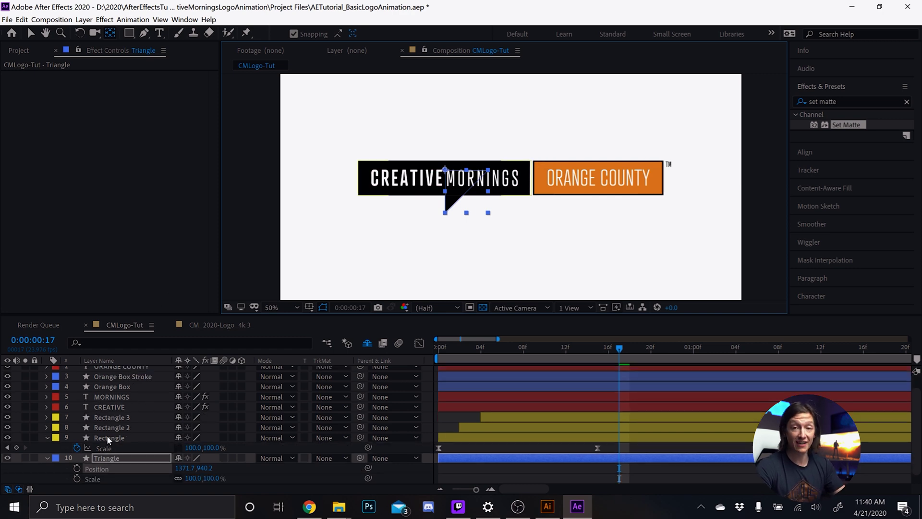
{"action": "scroll", "coordinate": [87, 439], "scroll_direction": "down", "scroll_amount": 1}
{"action": "left_click", "coordinate": [77, 458]}
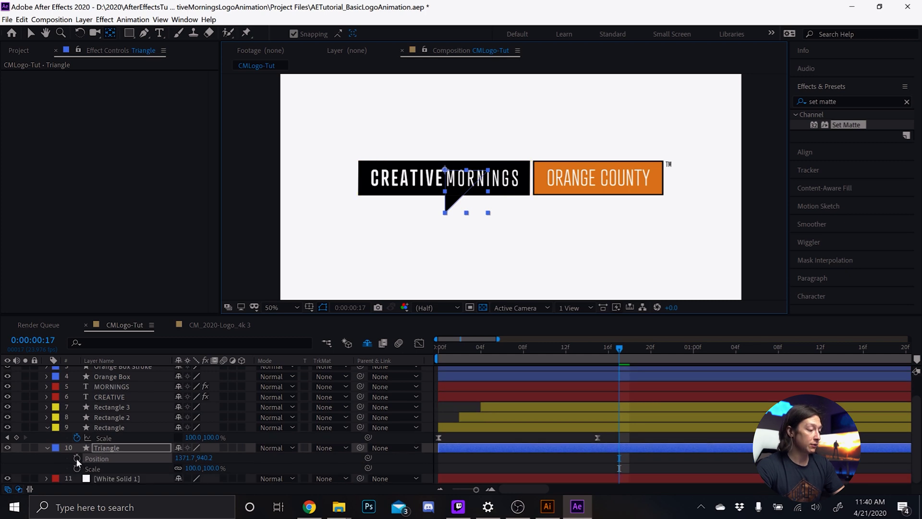
{"action": "left_click", "coordinate": [77, 468]}
{"action": "left_click", "coordinate": [692, 350]}
{"action": "left_click_drag", "start_coordinate": [606, 473], "coordinate": [693, 464]}
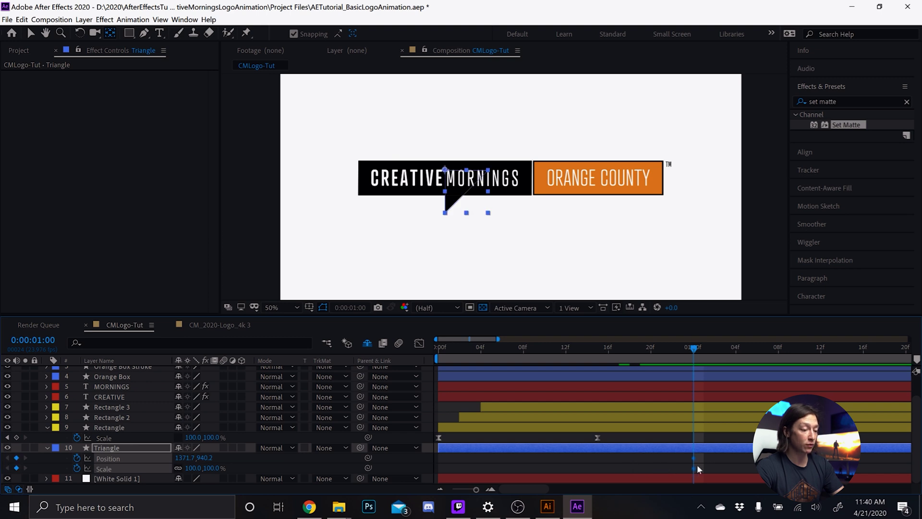
Step: At frame 15, keyframe the Triangle's X position at 653.7, the black box's left edge, and its scale at 0%
{"action": "left_click", "coordinate": [596, 348]}
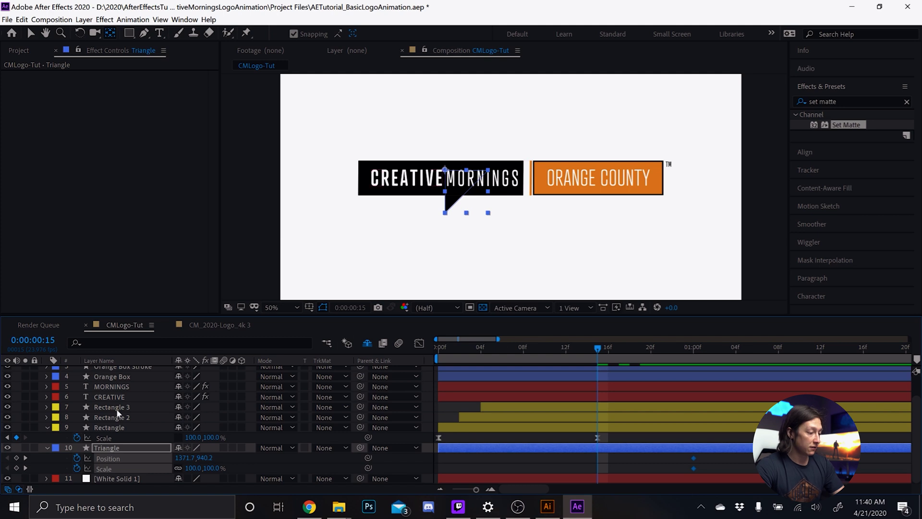
{"action": "left_click_drag", "start_coordinate": [197, 457], "coordinate": [90, 458]}
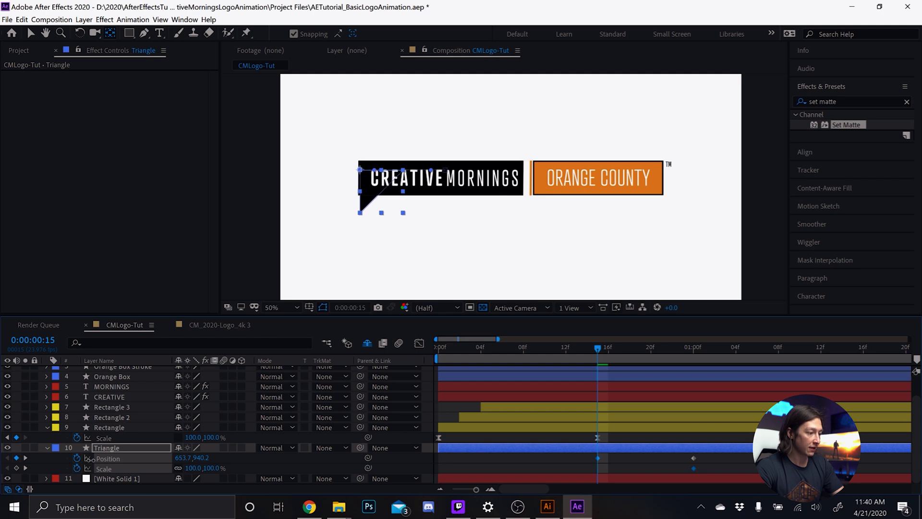
{"action": "left_click", "coordinate": [193, 467]}
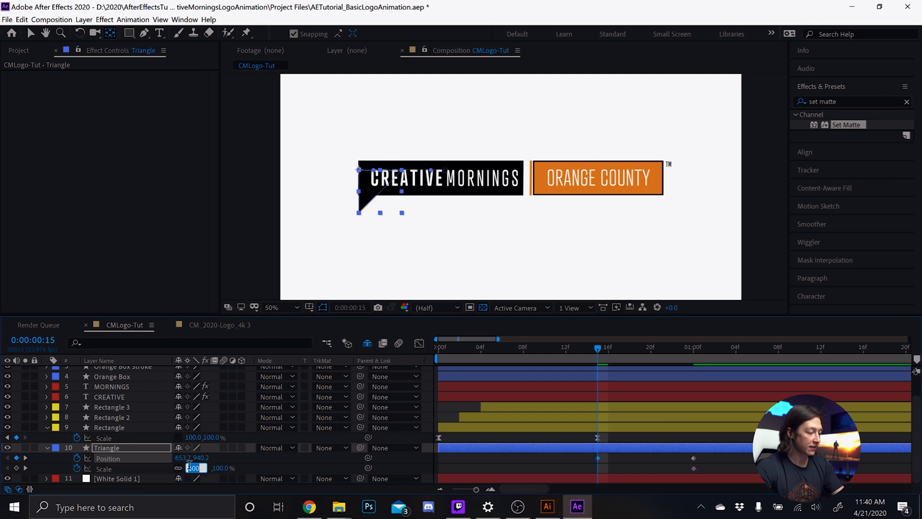
{"action": "type", "text": "0"}
{"action": "key", "text": "Return"}
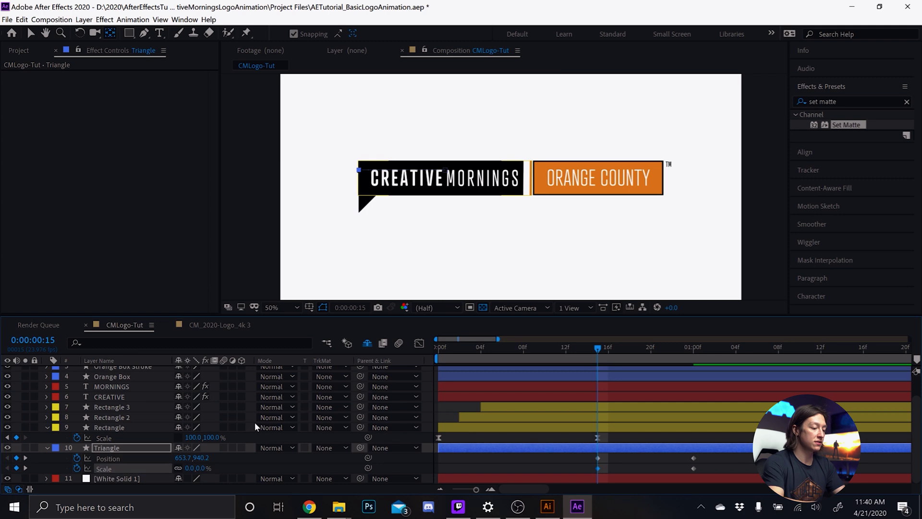
Step: Easy-ease the Triangle's Position and Scale keyframes, and separate its Position into X and Y dimensions
{"action": "left_click_drag", "start_coordinate": [579, 459], "coordinate": [709, 472]}
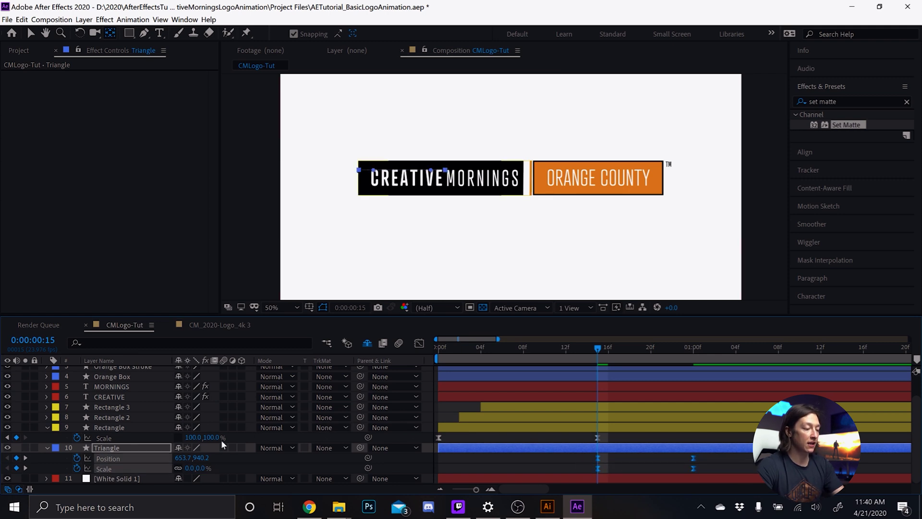
{"action": "right_click", "coordinate": [109, 459]}
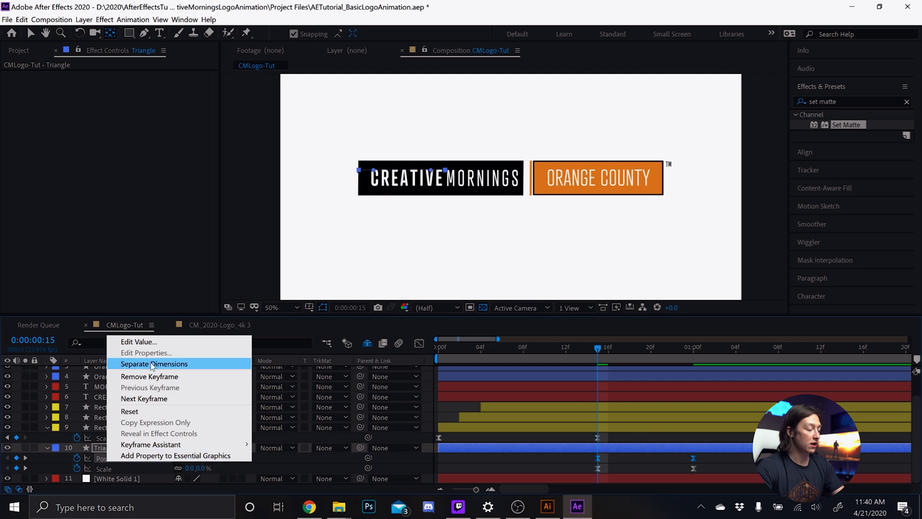
{"action": "left_click", "coordinate": [152, 364]}
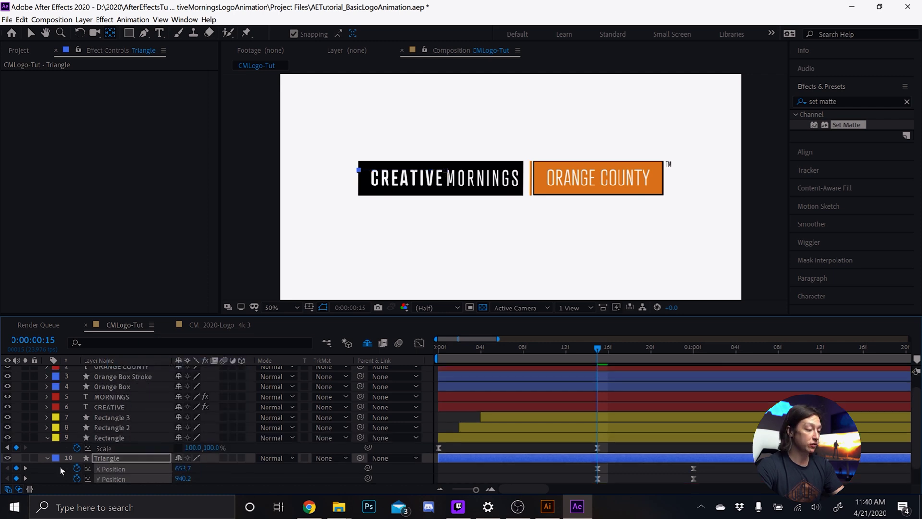
{"action": "left_click", "coordinate": [115, 468]}
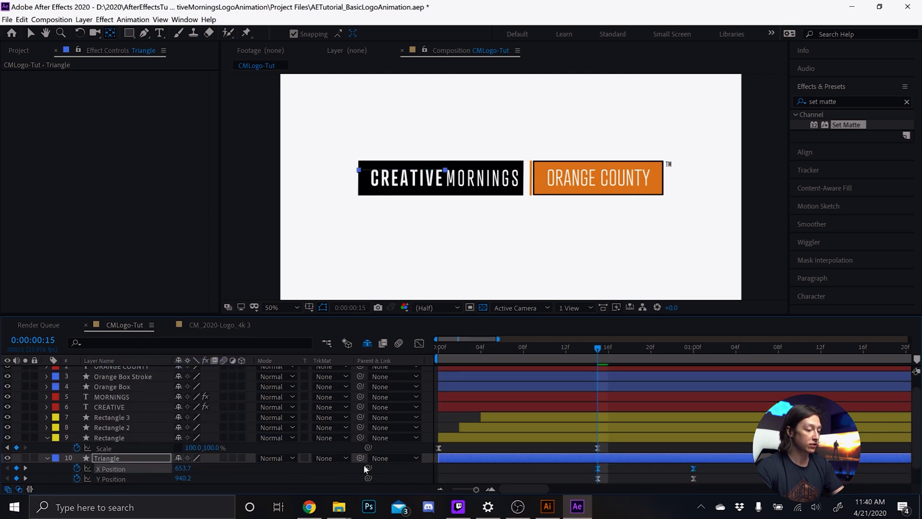
Step: Try a longer ease into the Triangle's last X Position keyframe in the Graph Editor
{"action": "key", "text": "shift+F3"}
{"action": "left_click_drag", "start_coordinate": [708, 388], "coordinate": [709, 389]}
{"action": "key", "text": "F9"}
{"action": "left_click_drag", "start_coordinate": [583, 433], "coordinate": [639, 463]}
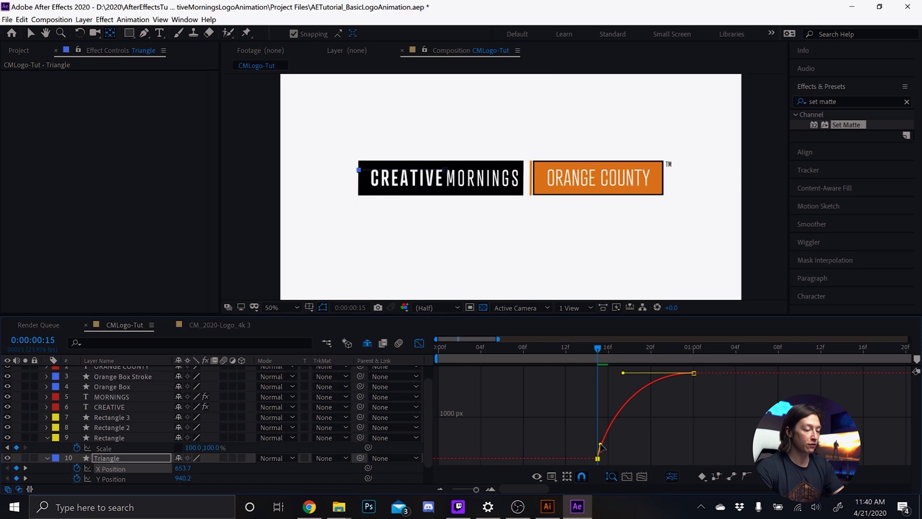
{"action": "key", "text": "ctrl+z"}
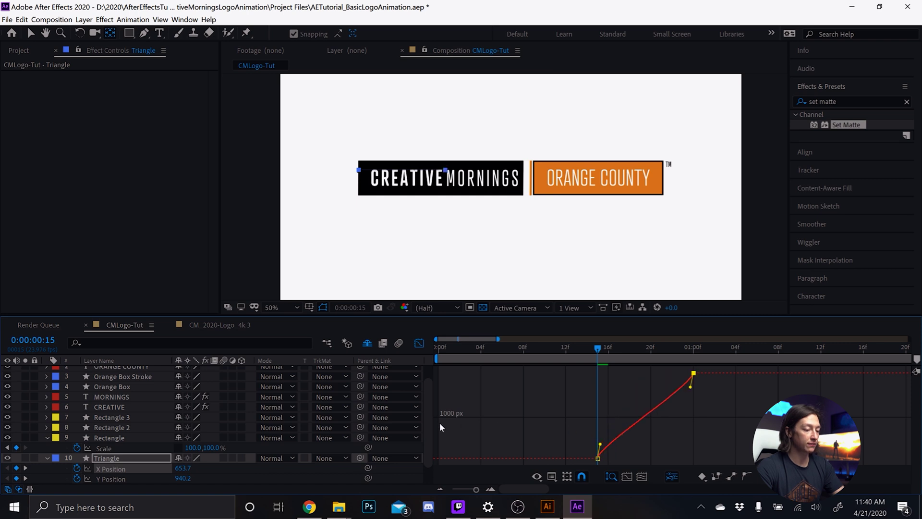
Step: Show the Triangle's Scale curve alongside its Position curves and lengthen the eases into the final X Position and Scale keyframes
{"action": "key", "text": "shift+s"}
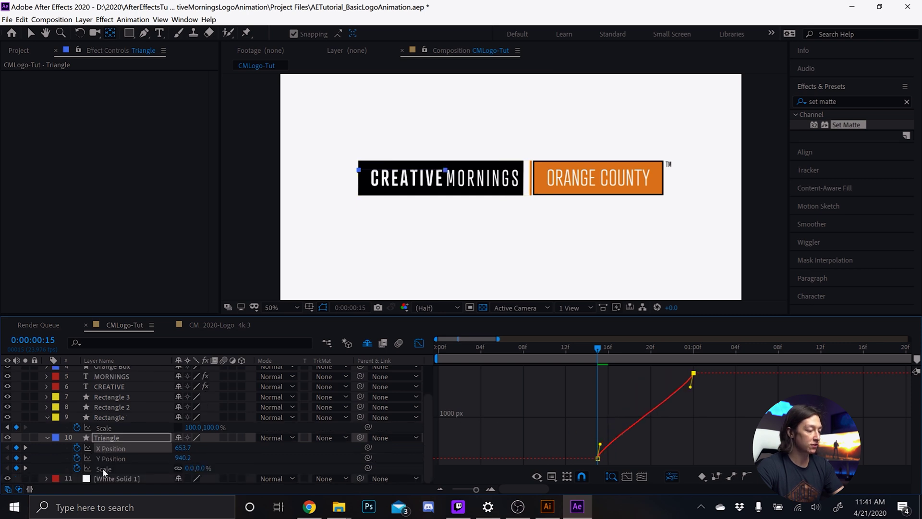
{"action": "left_click", "coordinate": [103, 468], "text": "shift"}
{"action": "left_click_drag", "start_coordinate": [682, 376], "coordinate": [711, 460]}
{"action": "left_click_drag", "start_coordinate": [689, 380], "coordinate": [635, 381]}
{"action": "left_click_drag", "start_coordinate": [583, 404], "coordinate": [670, 463]}
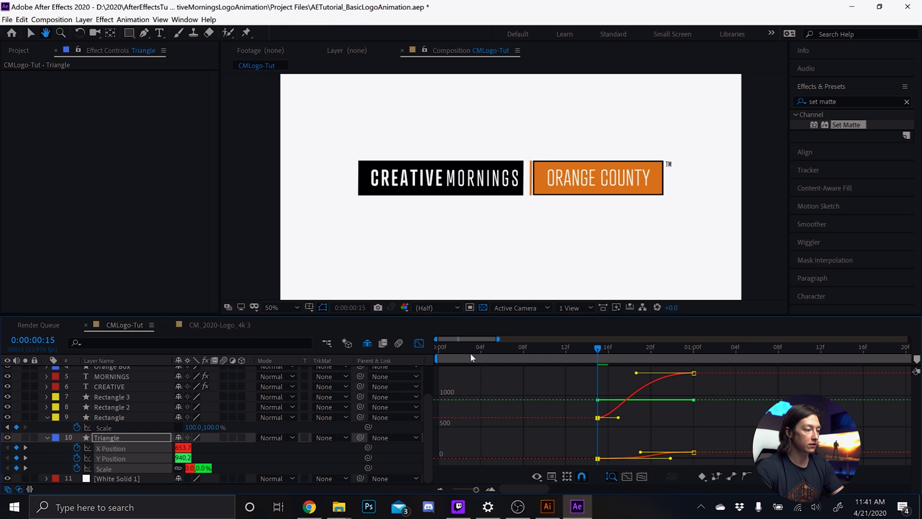
Step: Preview the Triangle's motion and move its last Scale keyframe to 0:00:00:20 so it scales up sooner
{"action": "key", "text": "space"}
{"action": "left_click_drag", "start_coordinate": [608, 353], "coordinate": [627, 365]}
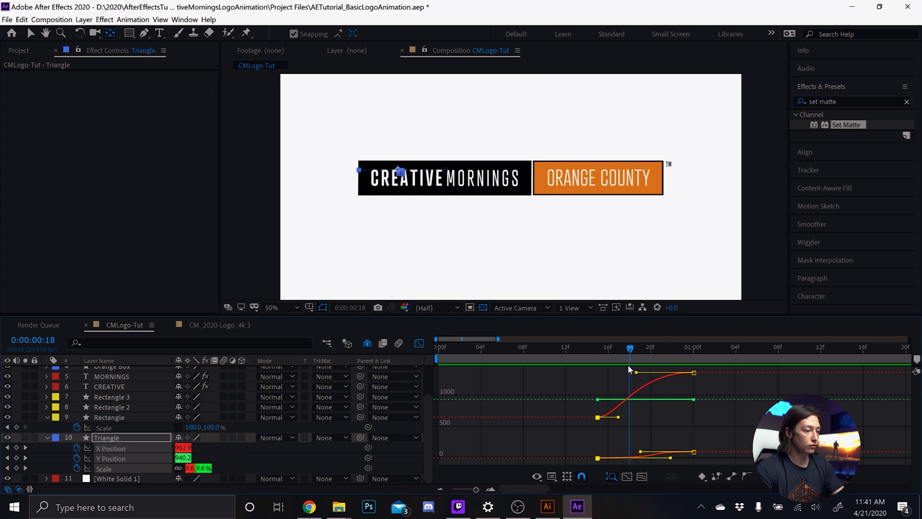
{"action": "left_click", "coordinate": [670, 434]}
{"action": "left_click_drag", "start_coordinate": [694, 453], "coordinate": [651, 447]}
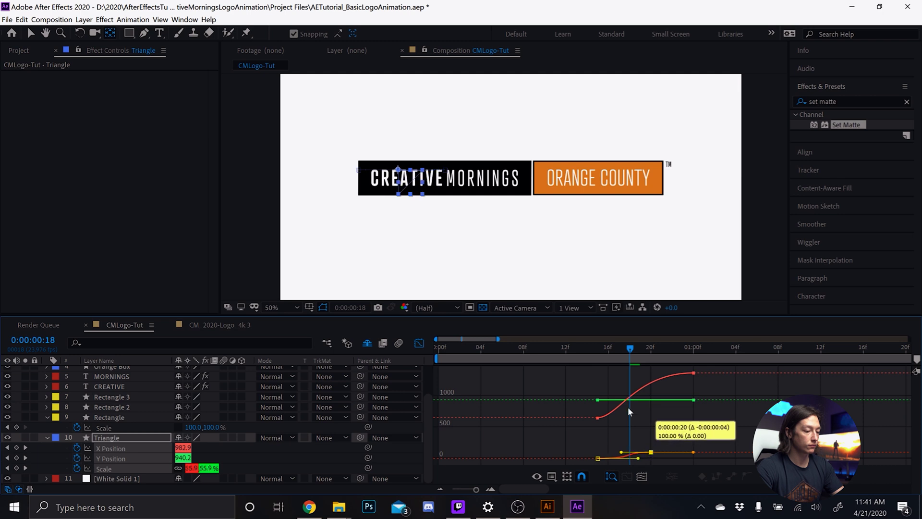
{"action": "left_click_drag", "start_coordinate": [607, 357], "coordinate": [658, 378]}
{"action": "key", "text": "space"}
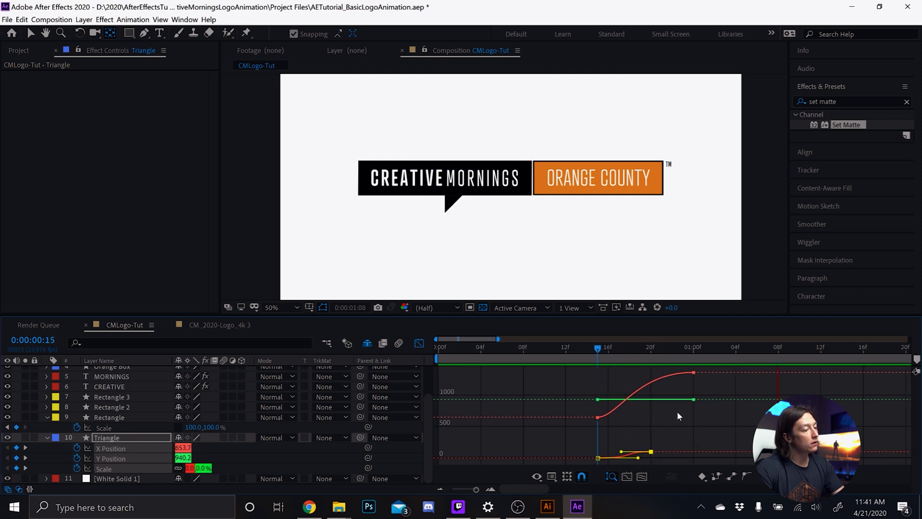
Step: Shift all the Triangle's Position and Scale keyframes earlier so they start at frame 6 and its X Position ends at frame 15
{"action": "left_click_drag", "start_coordinate": [583, 352], "coordinate": [639, 366]}
{"action": "left_click_drag", "start_coordinate": [577, 374], "coordinate": [716, 438]}
{"action": "left_click_drag", "start_coordinate": [707, 367], "coordinate": [586, 406]}
{"action": "left_click_drag", "start_coordinate": [540, 353], "coordinate": [576, 361]}
{"action": "left_click_drag", "start_coordinate": [688, 374], "coordinate": [639, 374]}
{"action": "left_click_drag", "start_coordinate": [508, 347], "coordinate": [522, 355]}
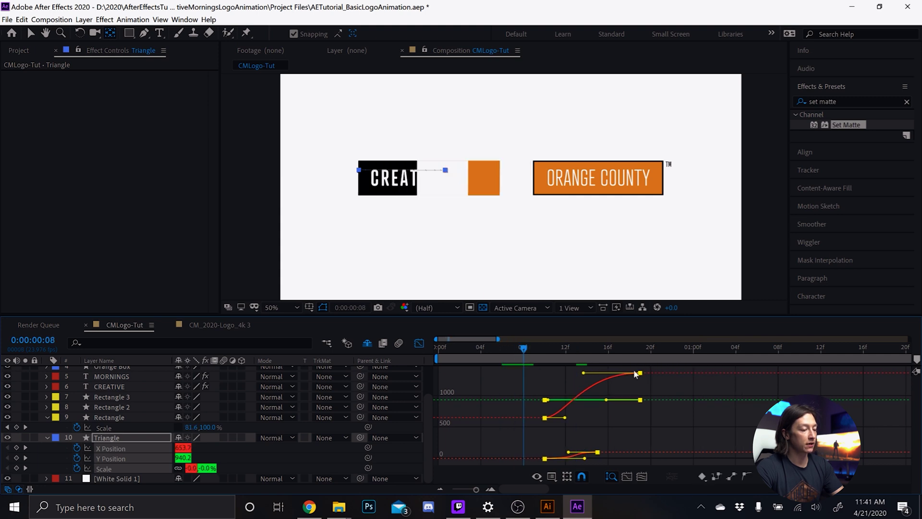
{"action": "left_click_drag", "start_coordinate": [641, 373], "coordinate": [597, 377]}
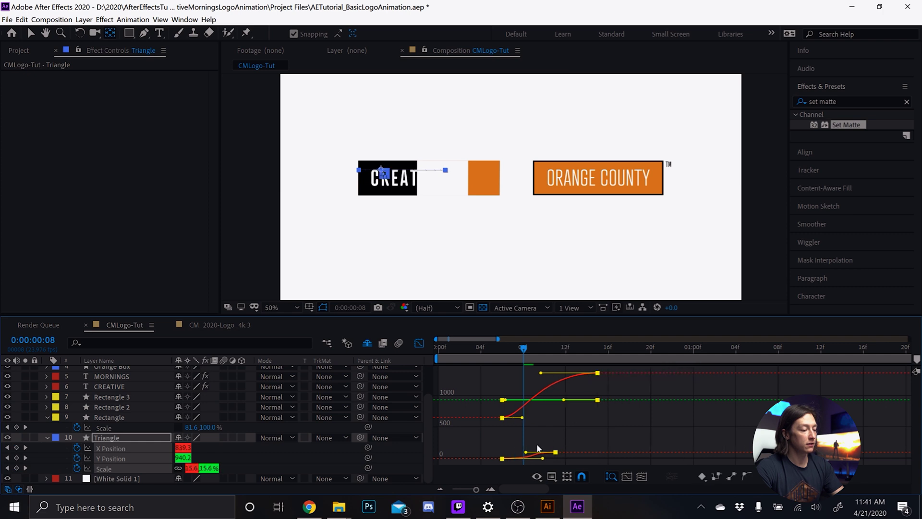
Step: Move the Triangle's first Scale keyframe to frame 2 and preview the logo animation
{"action": "left_click", "coordinate": [500, 436]}
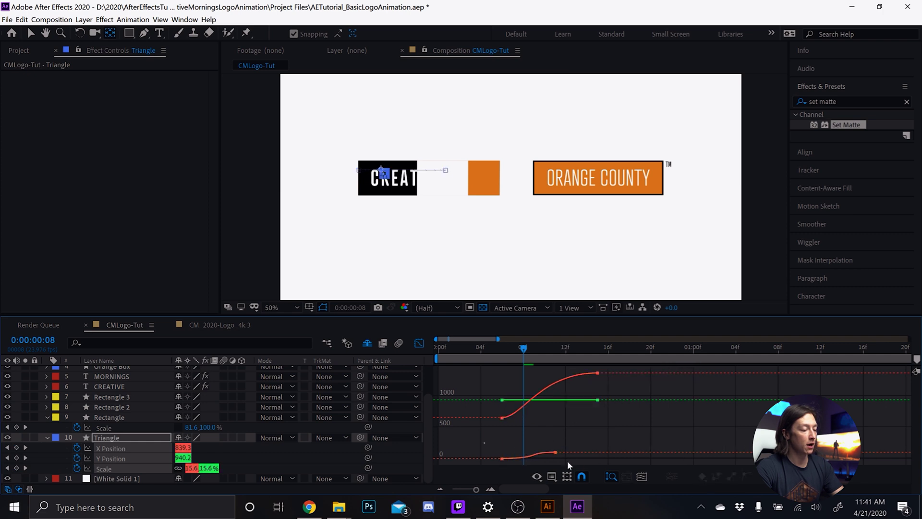
{"action": "left_click", "coordinate": [502, 459]}
{"action": "left_click_drag", "start_coordinate": [493, 461], "coordinate": [460, 459]}
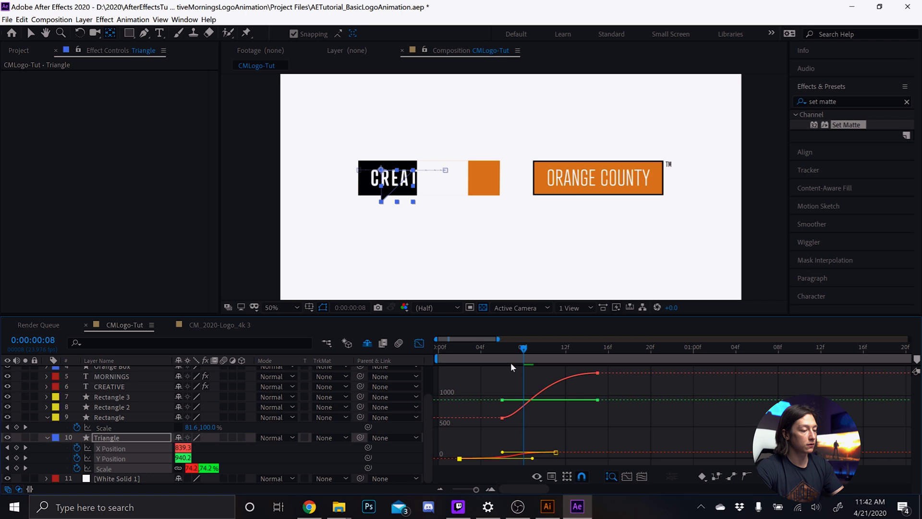
{"action": "left_click_drag", "start_coordinate": [472, 356], "coordinate": [524, 361]}
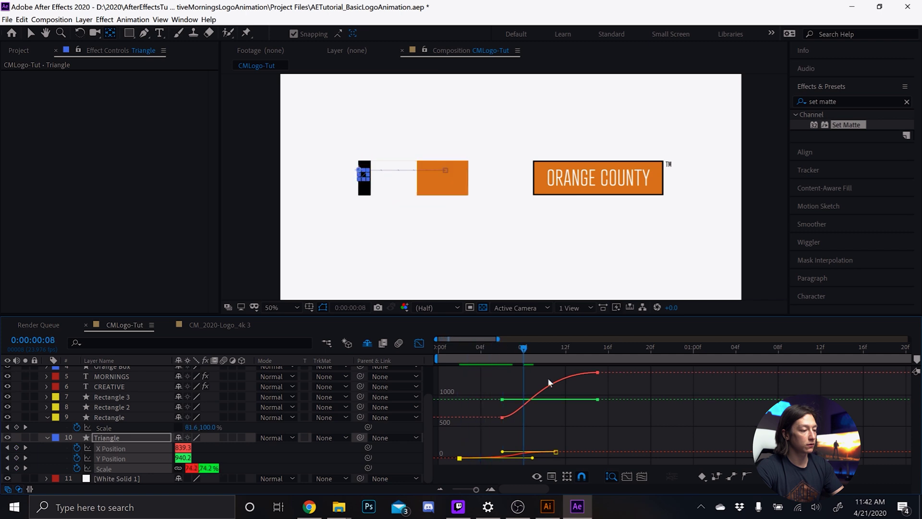
{"action": "key", "text": "space"}
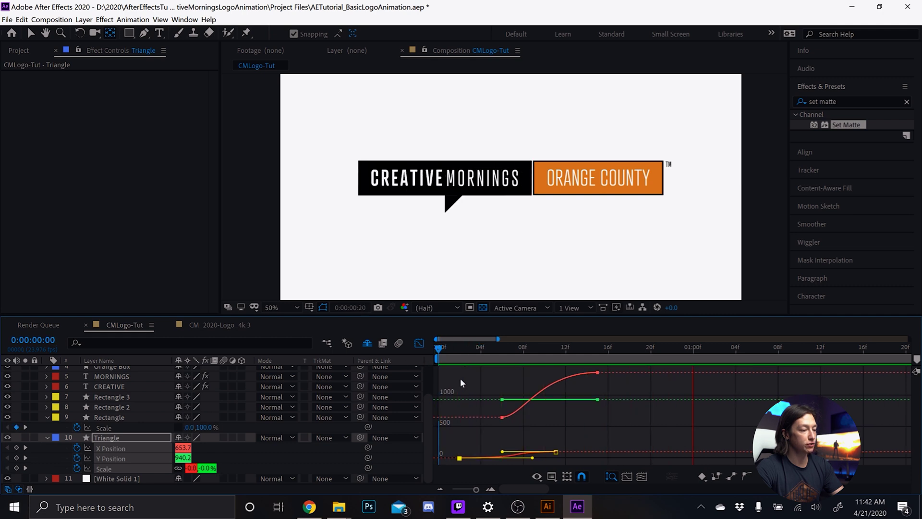
{"action": "key", "text": "space"}
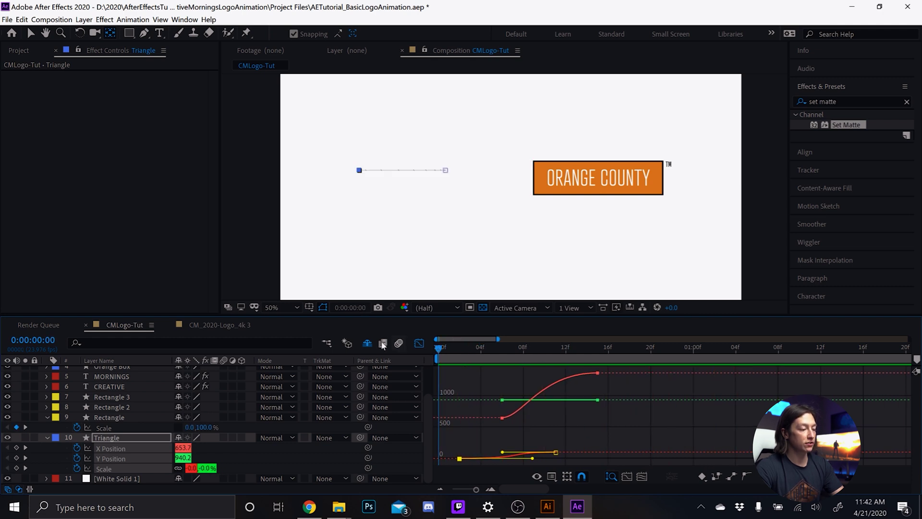
Step: Collapse the animated properties of all layers and switch the timeline from the Graph Editor back to layer bars
{"action": "left_click", "coordinate": [281, 308]}
{"action": "left_click", "coordinate": [277, 95]}
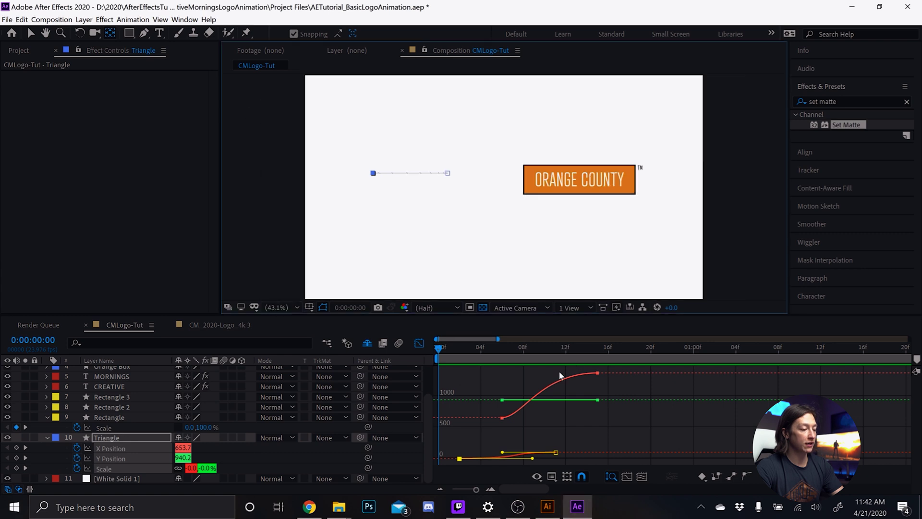
{"action": "key", "text": "ctrl+a"}
{"action": "key", "text": "u"}
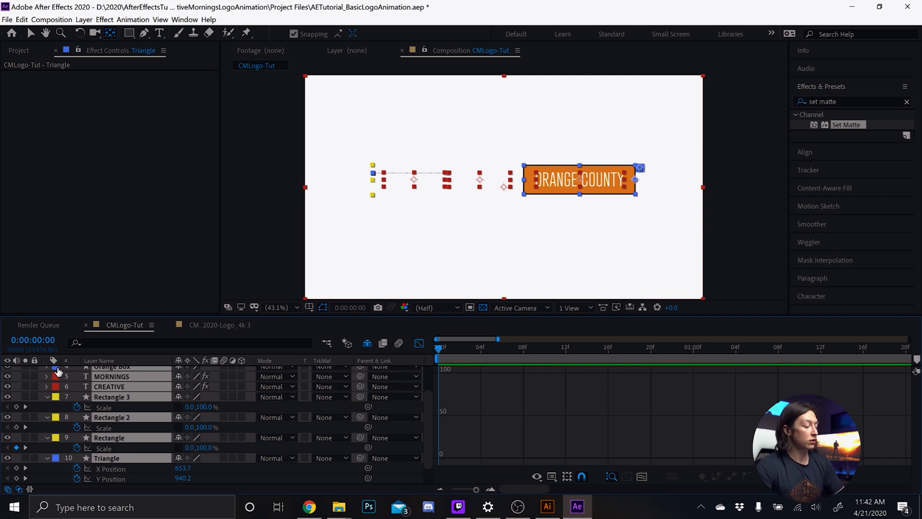
{"action": "key", "text": "u"}
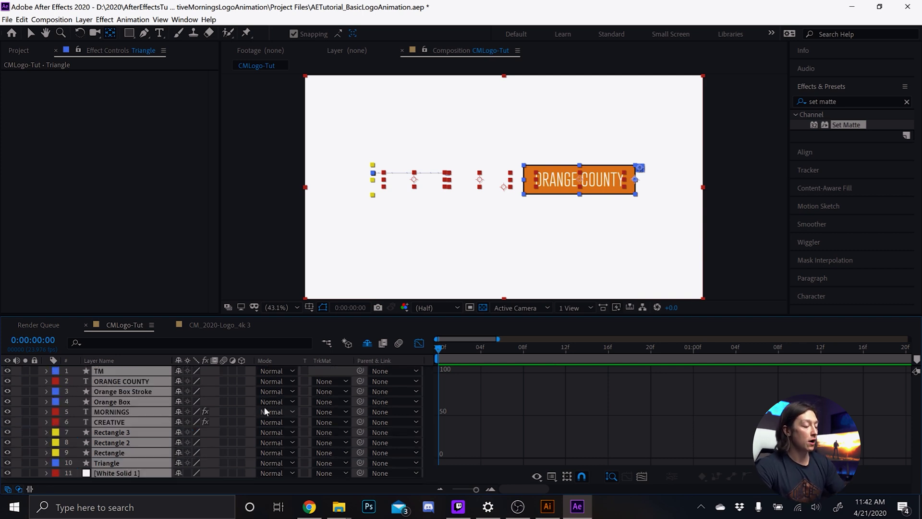
{"action": "key", "text": "shift+F3"}
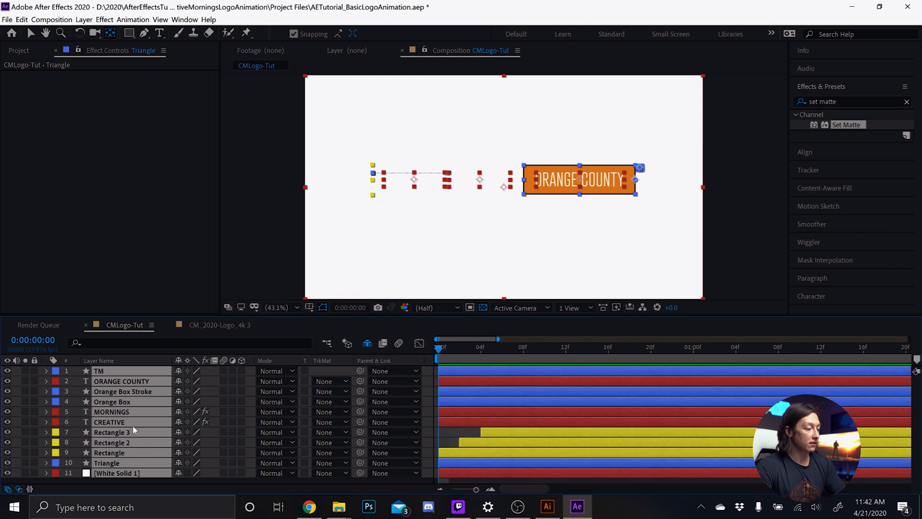
Step: Select the Orange Box layer and move its anchor point to the middle of the box's left edge
{"action": "left_click", "coordinate": [111, 421], "text": "ctrl"}
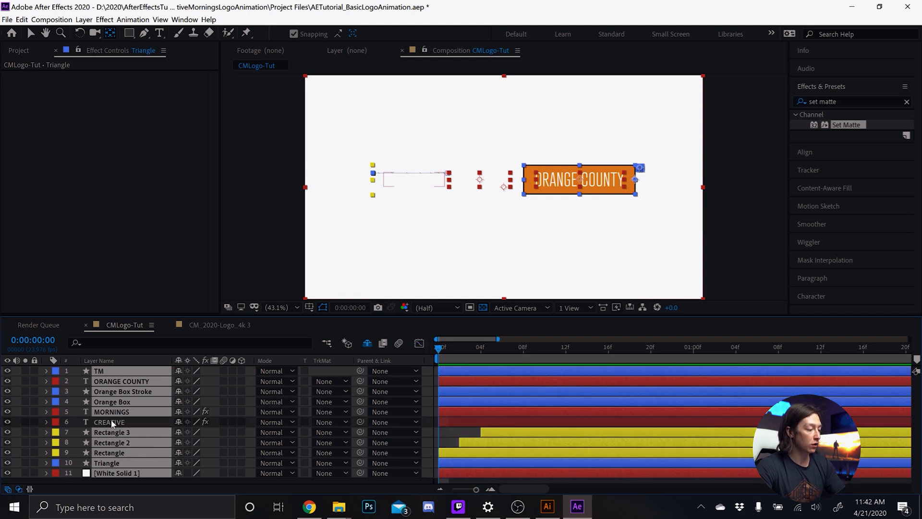
{"action": "left_click", "coordinate": [113, 422]}
{"action": "left_click", "coordinate": [118, 412]}
{"action": "left_click", "coordinate": [120, 402]}
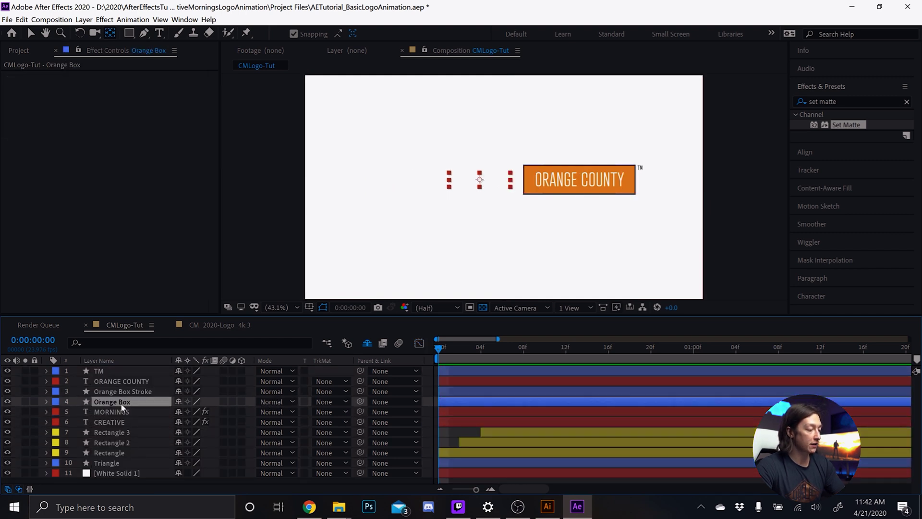
{"action": "left_click", "coordinate": [622, 182]}
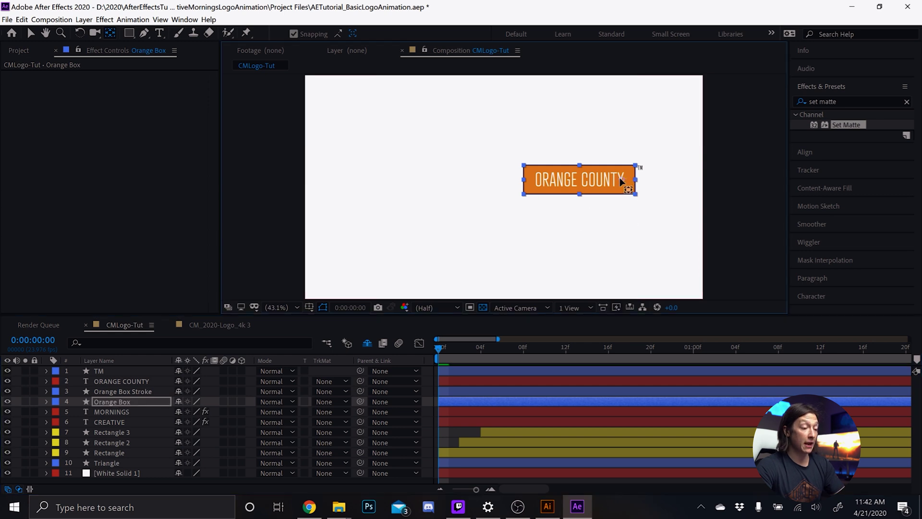
{"action": "scroll", "coordinate": [527, 180], "scroll_direction": "up", "scroll_amount": 4}
{"action": "scroll", "coordinate": [527, 180], "scroll_direction": "up", "scroll_amount": 2}
{"action": "scroll", "coordinate": [494, 194], "scroll_direction": "down", "scroll_amount": 3}
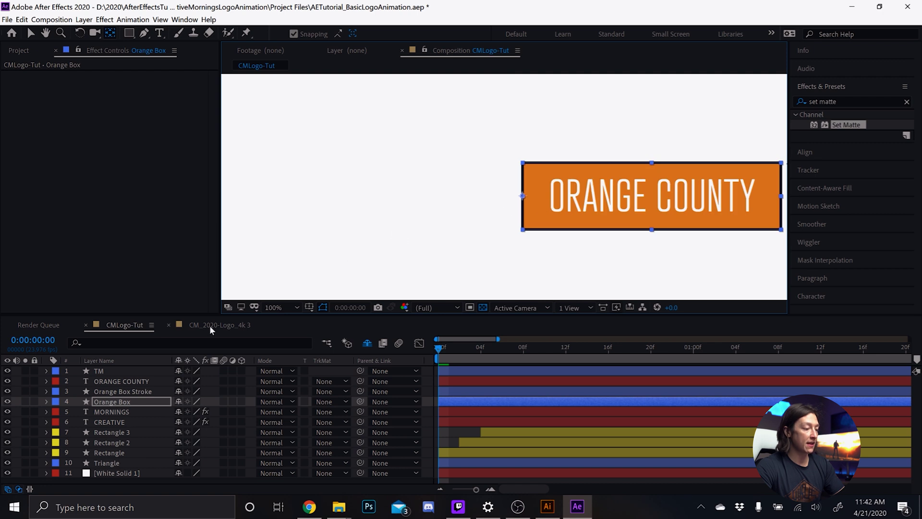
Step: Reveal Scale on Orange Box and Rectangle 3, set the current time to 0:00:00:04, and copy Rectangle 3's Scale keyframes
{"action": "key", "text": "s"}
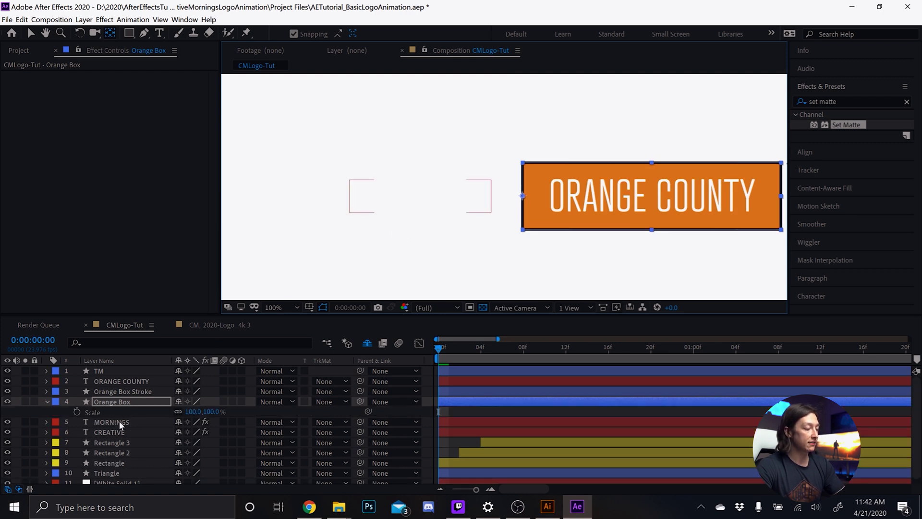
{"action": "scroll", "coordinate": [123, 419], "scroll_direction": "down", "scroll_amount": 1}
{"action": "left_click", "coordinate": [111, 440]}
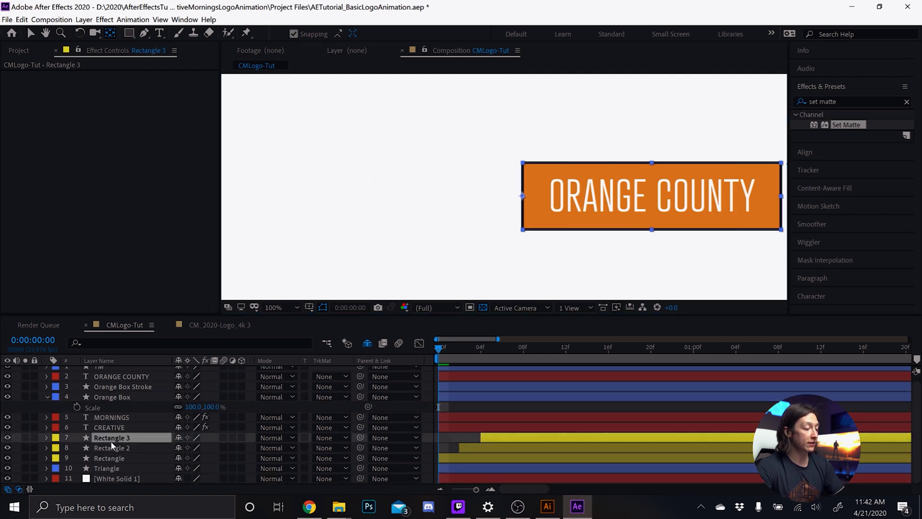
{"action": "key", "text": "s"}
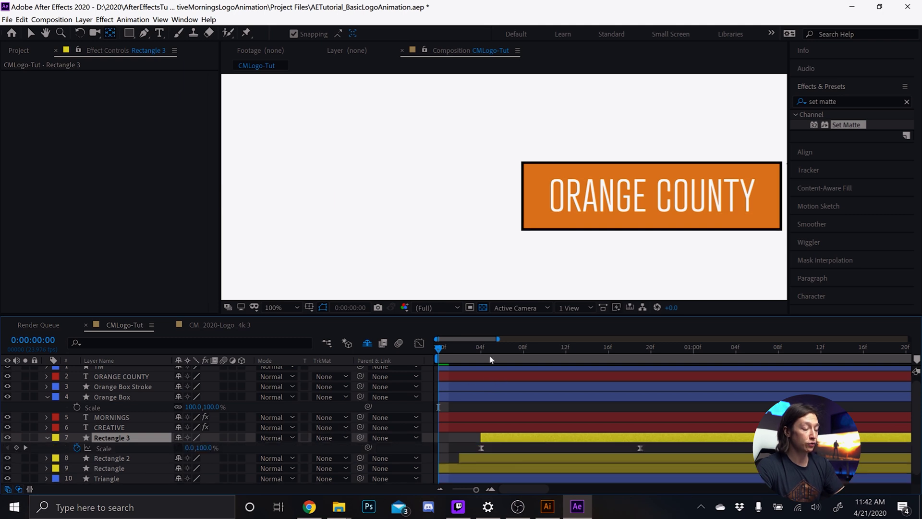
{"action": "left_click", "coordinate": [482, 347]}
{"action": "left_click", "coordinate": [105, 448]}
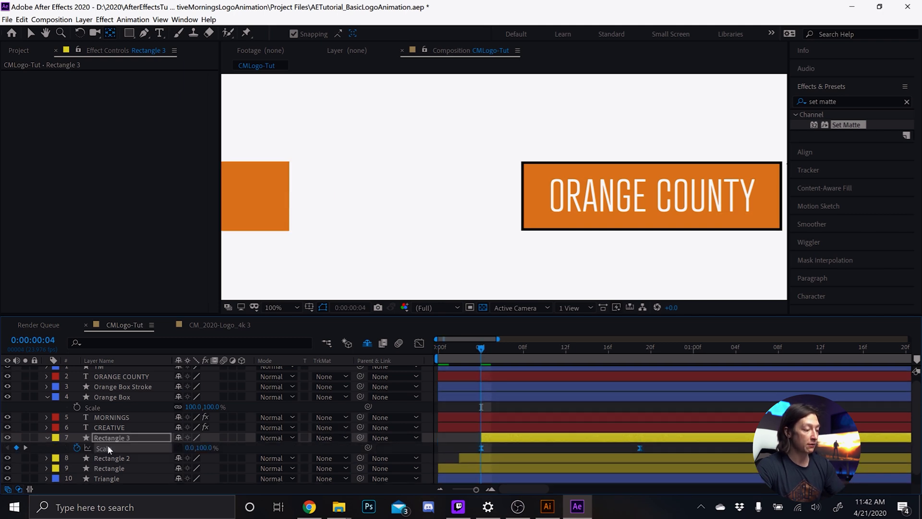
Step: Paste the copied Scale keyframes onto the Orange Box at 0:00:00:04 and preview the box's reveal
{"action": "left_click", "coordinate": [133, 399]}
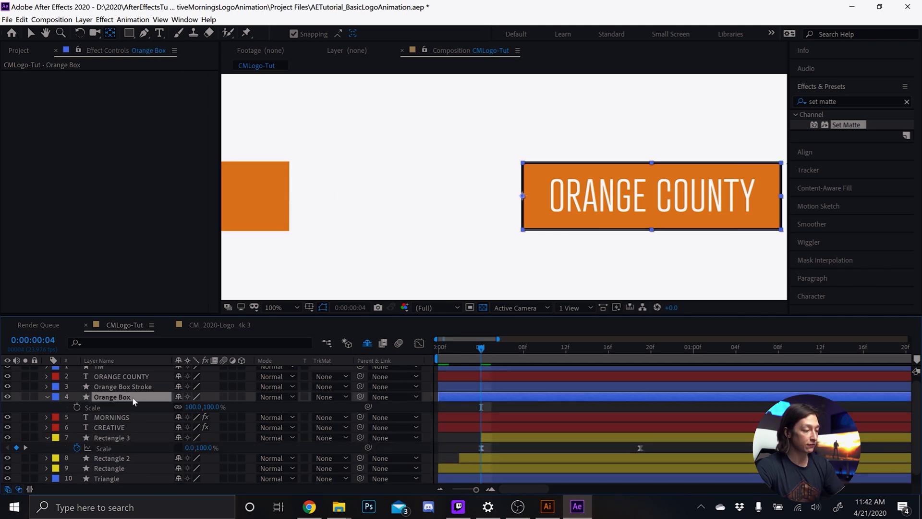
{"action": "left_click", "coordinate": [90, 407]}
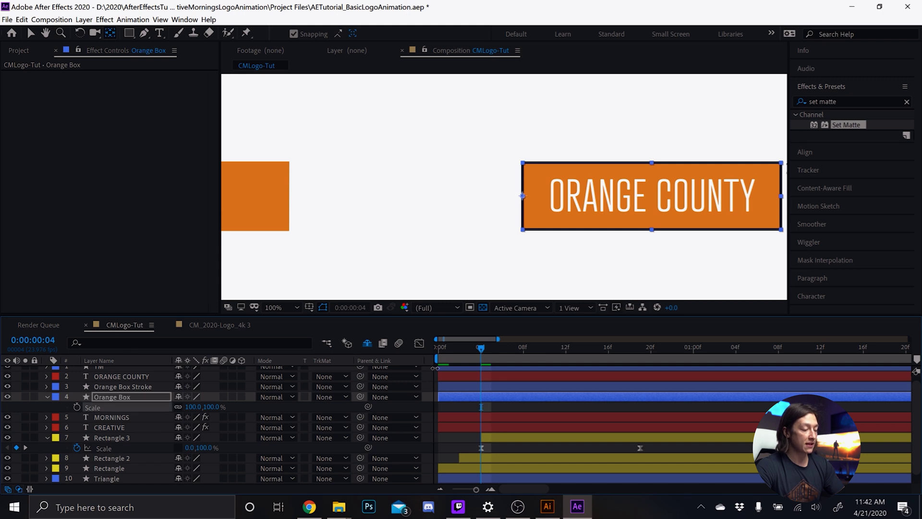
{"action": "key", "text": "ctrl+v"}
{"action": "key", "text": "space"}
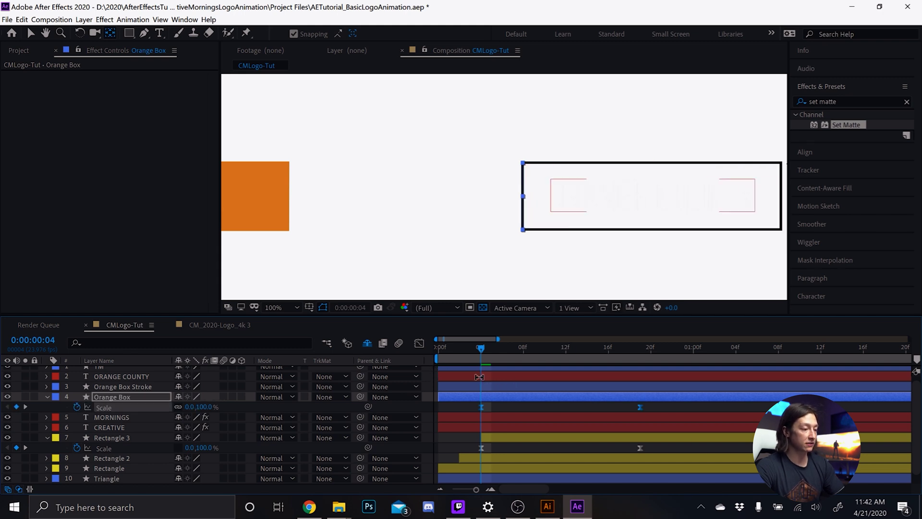
{"action": "left_click", "coordinate": [491, 353]}
{"action": "mouse_move", "coordinate": [511, 351]}
{"action": "left_mouse_down"}
{"action": "mouse_move", "coordinate": [534, 350]}
{"action": "mouse_move", "coordinate": [518, 363]}
{"action": "mouse_move", "coordinate": [494, 350]}
{"action": "mouse_move", "coordinate": [512, 351]}
{"action": "left_mouse_up"}
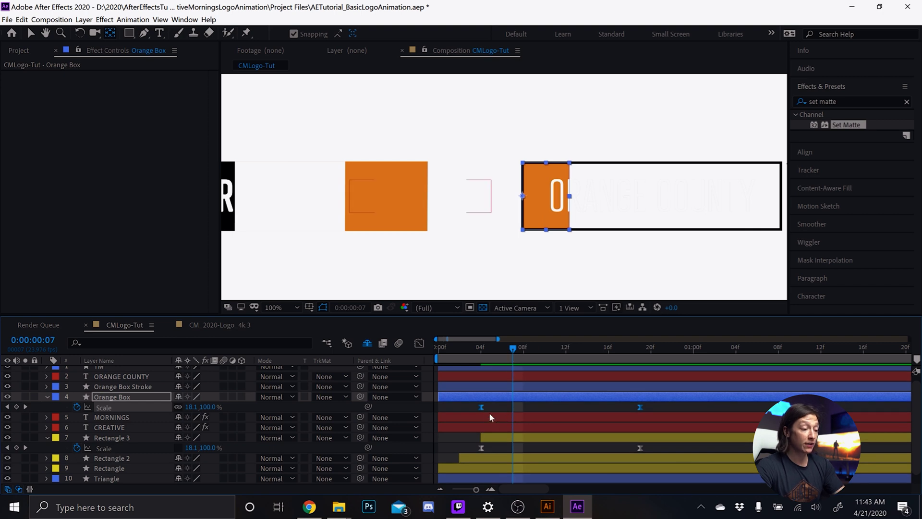
Step: Move the Orange Box's first Scale keyframe to 0:00:00:07 and trim the layer's start to that frame
{"action": "key", "text": "v"}
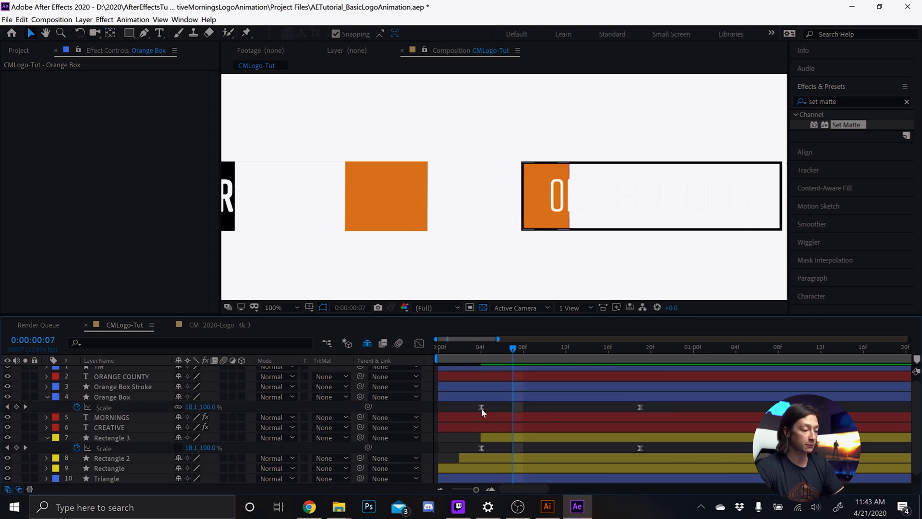
{"action": "key", "text": "ctrl+z"}
{"action": "left_click", "coordinate": [505, 395]}
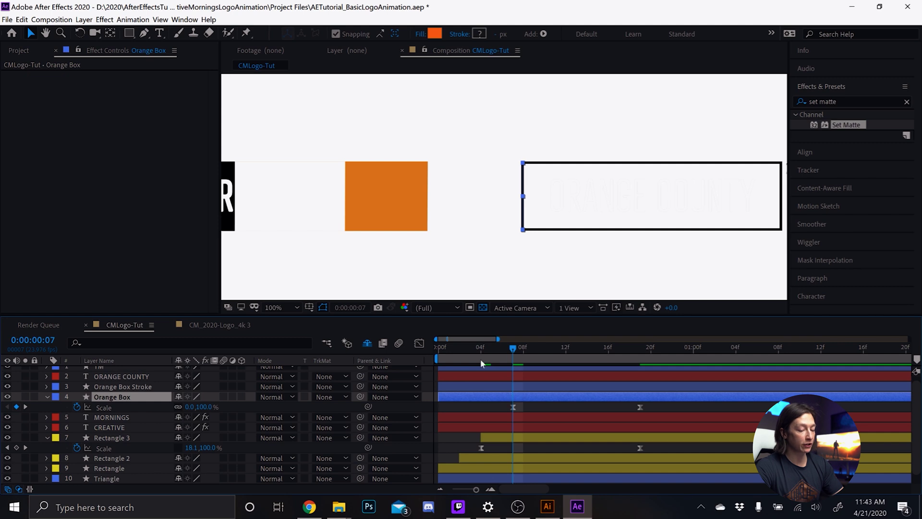
{"action": "key", "text": "alt+bracketleft"}
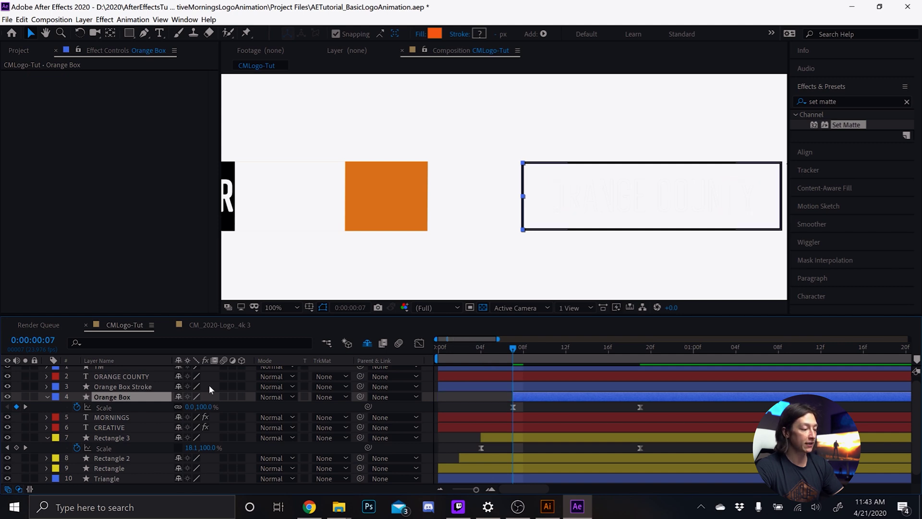
Step: Select the Orange Box Stroke layer and expand its Orange Box contents to show the Trim Paths 1 properties
{"action": "left_click", "coordinate": [130, 387]}
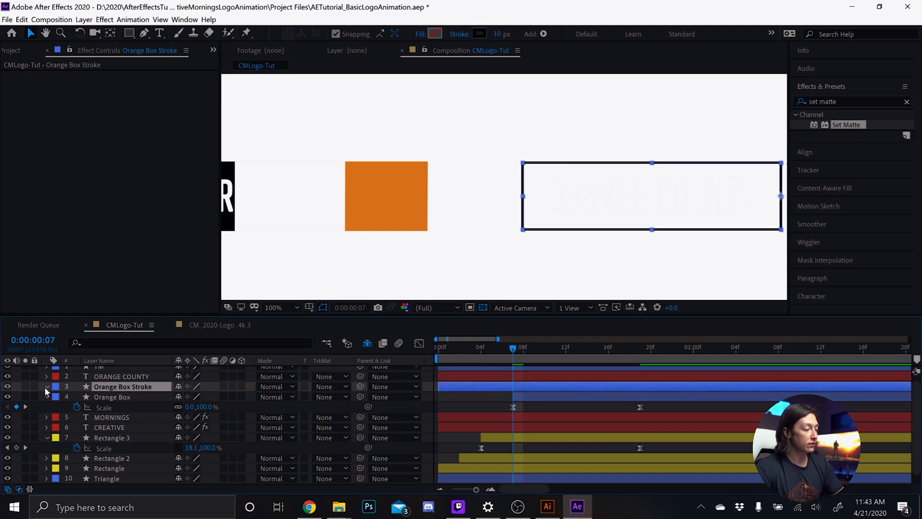
{"action": "left_click", "coordinate": [46, 386]}
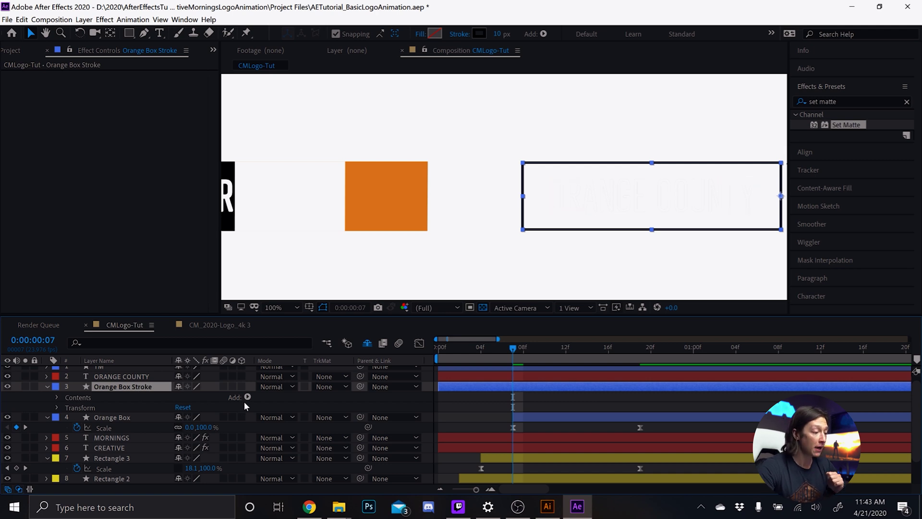
{"action": "left_click", "coordinate": [57, 397]}
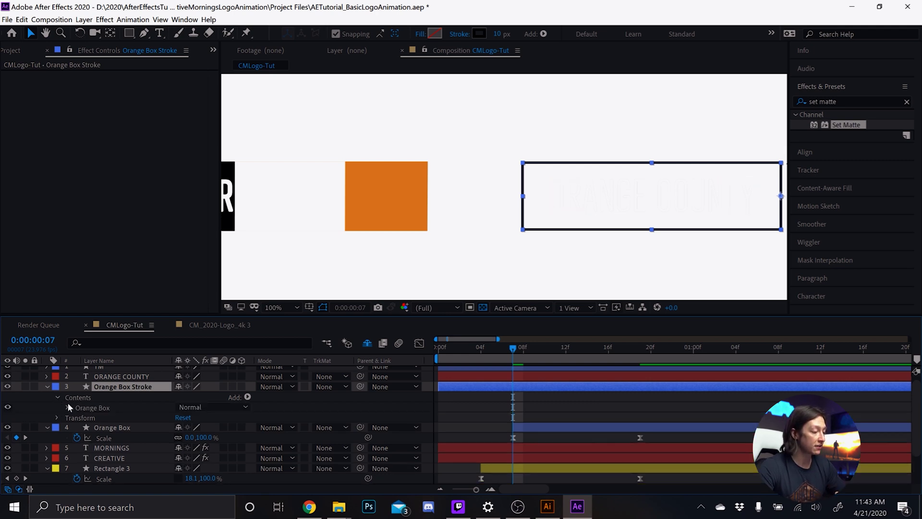
{"action": "left_click", "coordinate": [67, 408]}
{"action": "left_click", "coordinate": [95, 449]}
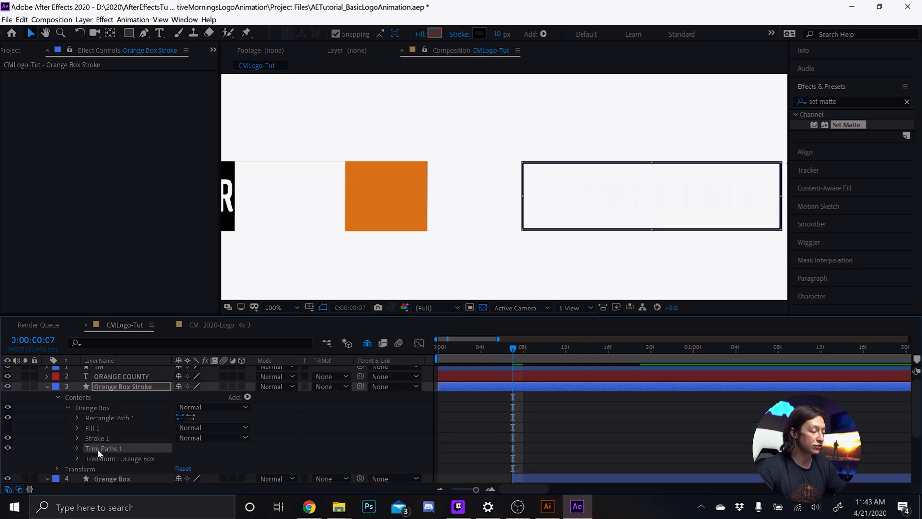
{"action": "left_click", "coordinate": [75, 448]}
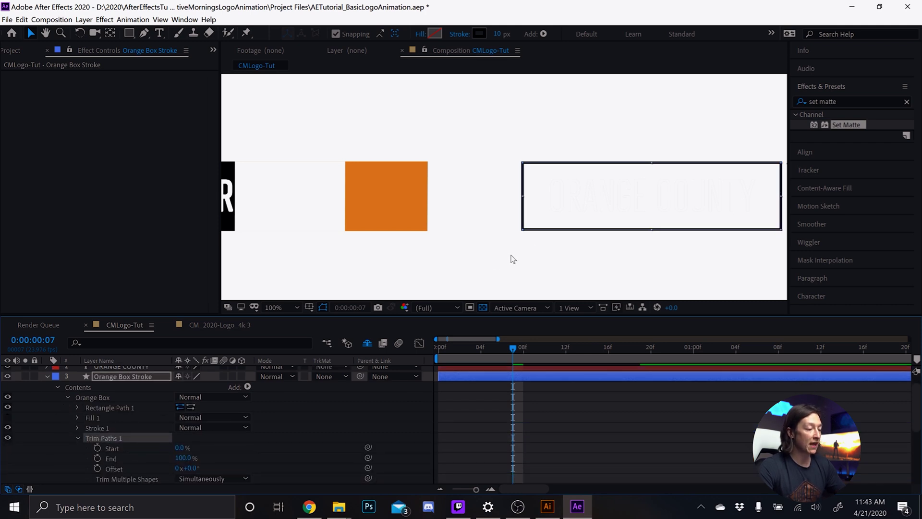
Step: Try reducing the Orange Box Stroke's Trim Paths End to 70%, and undo the change
{"action": "left_click_drag", "start_coordinate": [555, 245], "coordinate": [471, 251]}
{"action": "mouse_move", "coordinate": [181, 458]}
{"action": "left_mouse_down"}
{"action": "mouse_move", "coordinate": [129, 463]}
{"action": "mouse_move", "coordinate": [170, 462]}
{"action": "left_mouse_up"}
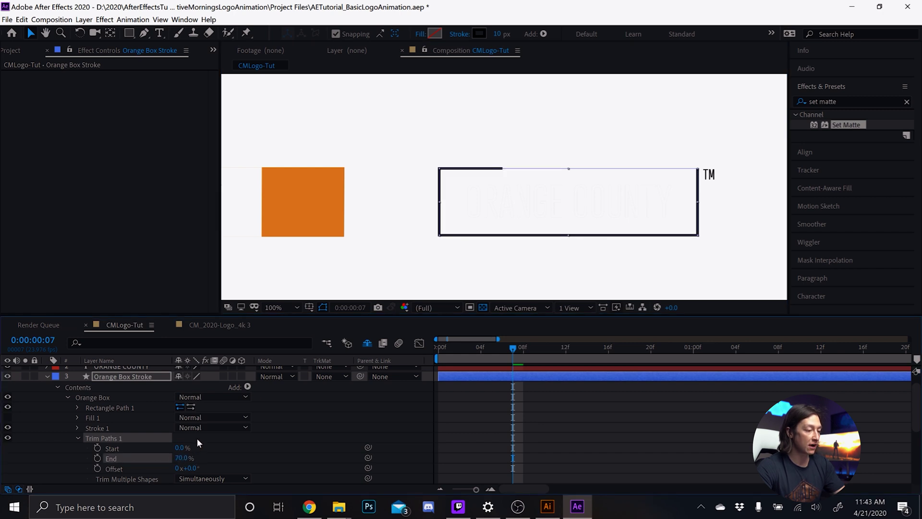
{"action": "key", "text": "ctrl+z"}
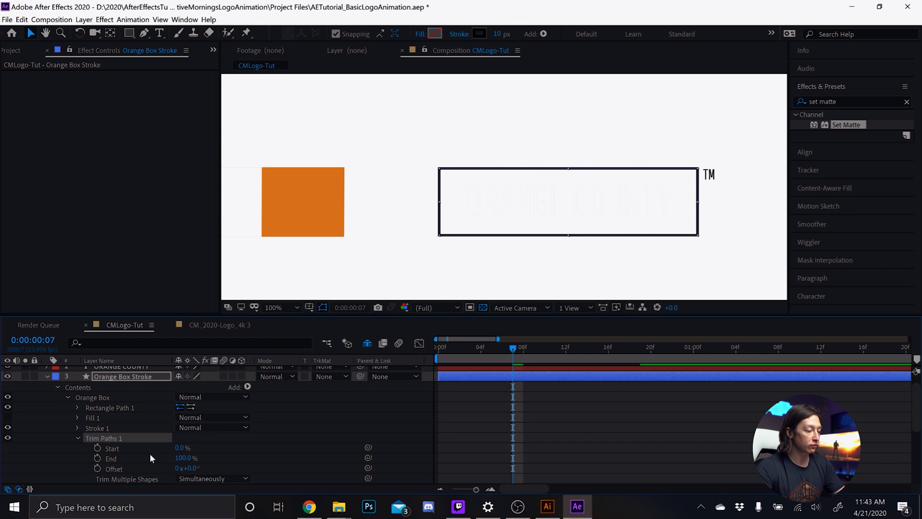
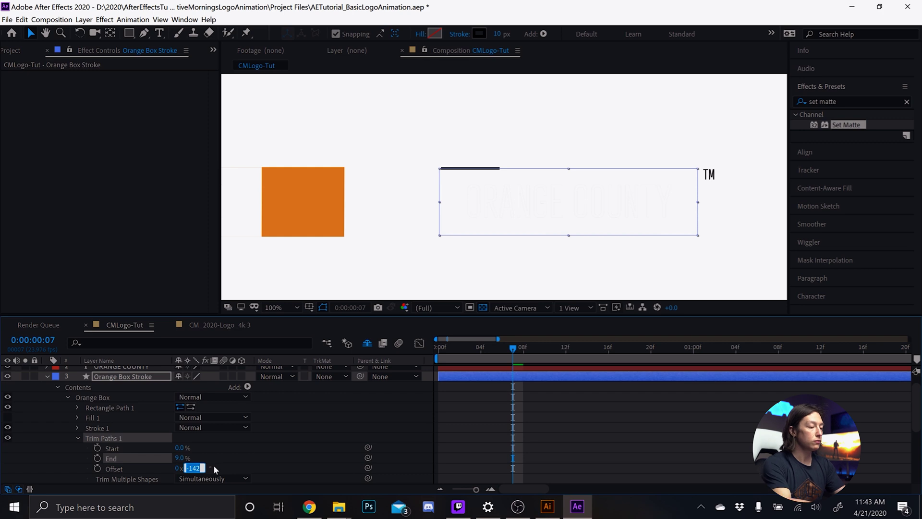
Step: Set the Orange Box Stroke's Trim Paths Offset to -142.7° so the line starts at the box's upper-left corner
{"action": "left_click", "coordinate": [223, 465]}
{"action": "left_click_drag", "start_coordinate": [198, 470], "coordinate": [195, 467]}
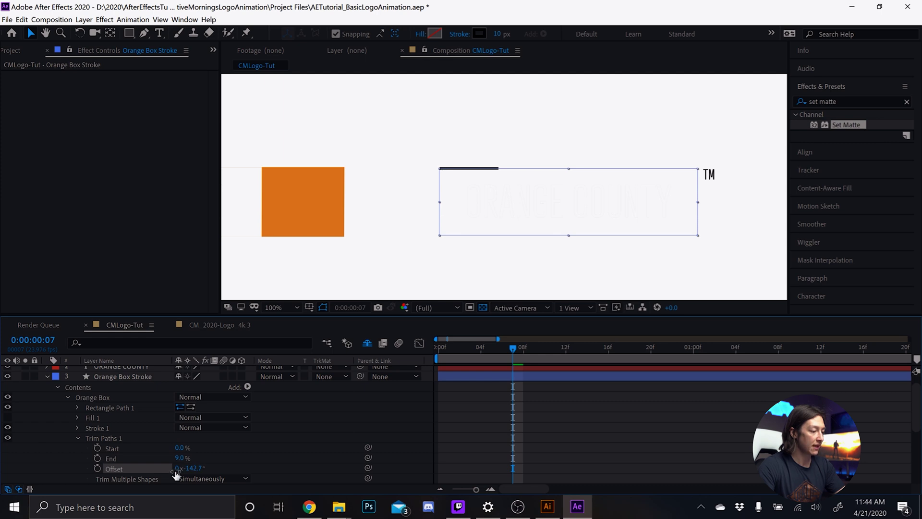
Step: Keyframe the stroke's Trim Paths End at 0% at 0:00:00:07 and trim the layer's start to that frame
{"action": "left_click_drag", "start_coordinate": [179, 458], "coordinate": [157, 460]}
{"action": "left_click", "coordinate": [97, 458]}
{"action": "key", "text": "alt+bracketleft"}
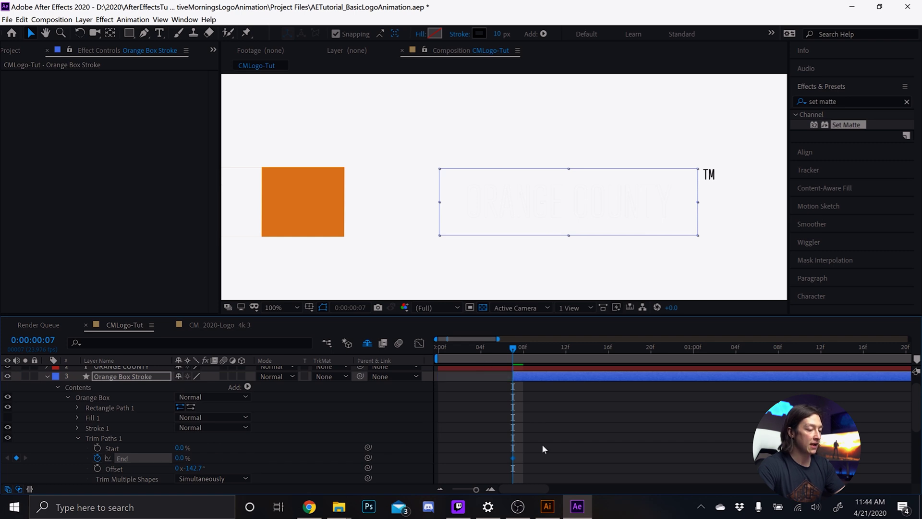
Step: Keyframe the stroke's End at 100% at 0:00:01:03 and apply Easy Ease to both End keyframes
{"action": "key", "text": "shift+Page_Down"}
{"action": "key", "text": "shift+Page_Down"}
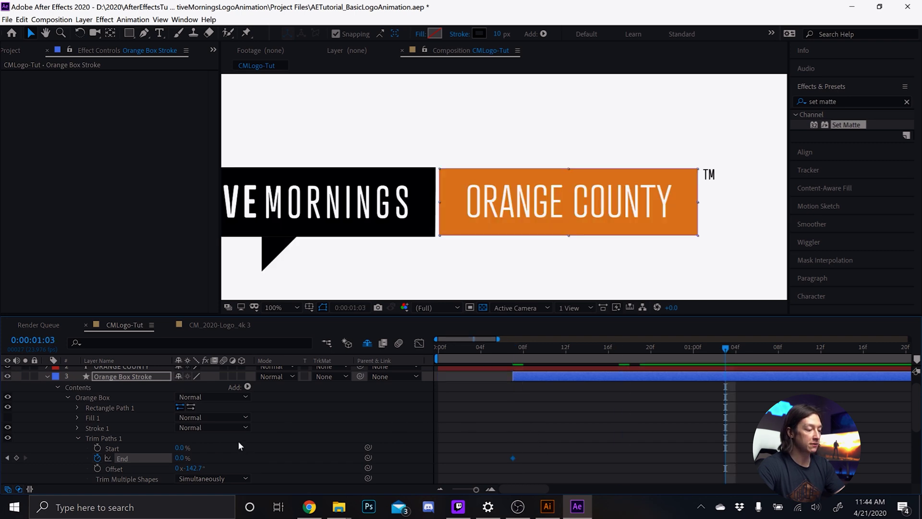
{"action": "left_click_drag", "start_coordinate": [179, 458], "coordinate": [231, 458]}
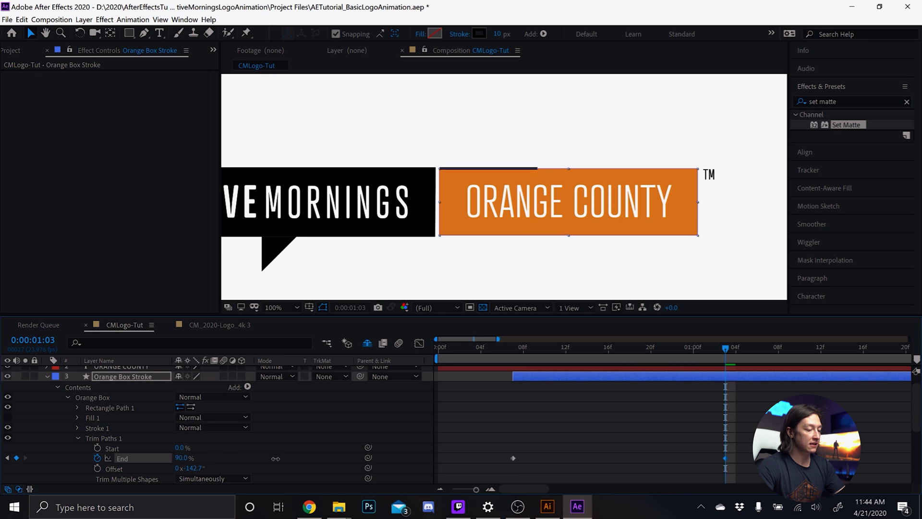
{"action": "left_click_drag", "start_coordinate": [492, 432], "coordinate": [748, 464]}
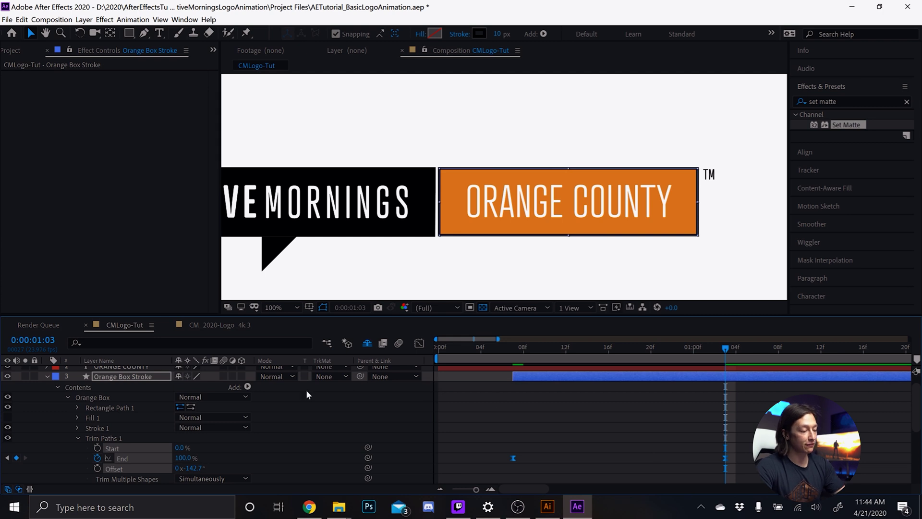
{"action": "key", "text": "u"}
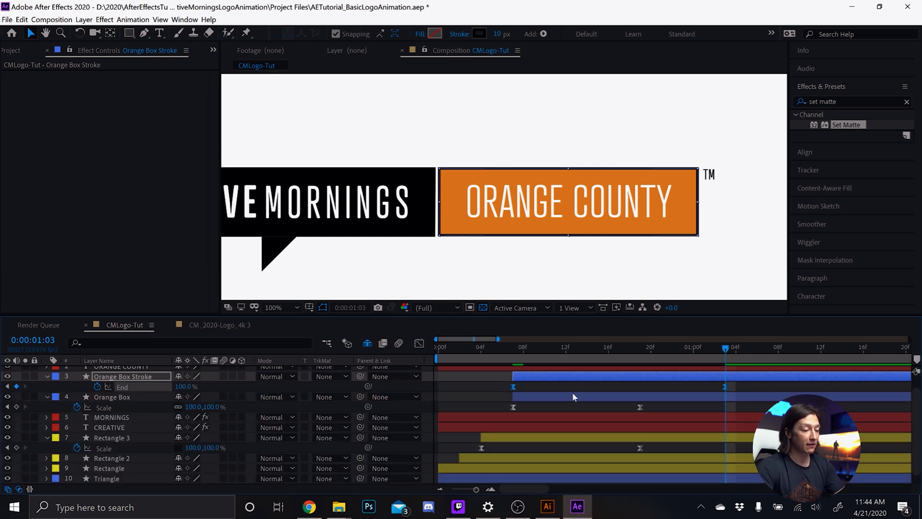
Step: Slide the Orange Box Stroke layer to start at 0:00:00:10 and the ORANGE COUNTY layer to start at 0:00:00:11
{"action": "left_click", "coordinate": [525, 383]}
{"action": "left_click_drag", "start_coordinate": [526, 378], "coordinate": [558, 378]}
{"action": "scroll", "coordinate": [498, 430], "scroll_direction": "up", "scroll_amount": 1}
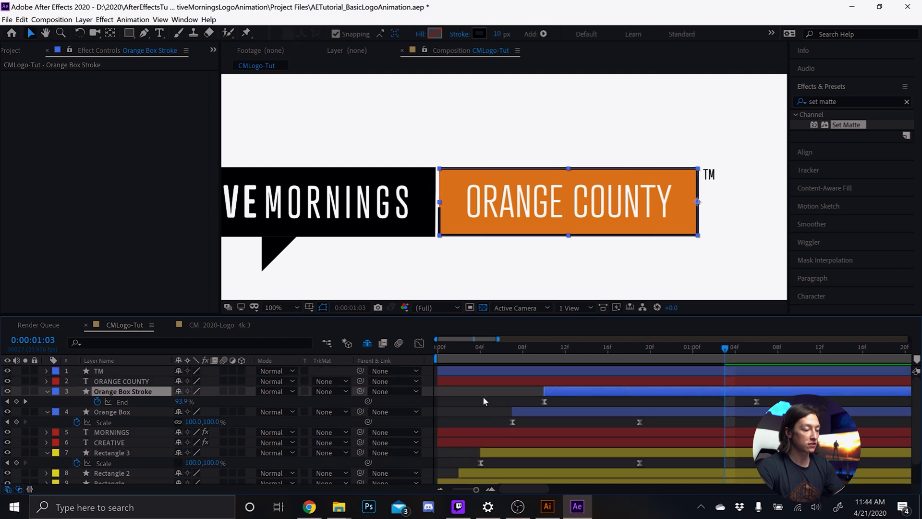
{"action": "left_click", "coordinate": [493, 386]}
{"action": "left_click", "coordinate": [483, 380]}
{"action": "left_click_drag", "start_coordinate": [494, 380], "coordinate": [589, 380]}
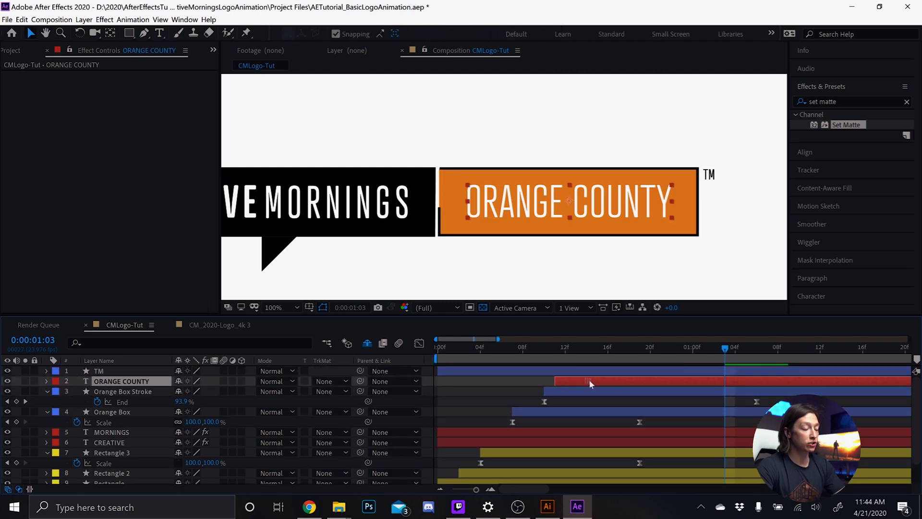
Step: Apply the Set Matte effect to the ORANGE COUNTY text and take its matte from the Orange Box layer
{"action": "left_click", "coordinate": [558, 359]}
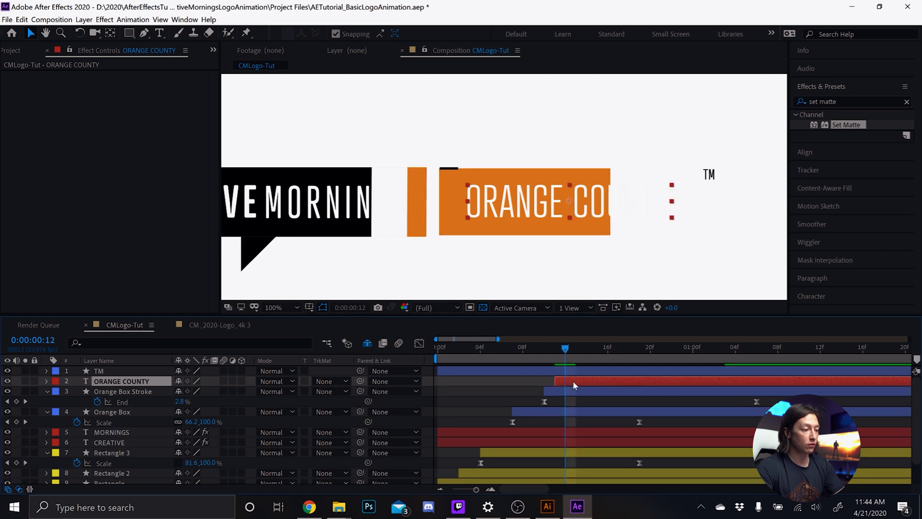
{"action": "left_click", "coordinate": [571, 353]}
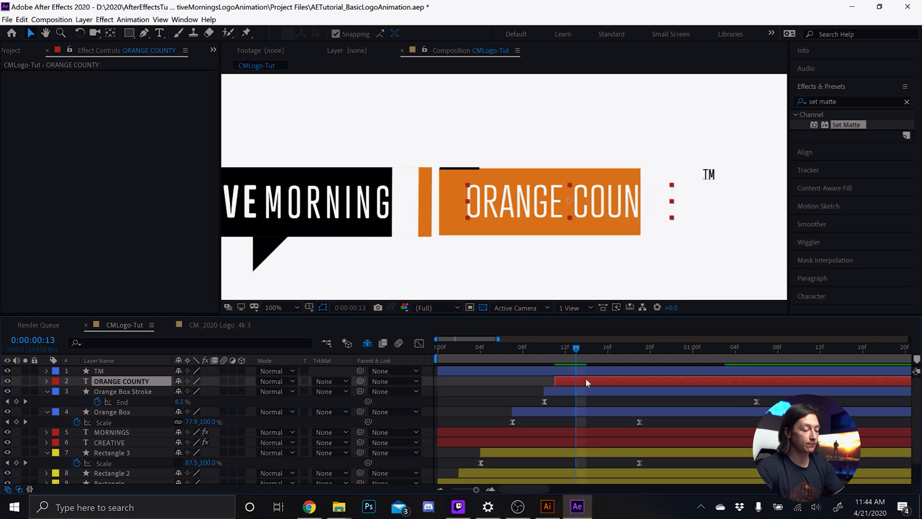
{"action": "key", "text": "ctrl+space"}
{"action": "type", "text": "set"}
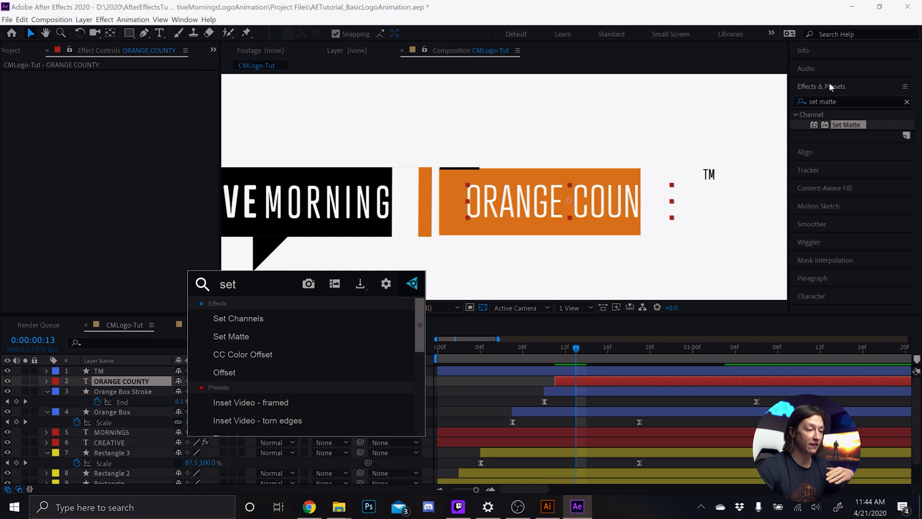
{"action": "left_click", "coordinate": [232, 337]}
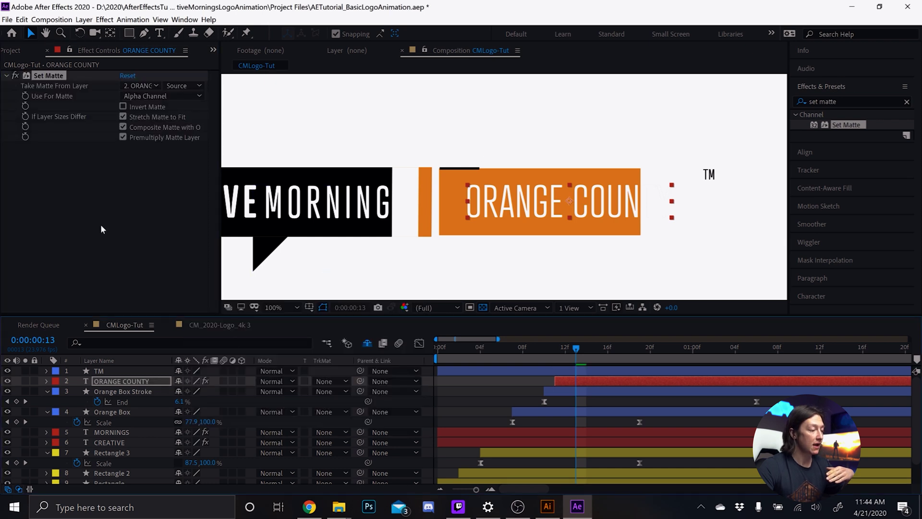
{"action": "left_click", "coordinate": [141, 86]}
{"action": "left_click", "coordinate": [158, 144]}
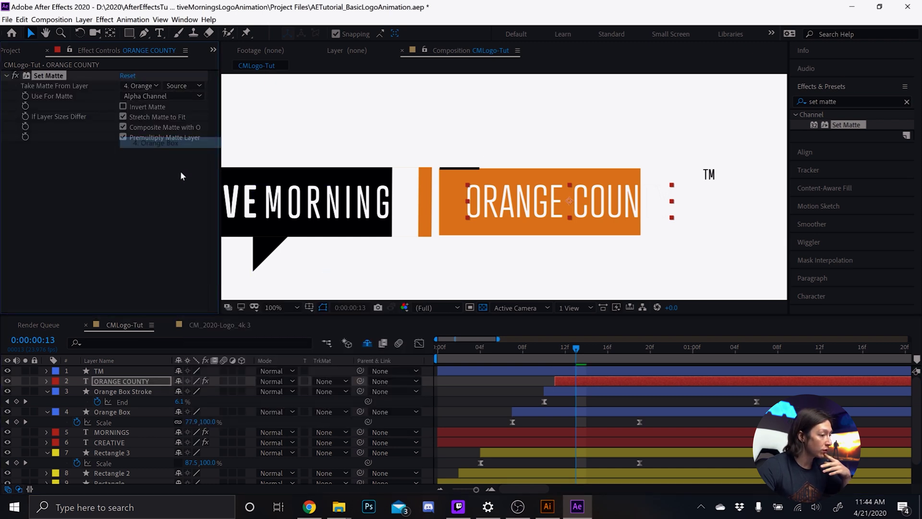
Step: Extend the ORANGE COUNTY layer's start back to 0:00:00:07 and scrub through the text reveal
{"action": "left_click_drag", "start_coordinate": [549, 358], "coordinate": [512, 360]}
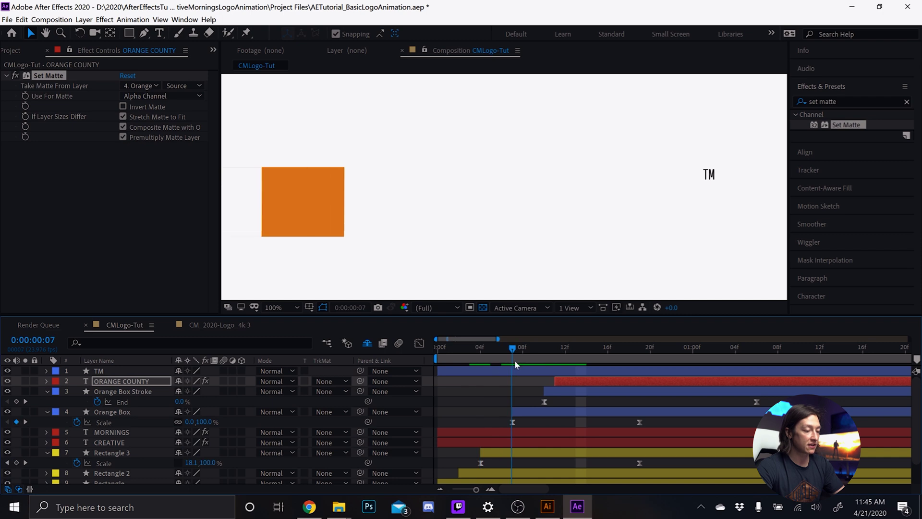
{"action": "key", "text": "alt+bracketleft"}
{"action": "mouse_move", "coordinate": [513, 365]}
{"action": "left_mouse_down"}
{"action": "mouse_move", "coordinate": [662, 372]}
{"action": "mouse_move", "coordinate": [581, 367]}
{"action": "mouse_move", "coordinate": [603, 371]}
{"action": "mouse_move", "coordinate": [632, 373]}
{"action": "mouse_move", "coordinate": [560, 355]}
{"action": "left_mouse_up"}
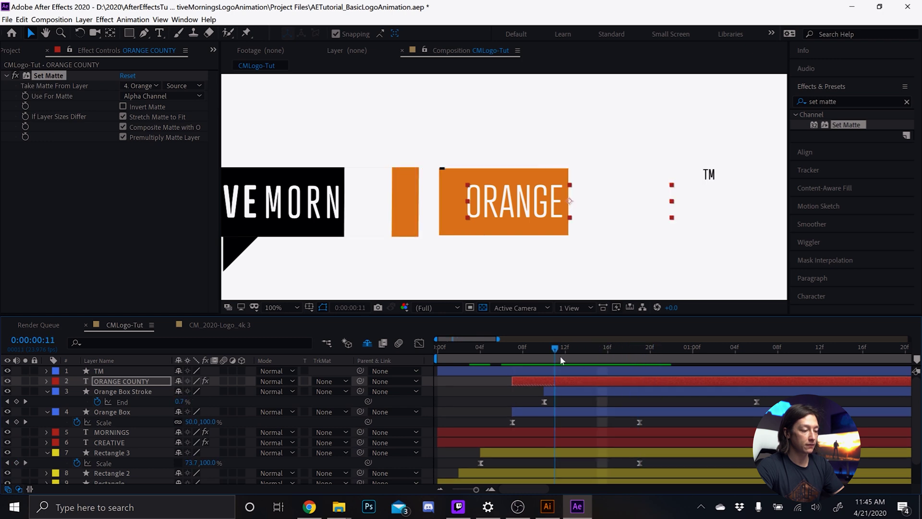
Step: Shift the Orange Box, Orange Box Stroke and ORANGE COUNTY layers together four frames later, with the box starting at 0:00:00:11
{"action": "left_click", "coordinate": [548, 411]}
{"action": "left_click", "coordinate": [569, 391], "text": "ctrl"}
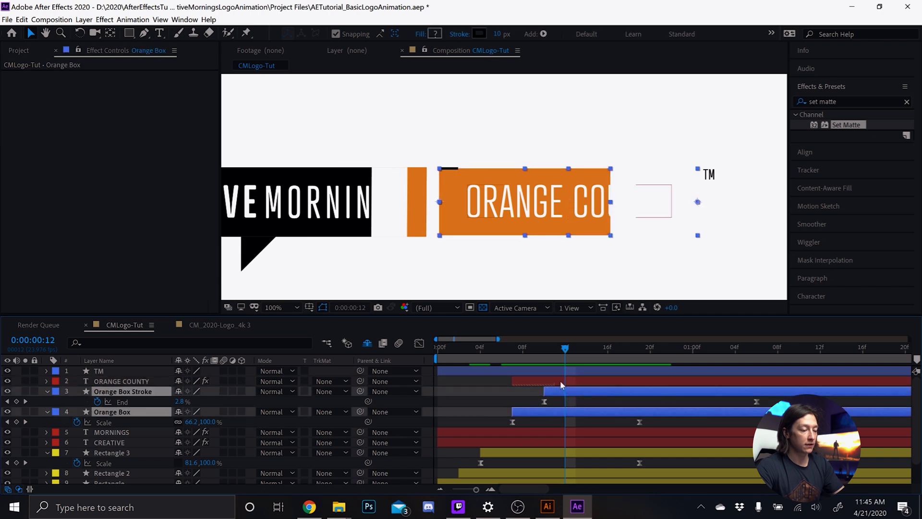
{"action": "left_click", "coordinate": [566, 380], "text": "ctrl"}
{"action": "left_click_drag", "start_coordinate": [558, 410], "coordinate": [584, 412]}
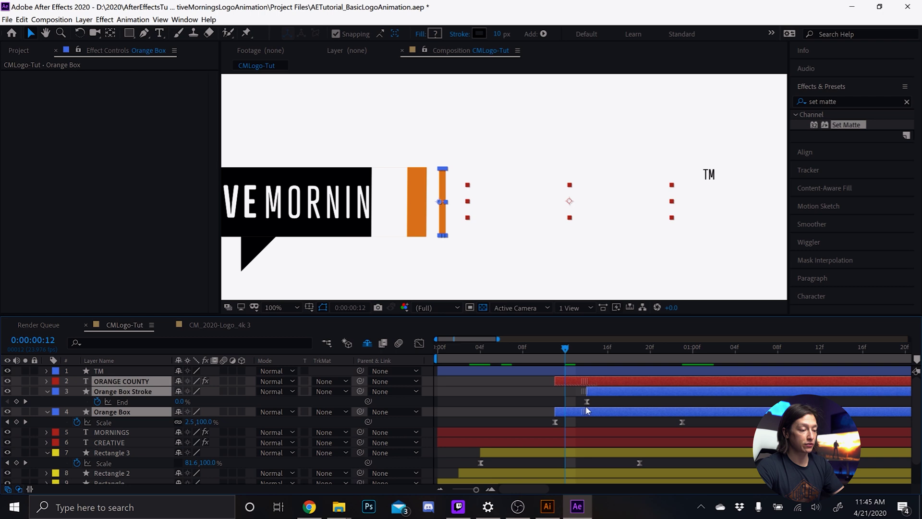
{"action": "left_click", "coordinate": [648, 401]}
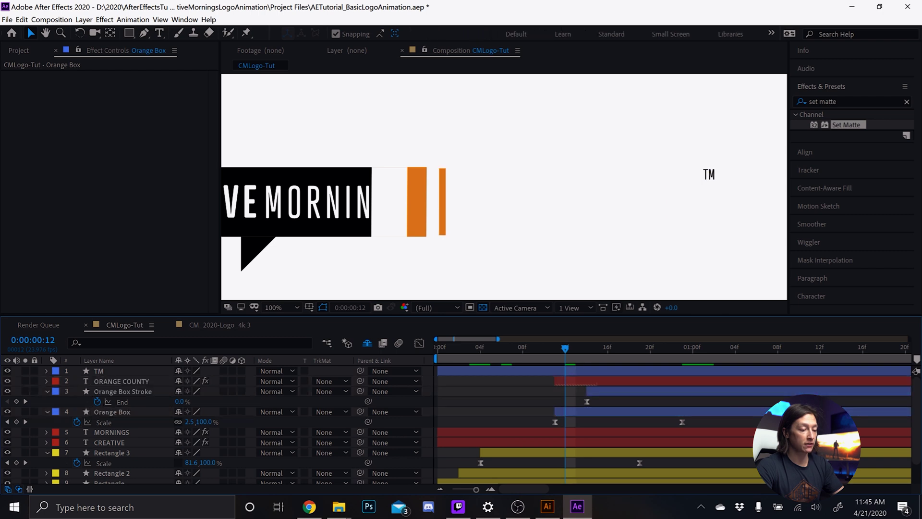
Step: Move the stroke's last End keyframe to 0:00:01:06 and preview the animation with the whole composition fitted in view
{"action": "left_click", "coordinate": [757, 401]}
{"action": "left_click", "coordinate": [608, 361]}
{"action": "key", "text": "space"}
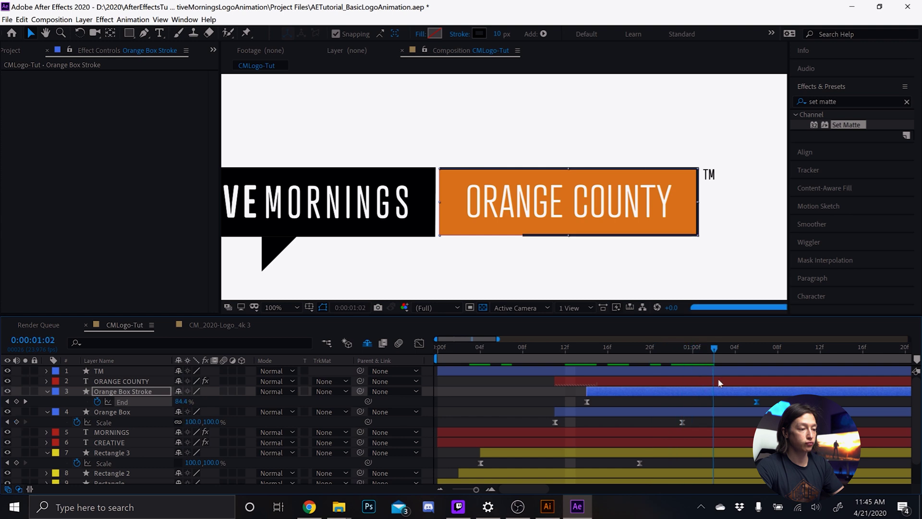
{"action": "left_click", "coordinate": [281, 307]}
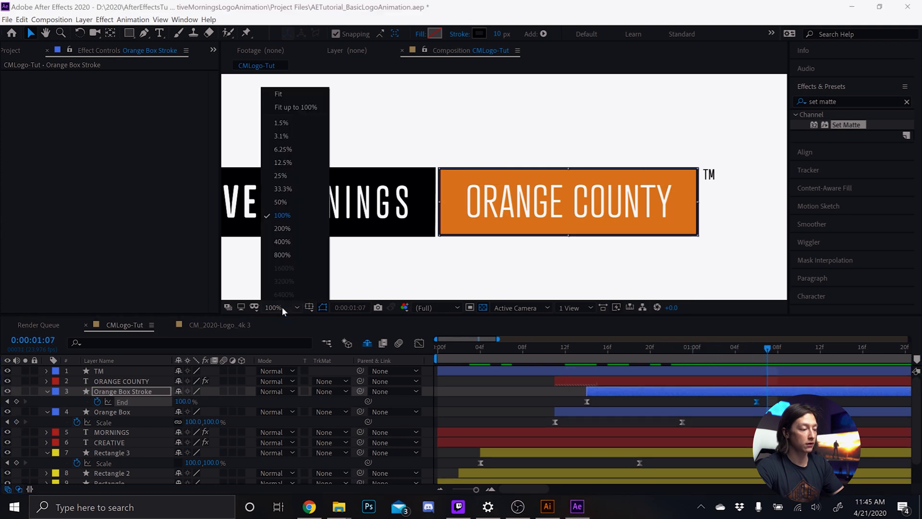
{"action": "left_click", "coordinate": [298, 109]}
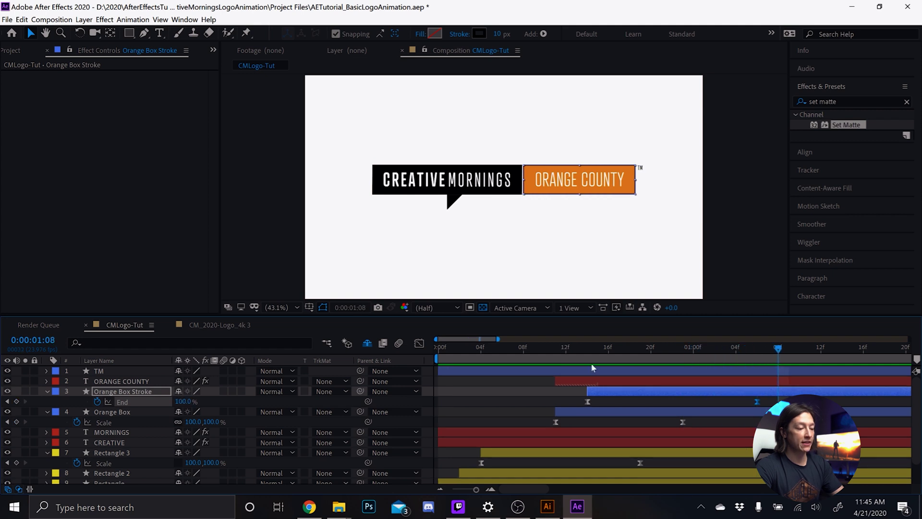
Step: Reveal the TM layer's Position property and trim the layer's start to 0:00:00:21
{"action": "left_click", "coordinate": [524, 368]}
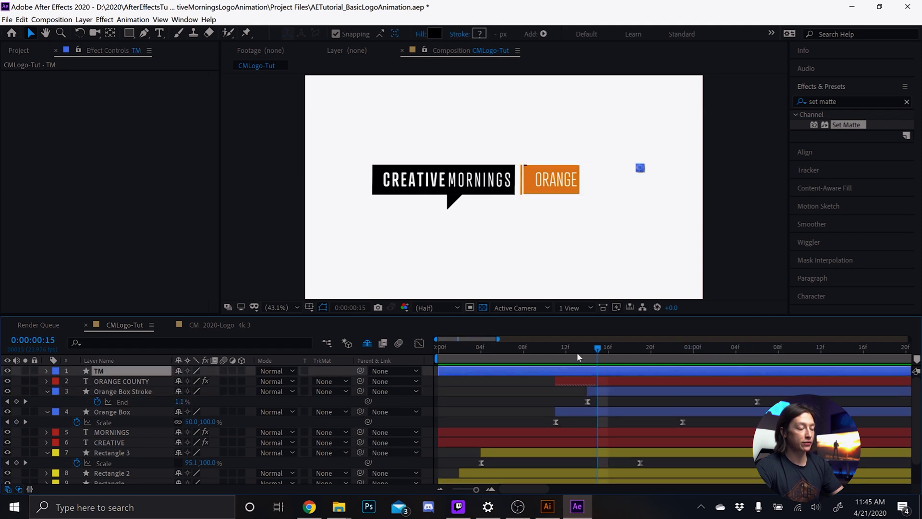
{"action": "left_click_drag", "start_coordinate": [583, 353], "coordinate": [675, 365]}
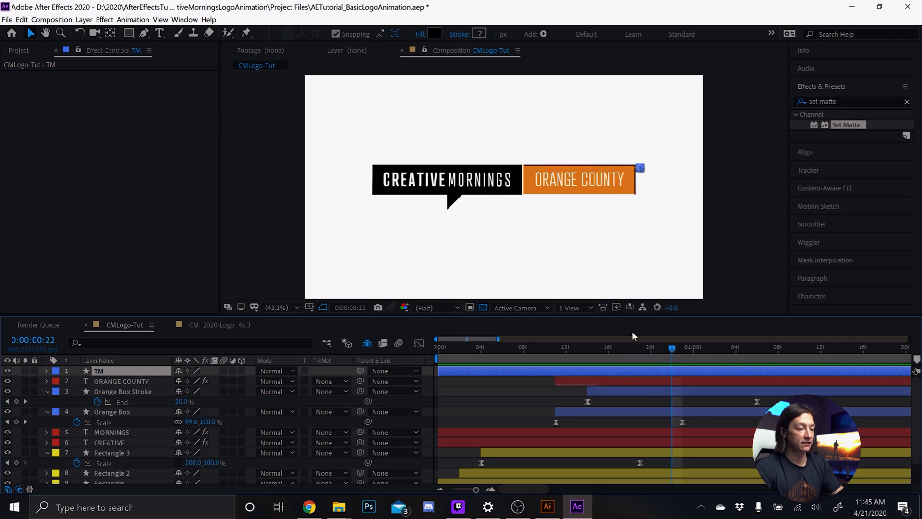
{"action": "scroll", "coordinate": [634, 162], "scroll_direction": "up", "scroll_amount": 3}
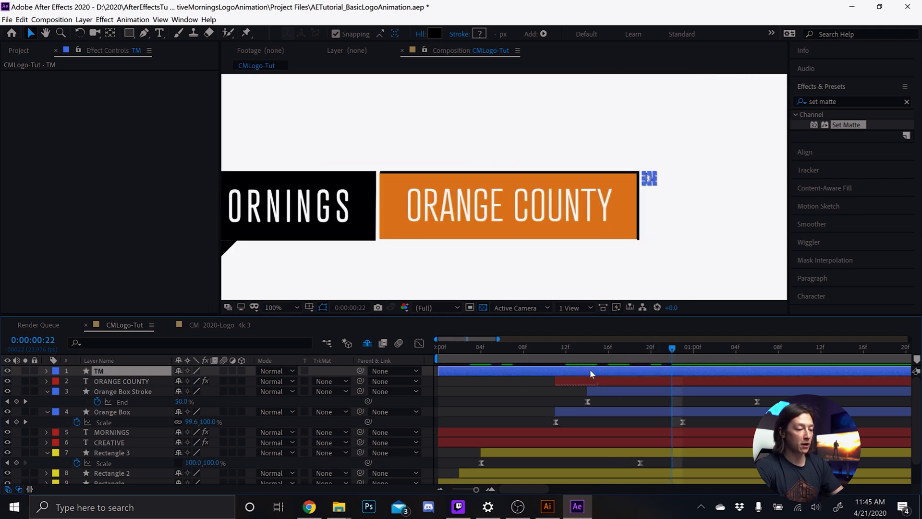
{"action": "key", "text": "y"}
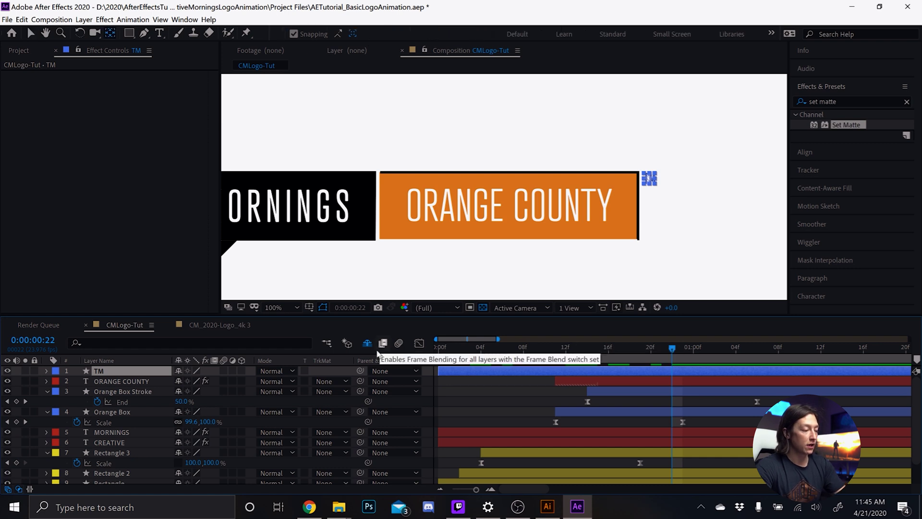
{"action": "key", "text": "alt+shift+p"}
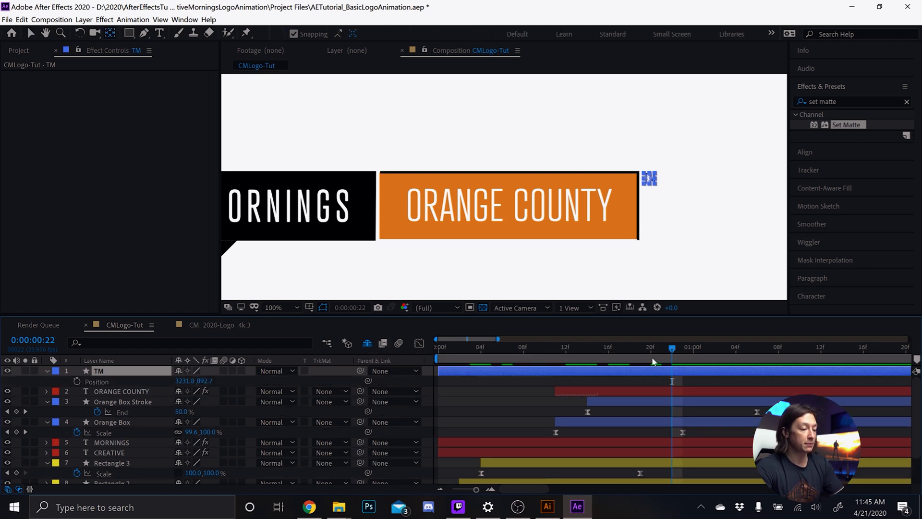
{"action": "left_click_drag", "start_coordinate": [645, 357], "coordinate": [665, 352]}
{"action": "key", "text": "alt+bracketleft"}
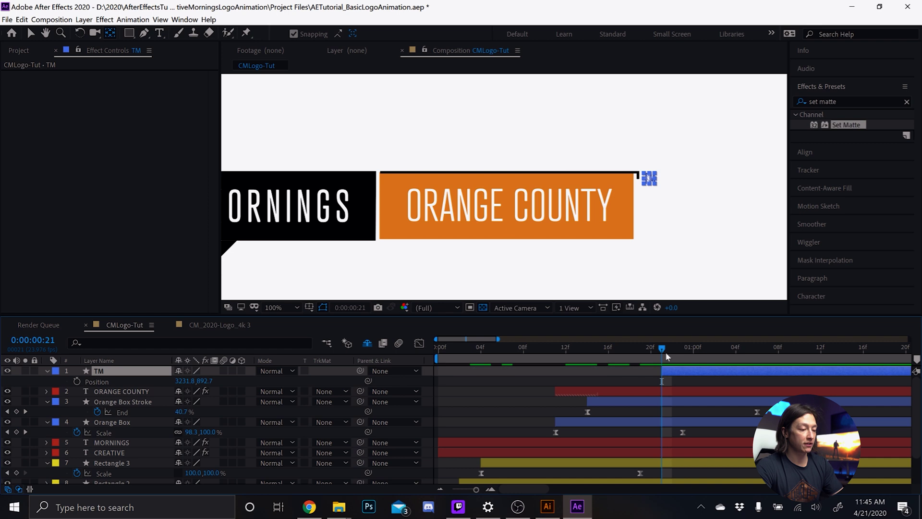
Step: Keyframe the TM layer's Position, separate its dimensions, and animate X Position from 3027.8 at 0:00:00:21 to its original value at 0:00:01:03
{"action": "left_click", "coordinate": [98, 382]}
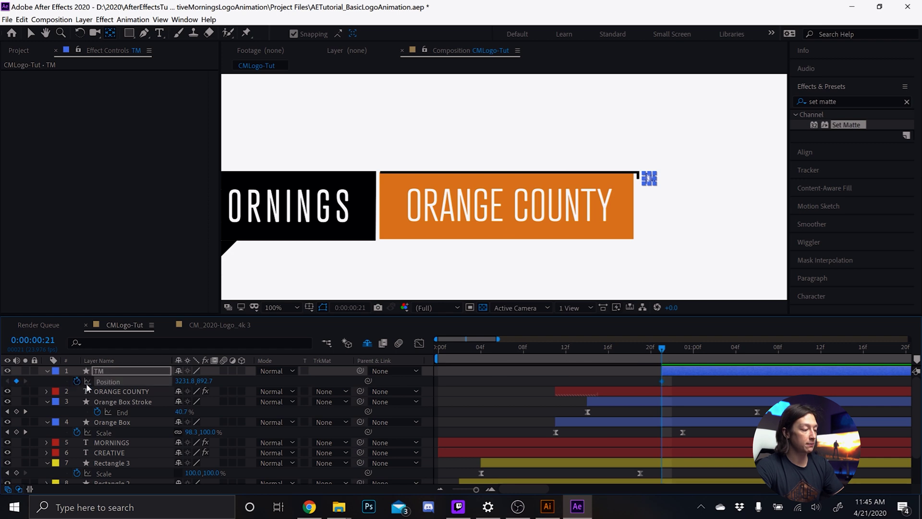
{"action": "right_click", "coordinate": [107, 382]}
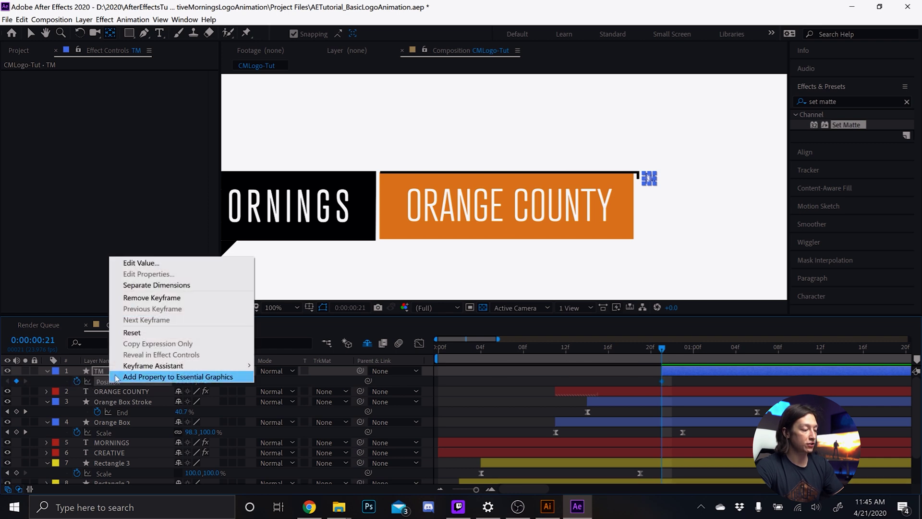
{"action": "left_click", "coordinate": [144, 285]}
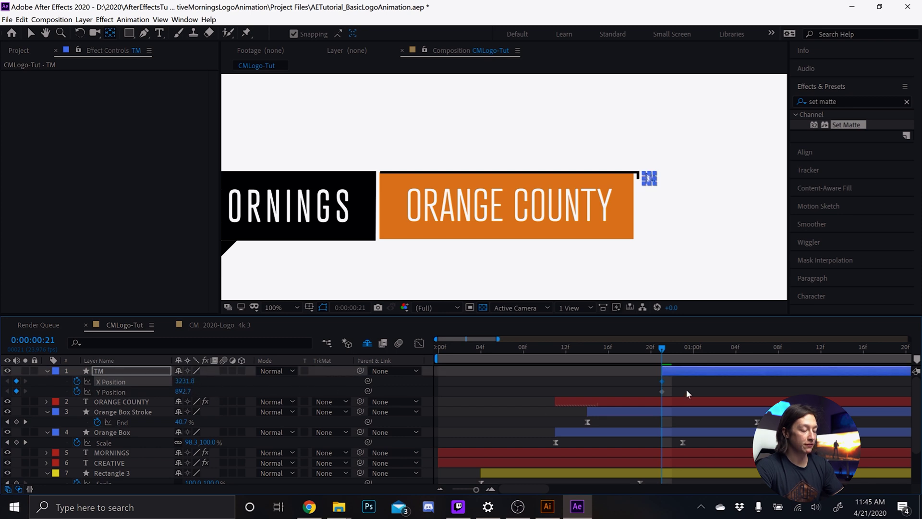
{"action": "left_click_drag", "start_coordinate": [662, 381], "coordinate": [727, 387]}
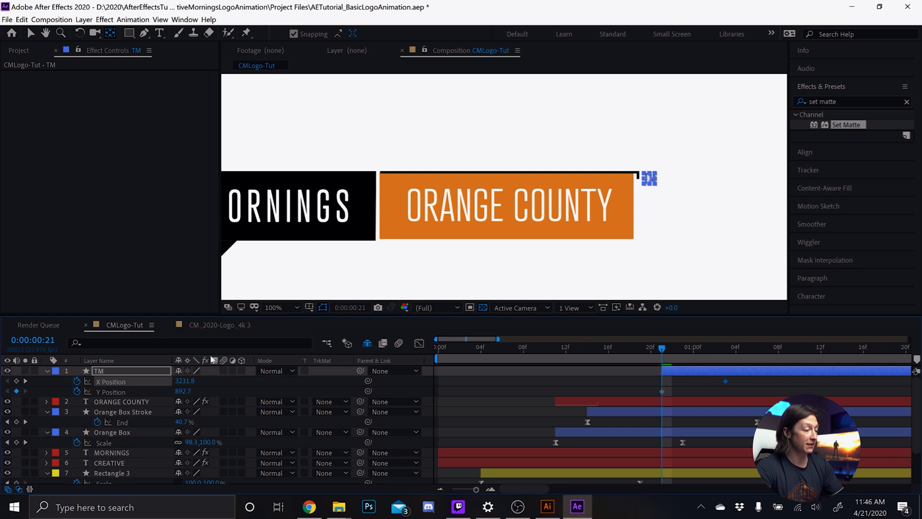
{"action": "left_click_drag", "start_coordinate": [185, 381], "coordinate": [175, 382]}
Step: Move the TM layer directly below the Orange Box layer in the stacking order
{"action": "left_click_drag", "start_coordinate": [105, 372], "coordinate": [116, 434]}
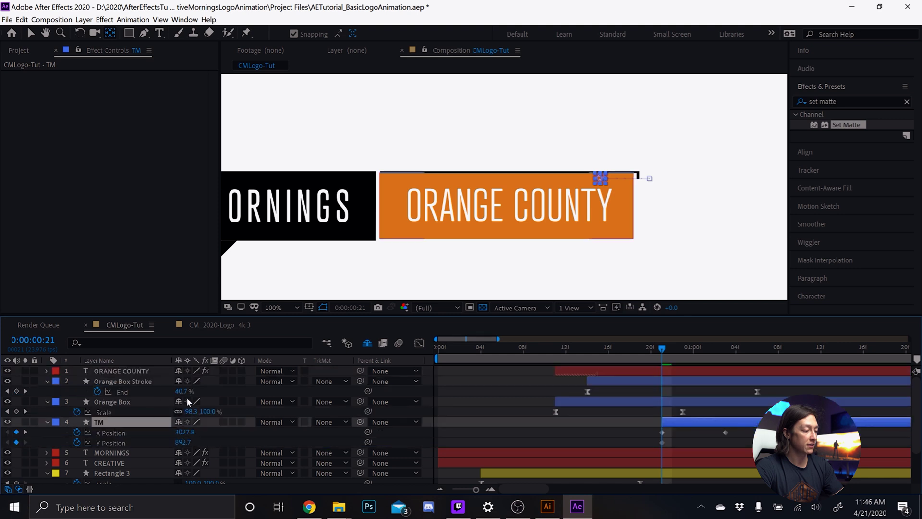
{"action": "left_click", "coordinate": [634, 384]}
{"action": "left_click", "coordinate": [122, 422]}
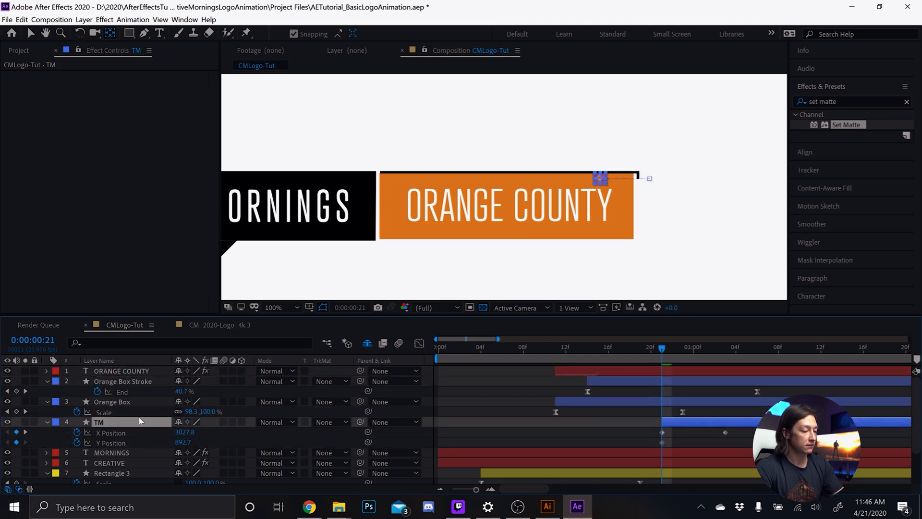
Step: Apply Easy Ease to both TM X Position keyframes and lengthen the last keyframe's incoming handle in the graph for a softer landing
{"action": "left_click_drag", "start_coordinate": [649, 431], "coordinate": [746, 435]}
{"action": "key", "text": "F9"}
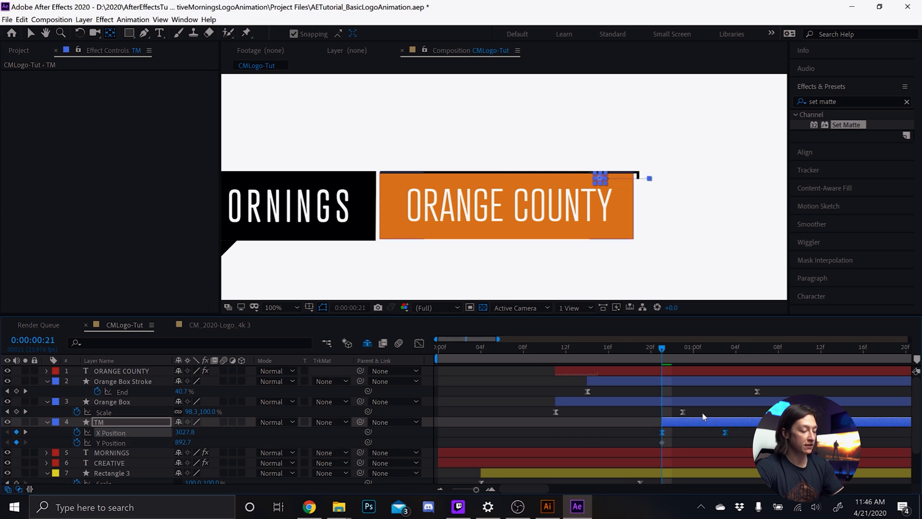
{"action": "key", "text": "shift+F3"}
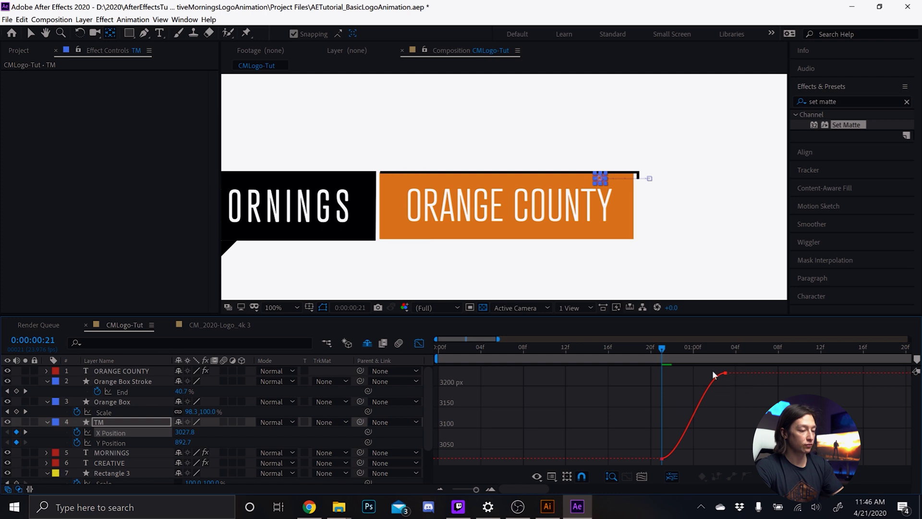
{"action": "left_click_drag", "start_coordinate": [714, 383], "coordinate": [683, 356]}
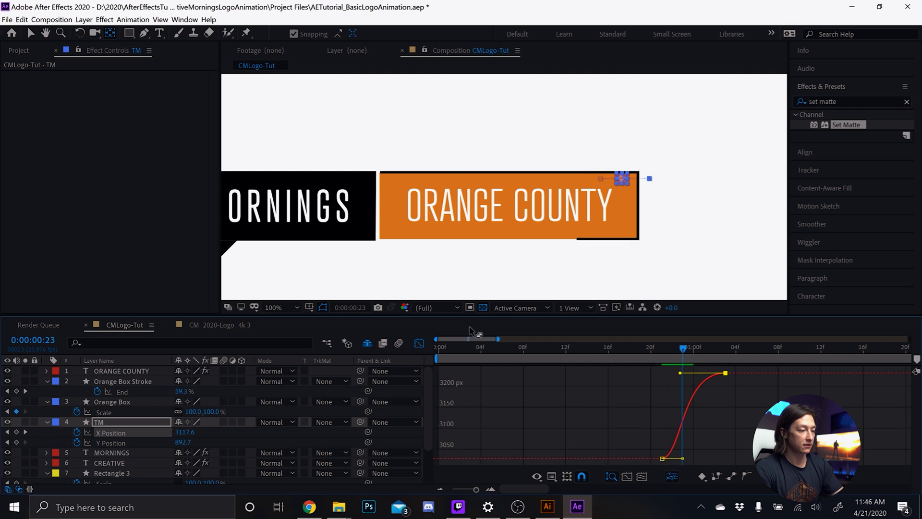
Step: Fit the whole composition in view and preview the logo animation from the start, including the TM mark's slide-out
{"action": "left_click", "coordinate": [277, 306]}
{"action": "left_click", "coordinate": [293, 90]}
{"action": "key", "text": "space"}
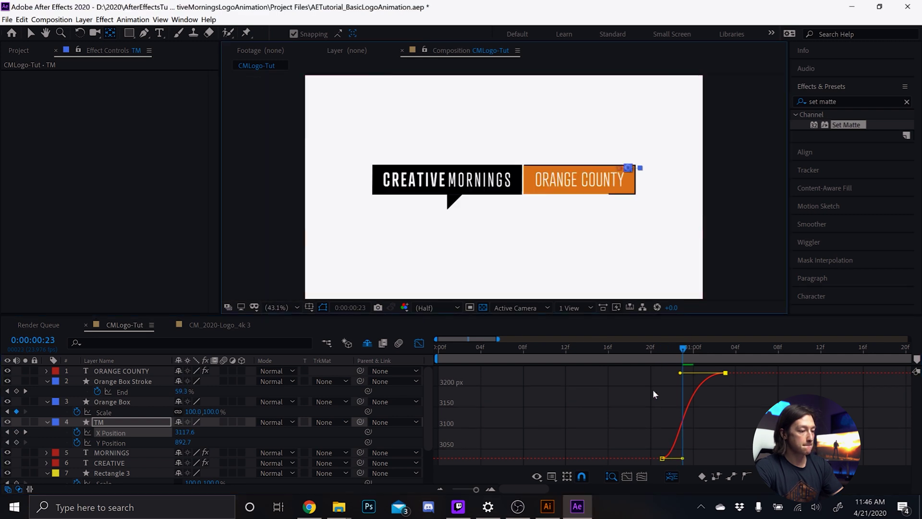
{"action": "left_click_drag", "start_coordinate": [631, 361], "coordinate": [437, 381]}
{"action": "key", "text": "space"}
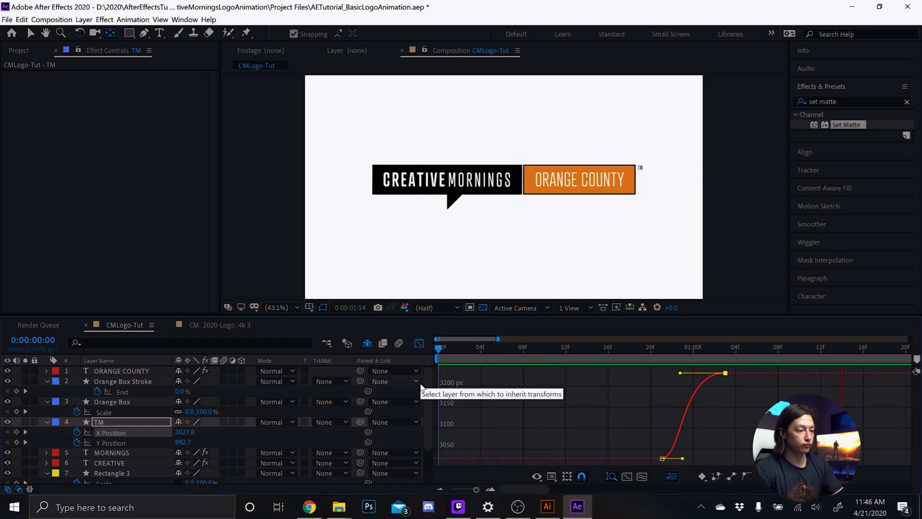
{"action": "left_click_drag", "start_coordinate": [655, 359], "coordinate": [765, 383]}
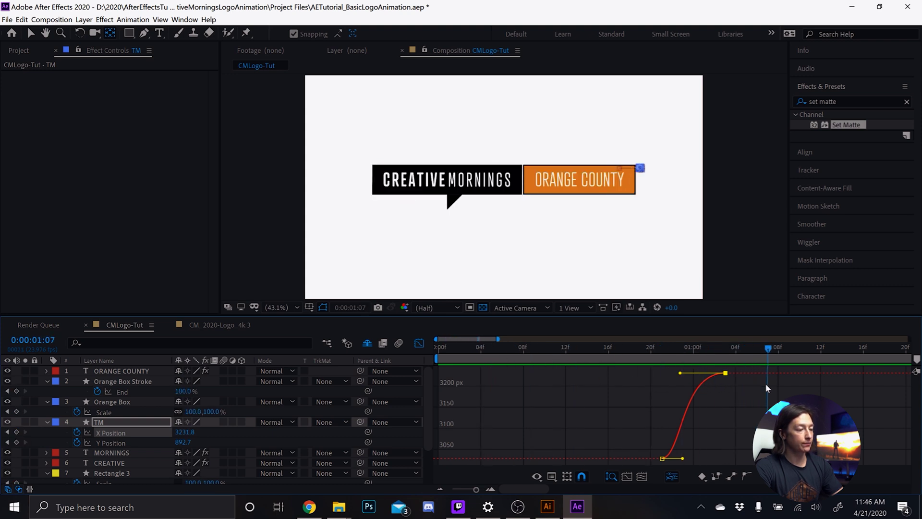
{"action": "left_click", "coordinate": [283, 307]}
{"action": "left_click", "coordinate": [277, 96]}
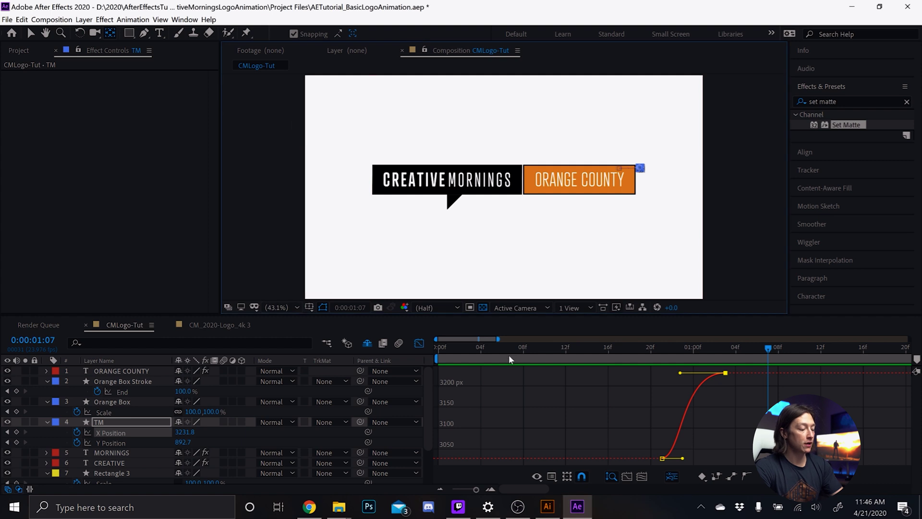
Step: Close the graph editor, collapse the revealed properties of all layers, and clear the layer selection
{"action": "key", "text": "shift+F3"}
{"action": "left_click_drag", "start_coordinate": [567, 353], "coordinate": [486, 348]}
{"action": "key", "text": "ctrl+a"}
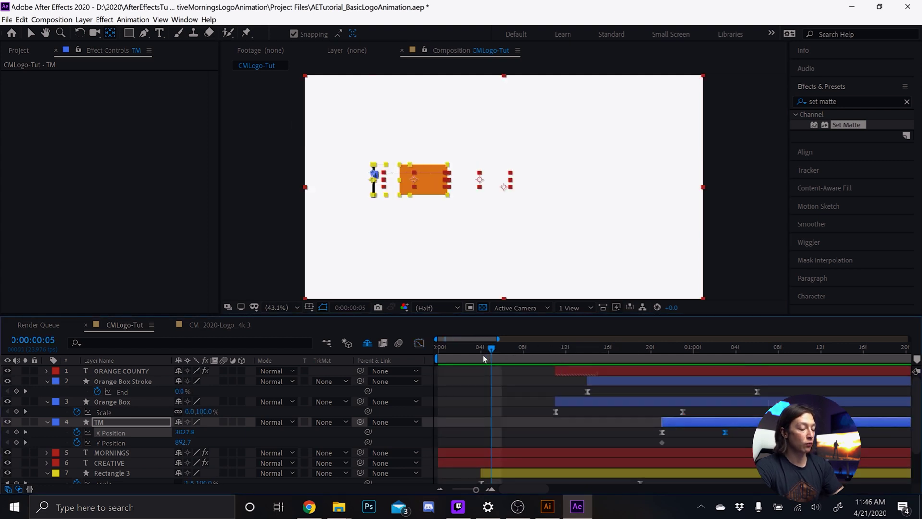
{"action": "key", "text": "u"}
{"action": "key", "text": "u"}
{"action": "key", "text": "u"}
{"action": "key", "text": "u"}
{"action": "key", "text": "F2"}
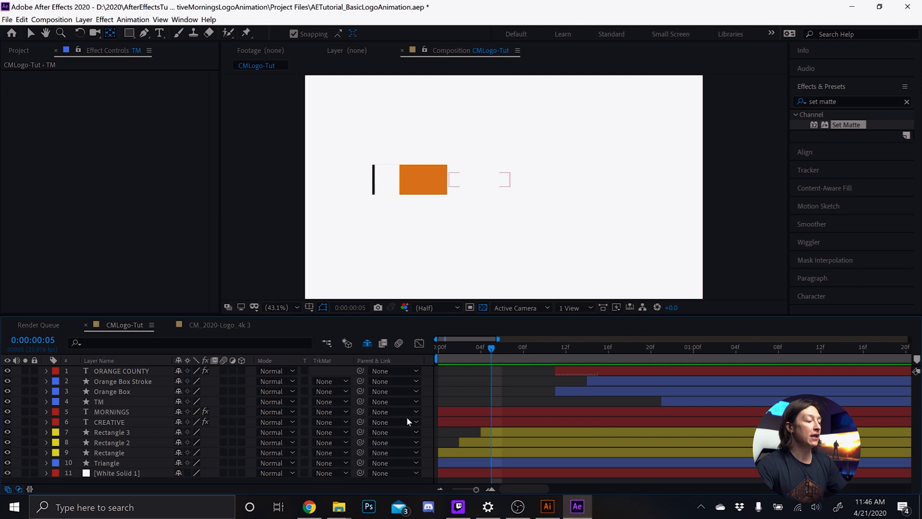
Step: Add a Position text animator to the CREATIVE layer, set it to 200.0, 0.0, and trim the layer's start to 0:00:00:08
{"action": "left_click", "coordinate": [114, 414]}
{"action": "left_click", "coordinate": [112, 421]}
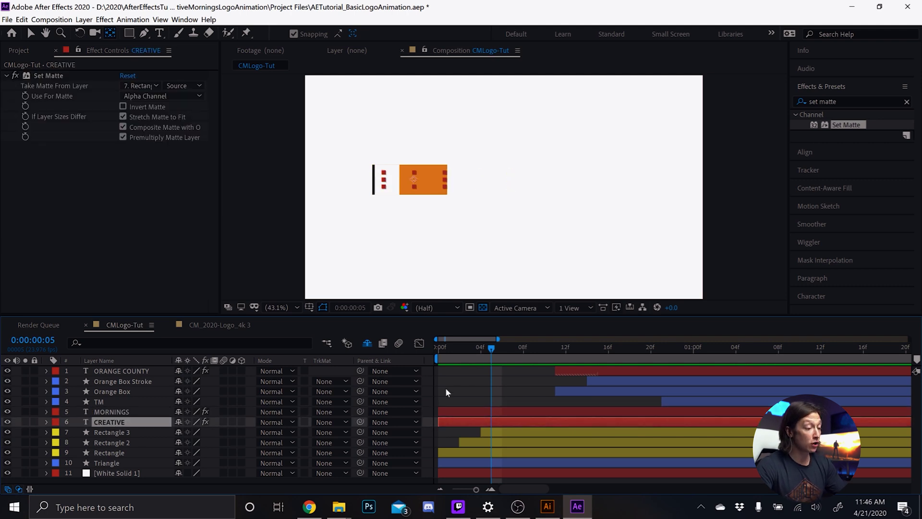
{"action": "left_click", "coordinate": [482, 353]}
{"action": "left_click_drag", "start_coordinate": [482, 355], "coordinate": [566, 356]}
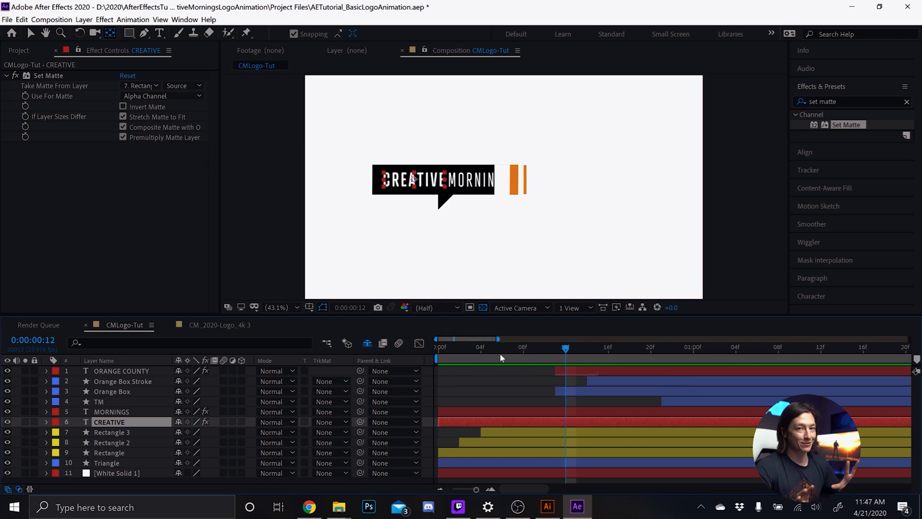
{"action": "left_click", "coordinate": [46, 422]}
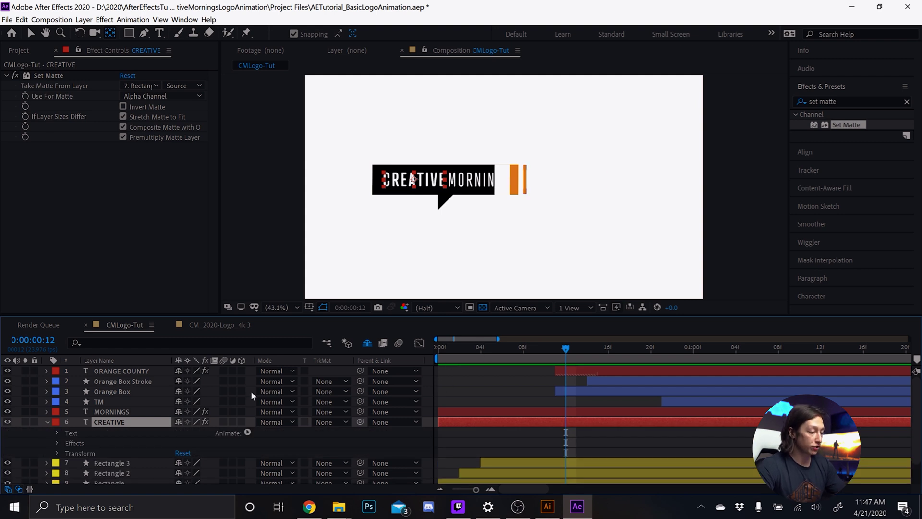
{"action": "left_click_drag", "start_coordinate": [451, 356], "coordinate": [518, 367]}
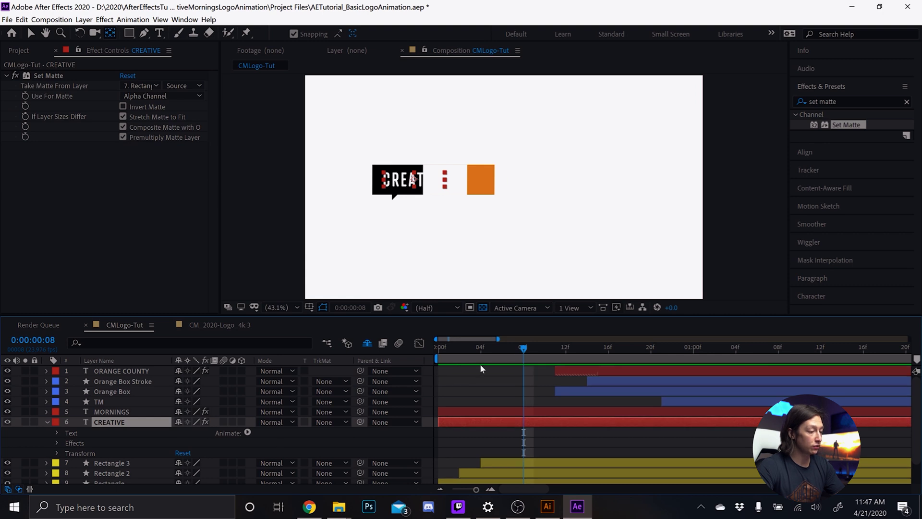
{"action": "mouse_move", "coordinate": [517, 353]}
{"action": "left_mouse_down"}
{"action": "mouse_move", "coordinate": [532, 353]}
{"action": "mouse_move", "coordinate": [527, 360]}
{"action": "left_mouse_up"}
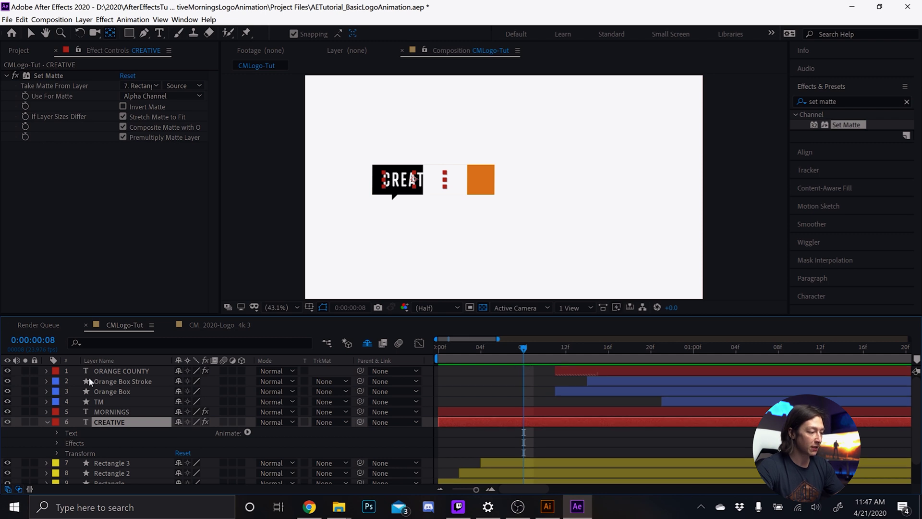
{"action": "left_click", "coordinate": [248, 432]}
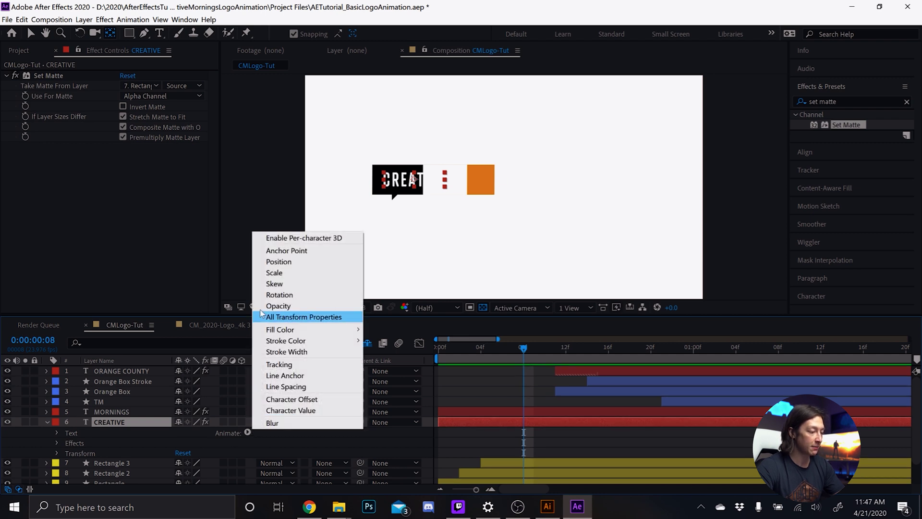
{"action": "left_click", "coordinate": [288, 261]}
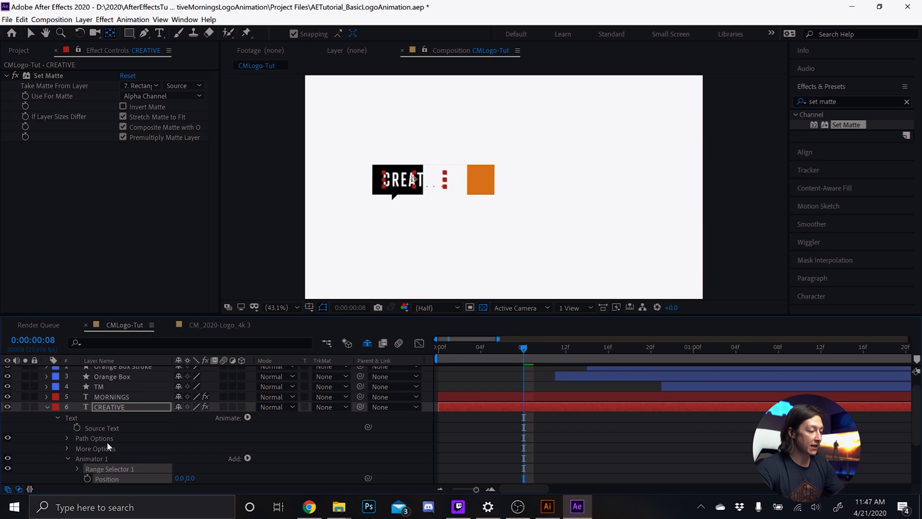
{"action": "scroll", "coordinate": [154, 462], "scroll_direction": "down", "scroll_amount": 1}
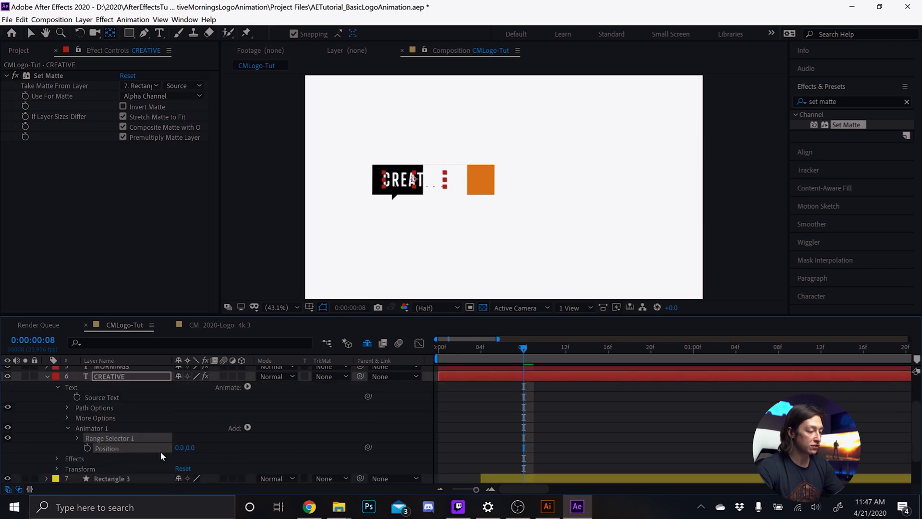
{"action": "left_click_drag", "start_coordinate": [185, 448], "coordinate": [237, 469]}
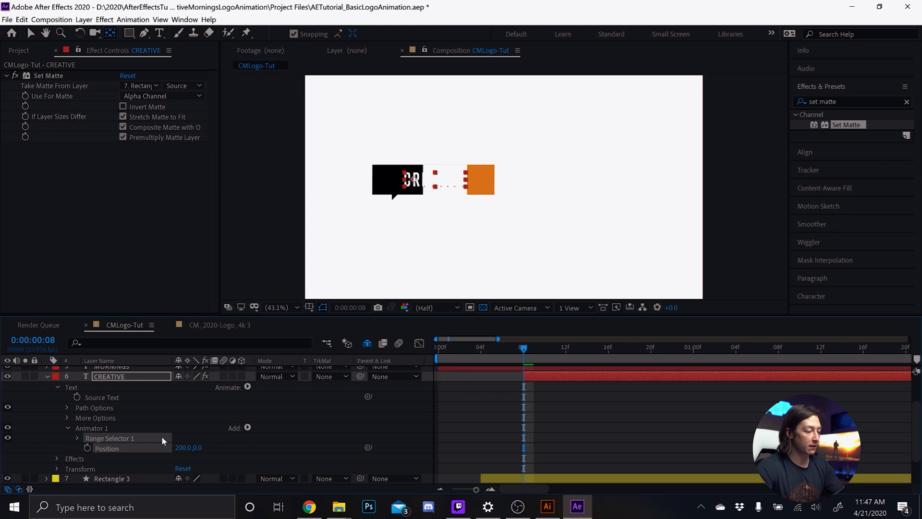
Step: Animate the CREATIVE Range Selector's Offset from -100% at 0:00:00:08 to 100% at 0:00:01:04
{"action": "left_click", "coordinate": [77, 439]}
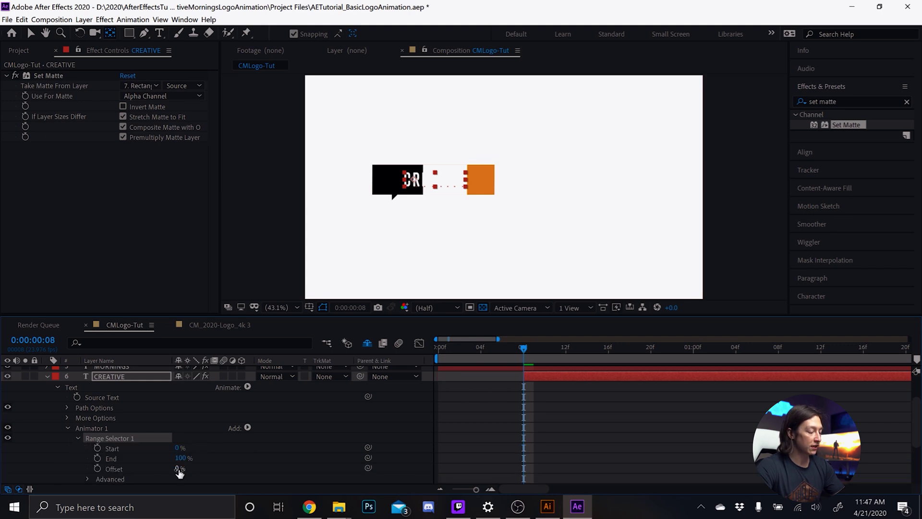
{"action": "left_click_drag", "start_coordinate": [176, 468], "coordinate": [72, 465]}
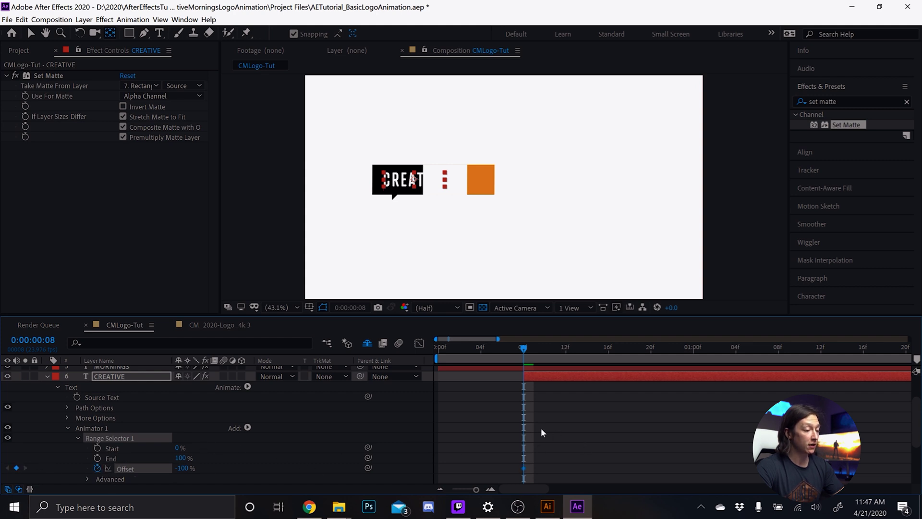
{"action": "key", "text": "shift+Page_Down"}
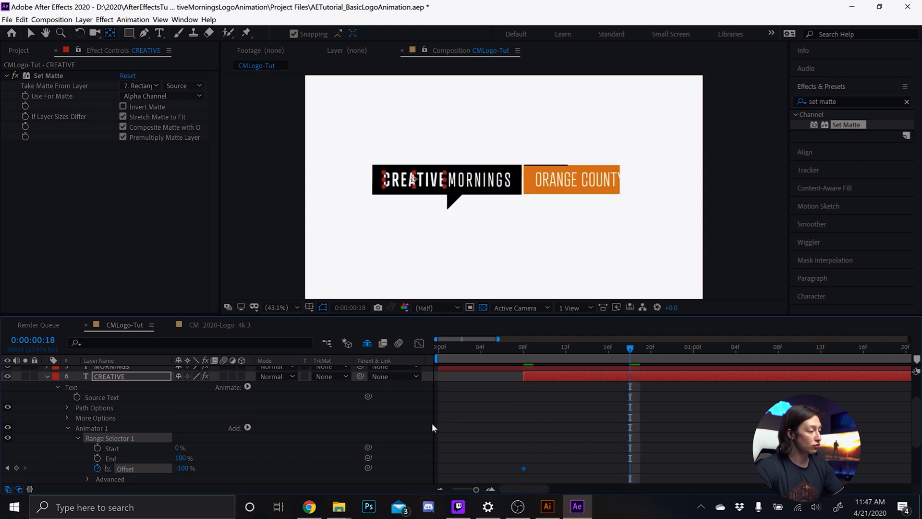
{"action": "key", "text": "shift+Page_Down"}
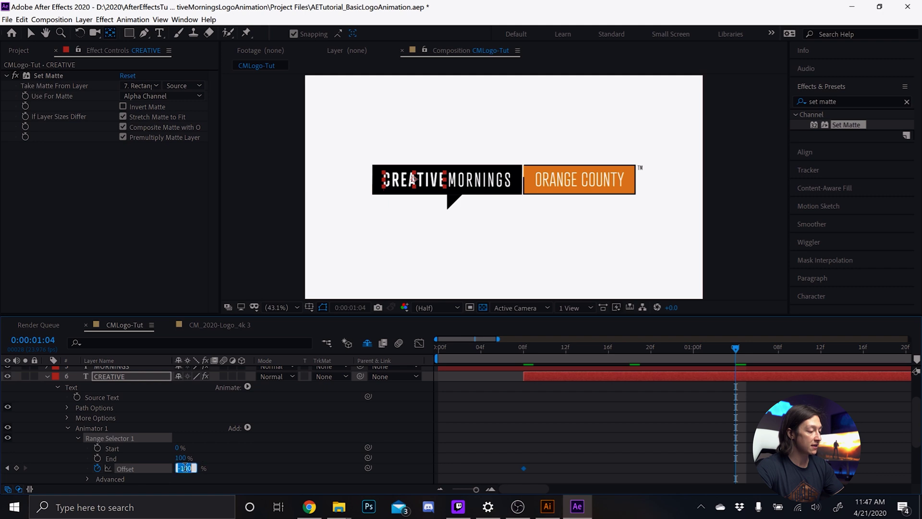
{"action": "type", "text": "100"}
{"action": "key", "text": "Return"}
Step: Set the CREATIVE Range Selector's advanced Shape to Ramp Up and its Ease High to 65%
{"action": "scroll", "coordinate": [114, 438], "scroll_direction": "down", "scroll_amount": 3}
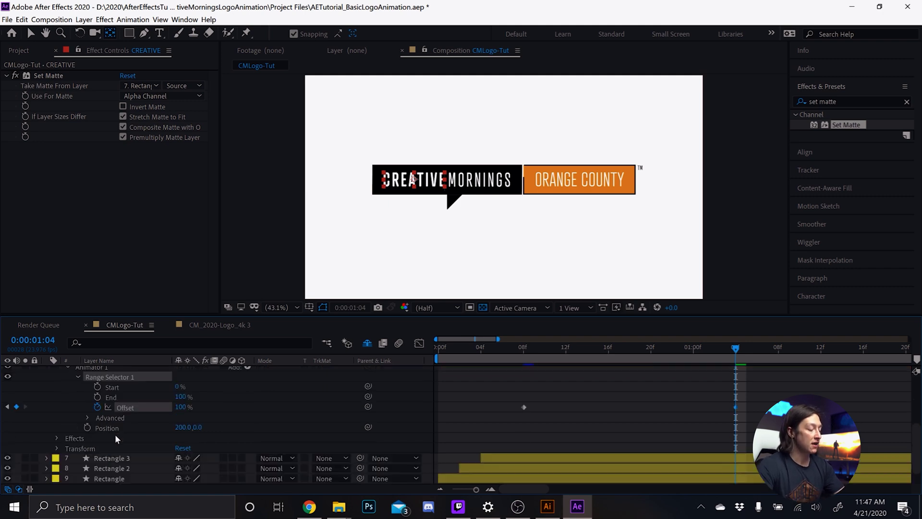
{"action": "left_click", "coordinate": [87, 418]}
{"action": "left_click", "coordinate": [200, 437]}
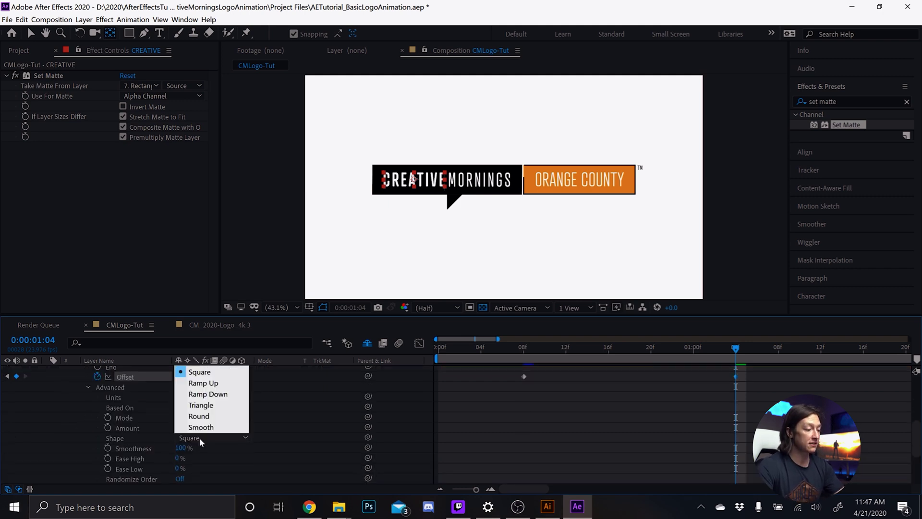
{"action": "left_click", "coordinate": [220, 383]}
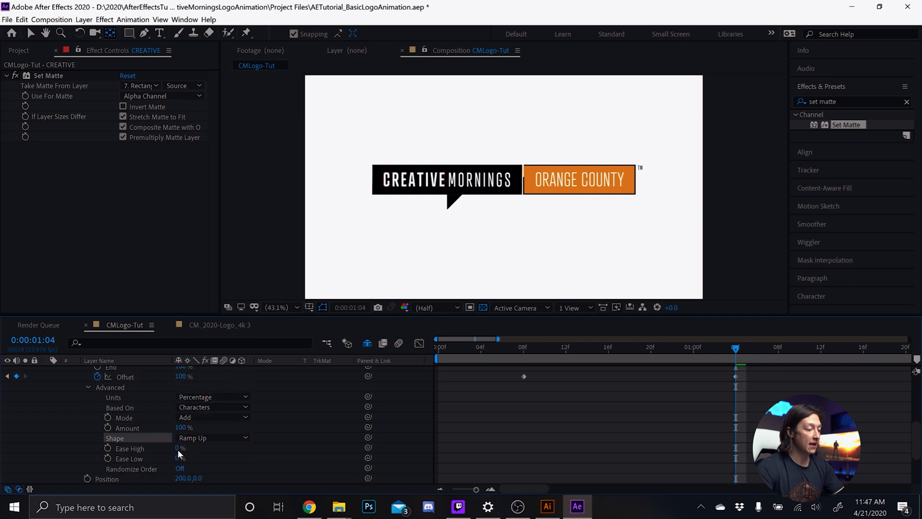
{"action": "left_click", "coordinate": [178, 449]}
{"action": "type", "text": "65"}
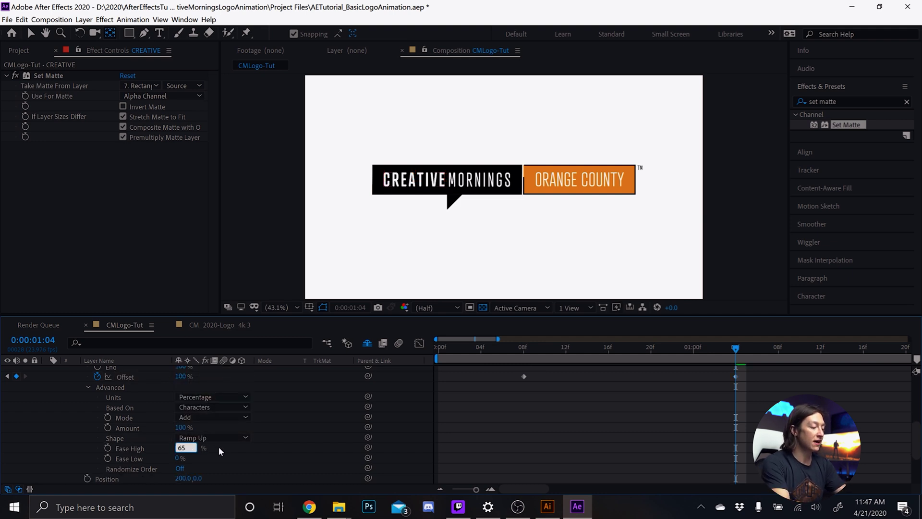
{"action": "key", "text": "Return"}
Step: Preview the CREATIVE text animation and shift the layer two frames earlier to start at 0:00:00:06
{"action": "scroll", "coordinate": [314, 425], "scroll_direction": "up", "scroll_amount": 3}
{"action": "left_click", "coordinate": [528, 357]}
{"action": "key", "text": "space"}
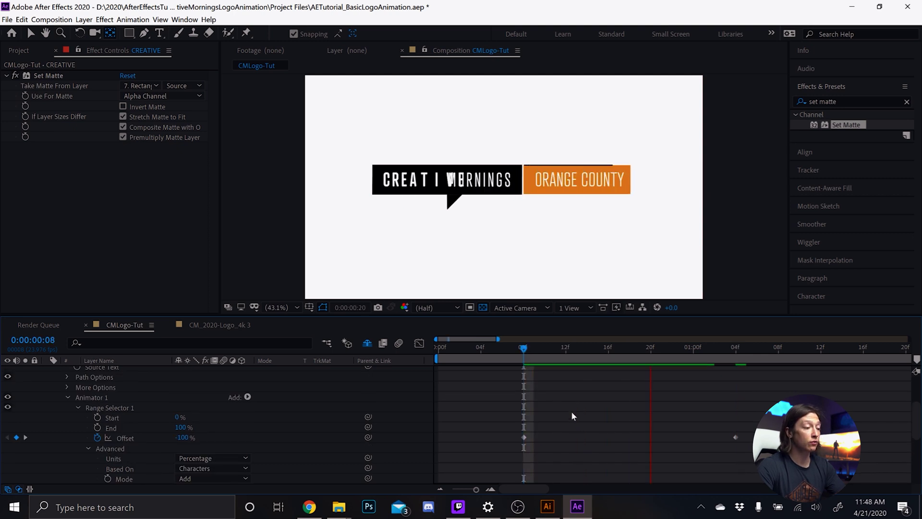
{"action": "left_click_drag", "start_coordinate": [529, 356], "coordinate": [498, 367]}
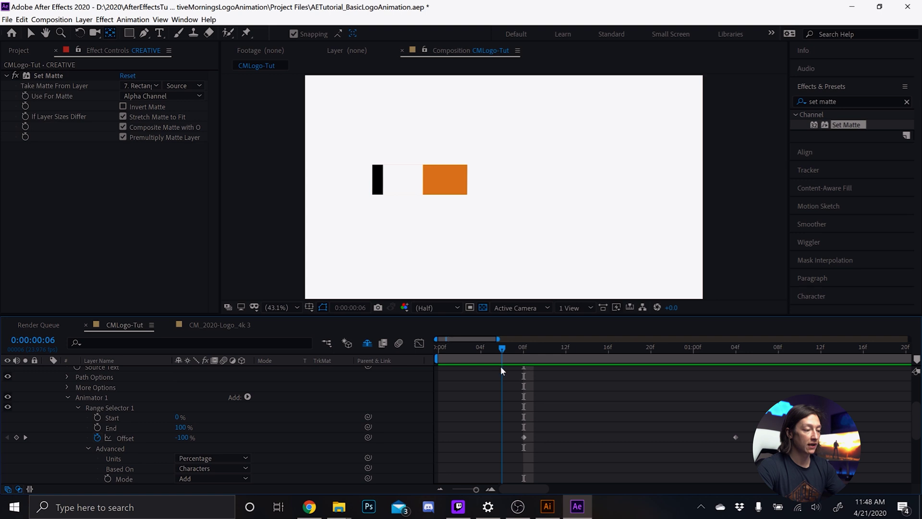
{"action": "scroll", "coordinate": [509, 396], "scroll_direction": "up", "scroll_amount": 3}
{"action": "left_click_drag", "start_coordinate": [550, 404], "coordinate": [531, 405]}
{"action": "key", "text": "space"}
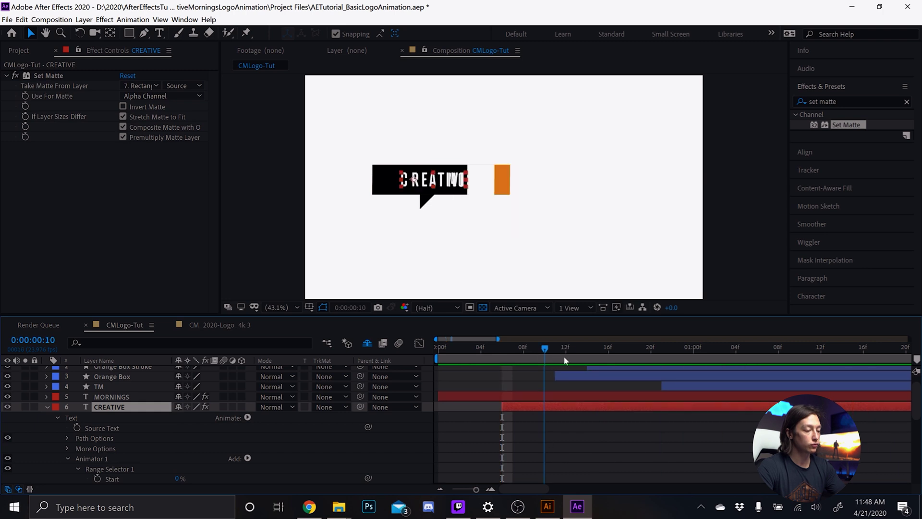
Step: Copy Animator 1 from the CREATIVE layer to MORNINGS, trim MORNINGS to start at 0:00:00:06 and show its keyframes
{"action": "key", "text": "space"}
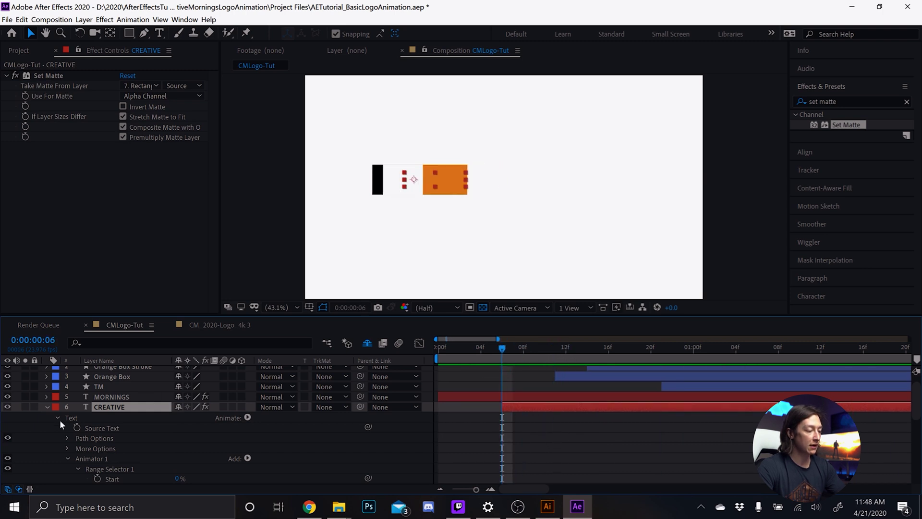
{"action": "left_click", "coordinate": [94, 459]}
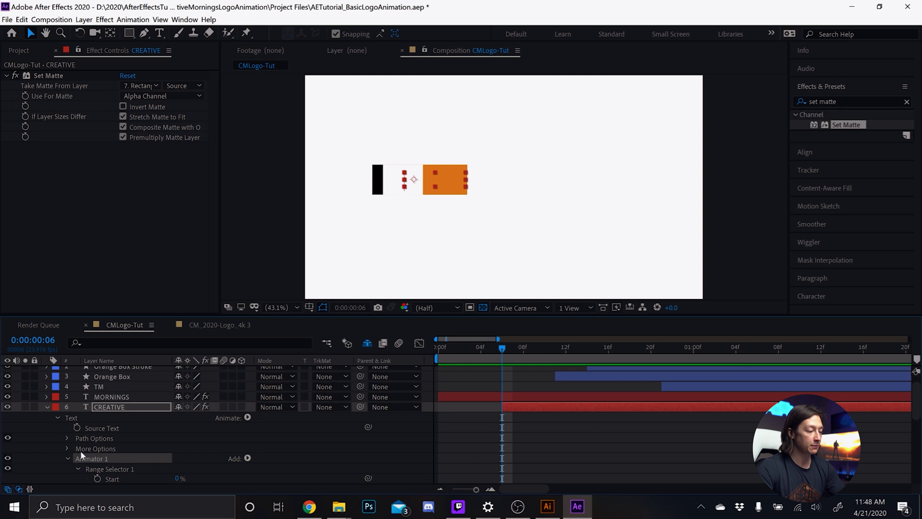
{"action": "left_click", "coordinate": [111, 398]}
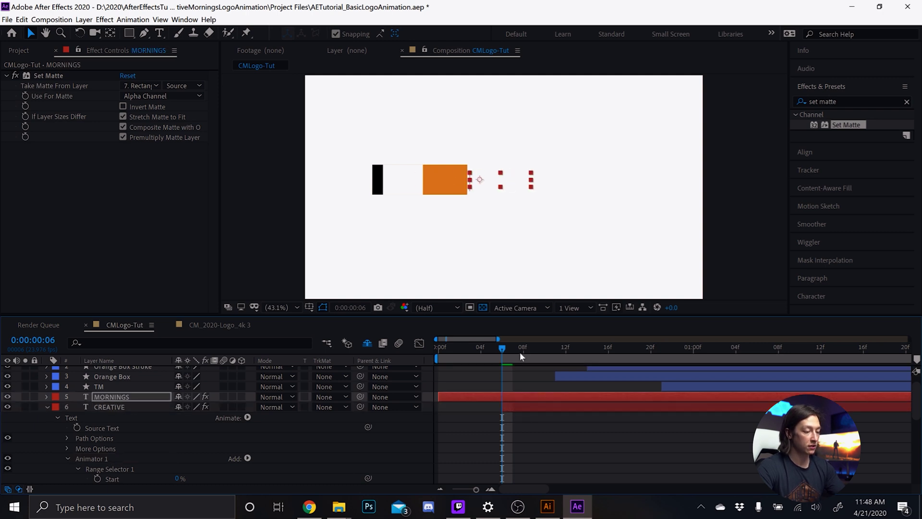
{"action": "key", "text": "alt+["}
{"action": "key", "text": "u"}
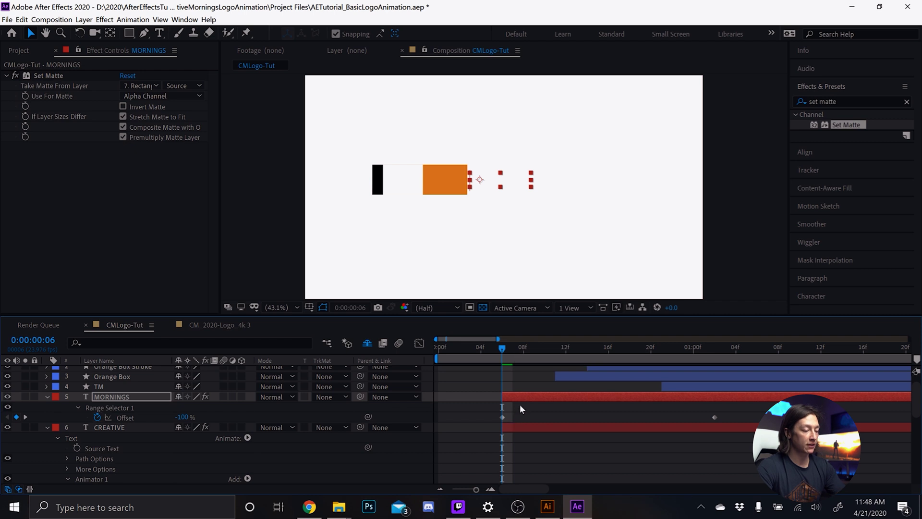
Step: Shift the MORNINGS layer to start at 0:00:00:16 and preview its text animation
{"action": "left_click_drag", "start_coordinate": [555, 362], "coordinate": [607, 351]}
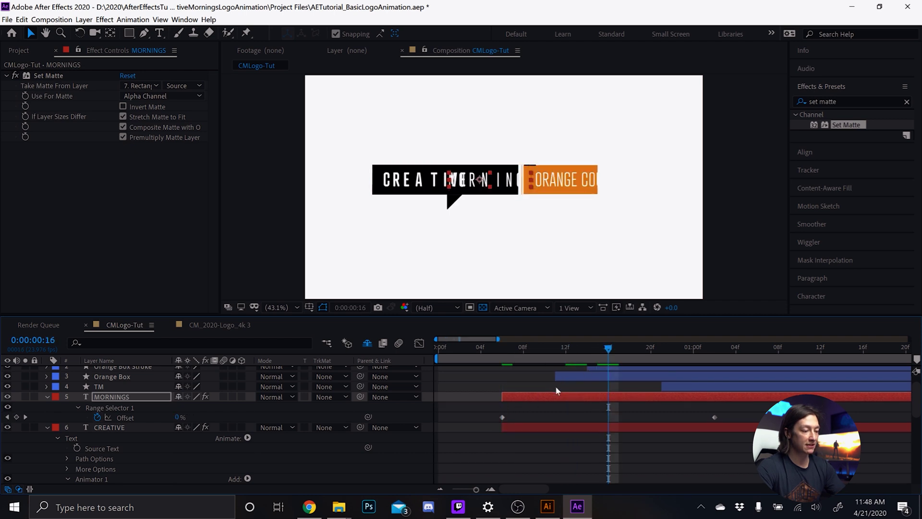
{"action": "left_click_drag", "start_coordinate": [552, 397], "coordinate": [661, 409]}
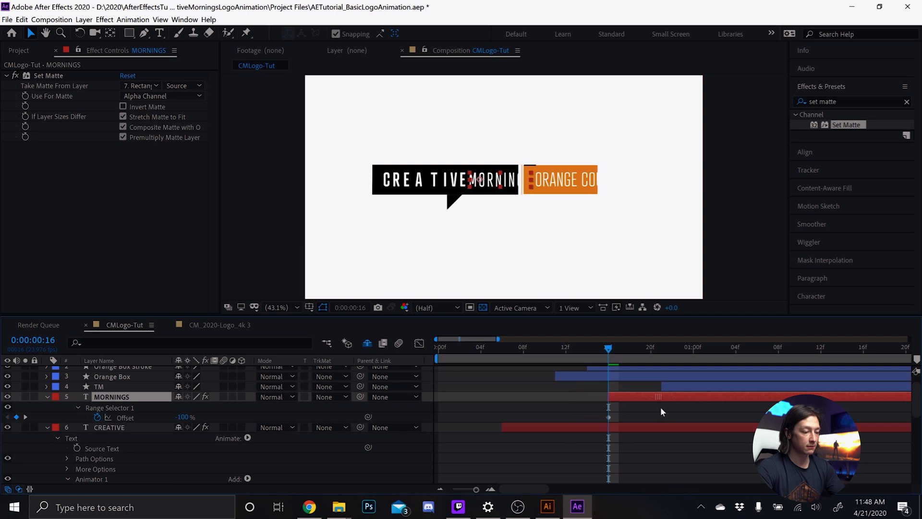
{"action": "key", "text": "space"}
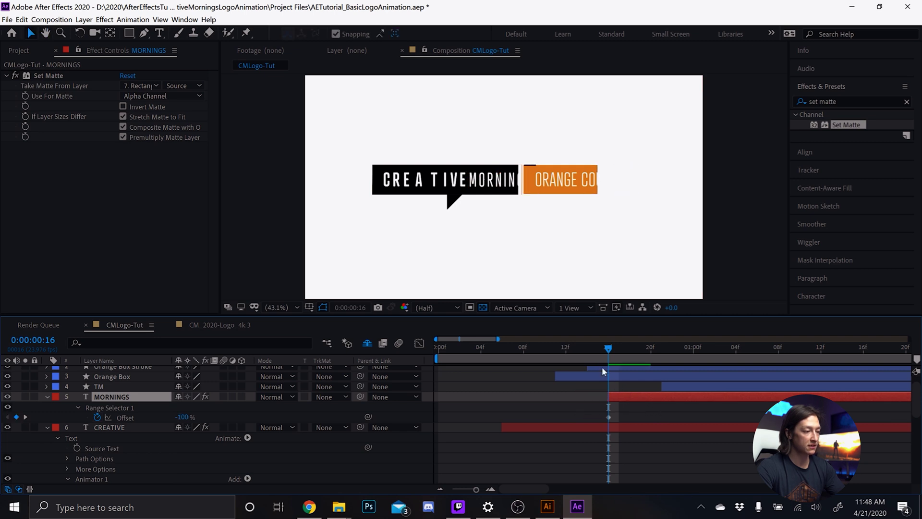
{"action": "left_click_drag", "start_coordinate": [500, 359], "coordinate": [690, 393]}
{"action": "key", "text": "space"}
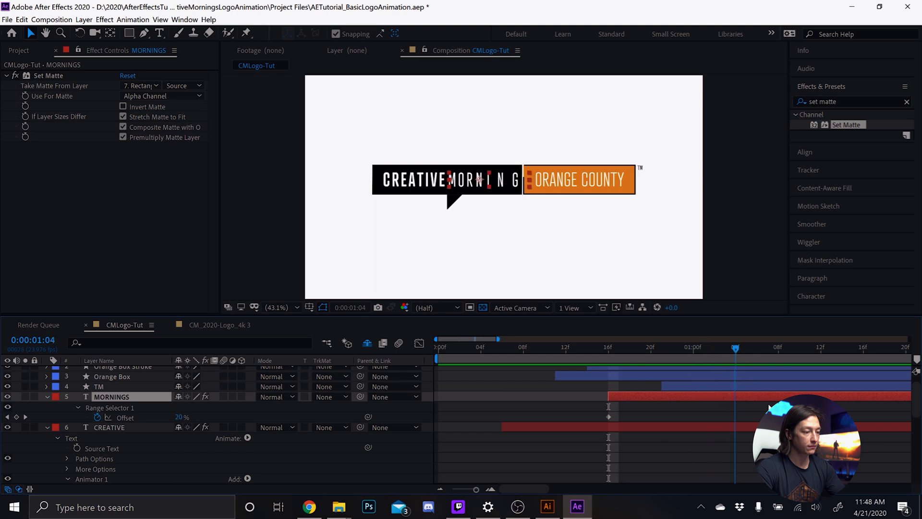
Step: Paste the copied text animator onto the ORANGE COUNTY layer at 0:00:01:08, show its keyframes and trim the layer's start there
{"action": "scroll", "coordinate": [659, 379], "scroll_direction": "up", "scroll_amount": 1}
{"action": "left_click", "coordinate": [654, 374]}
{"action": "left_click", "coordinate": [778, 359]}
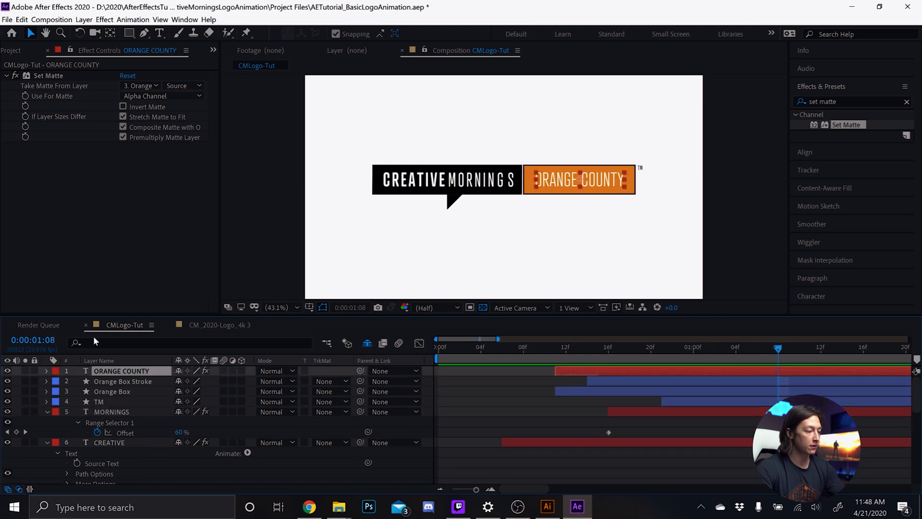
{"action": "key", "text": "ctrl+v"}
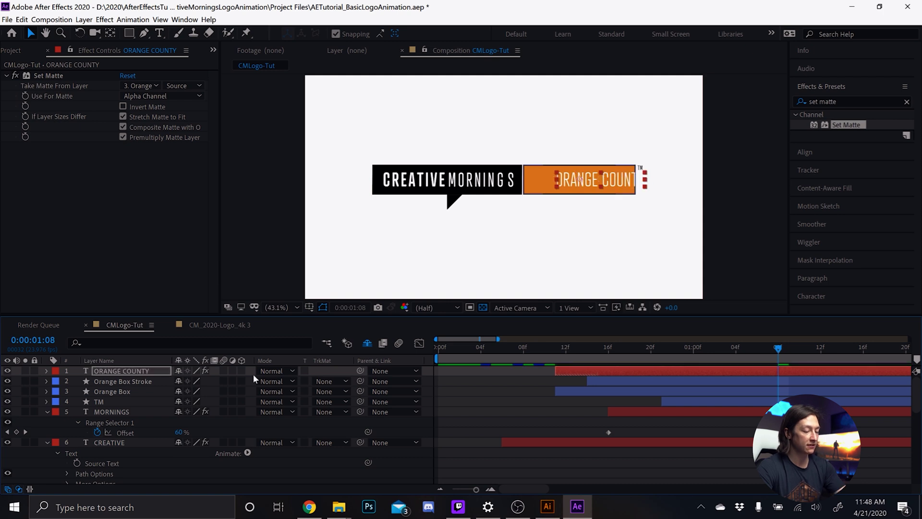
{"action": "scroll", "coordinate": [600, 402], "scroll_direction": "down", "scroll_amount": 5}
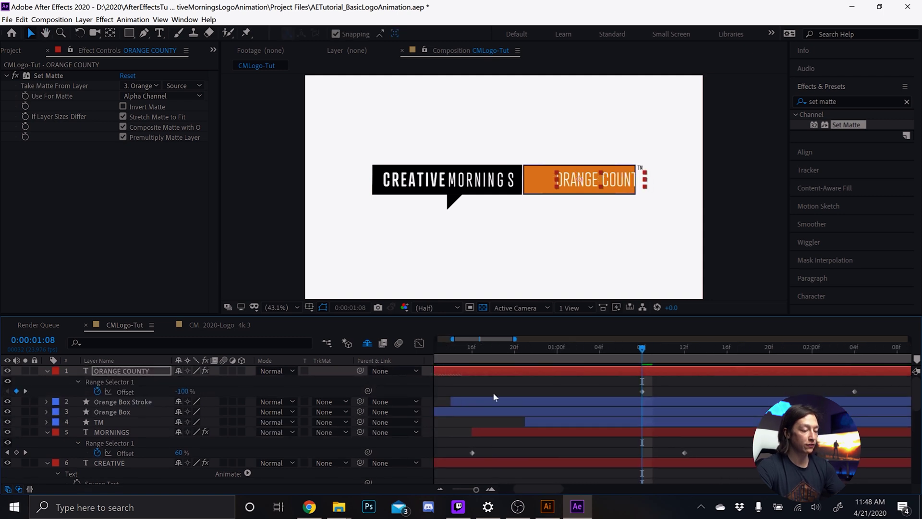
Step: Collapse the properties of all layers and preview the whole logo animation
{"action": "key", "text": "ctrl+a"}
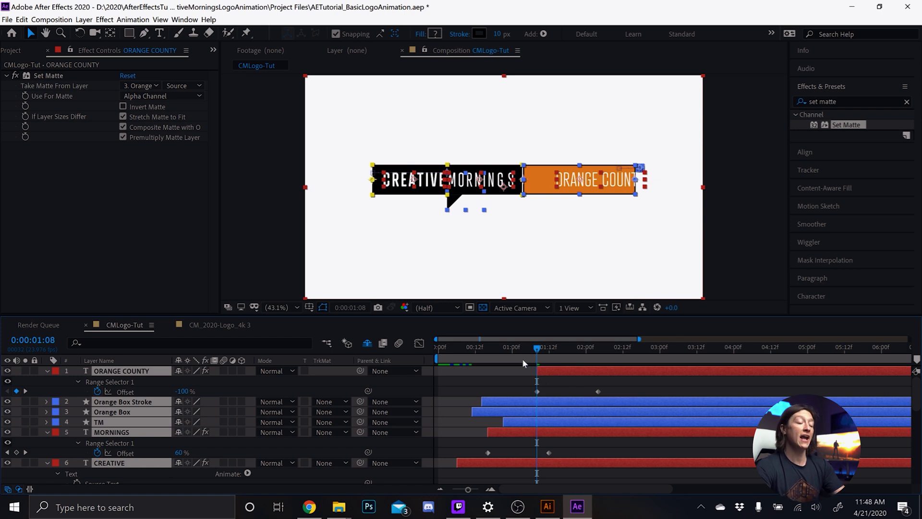
{"action": "key", "text": "u"}
{"action": "left_click_drag", "start_coordinate": [457, 358], "coordinate": [428, 350]}
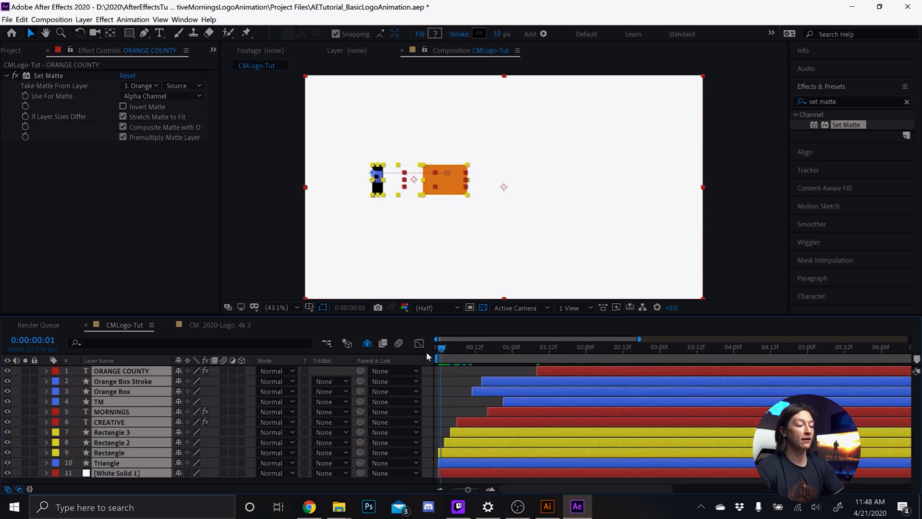
{"action": "key", "text": "space"}
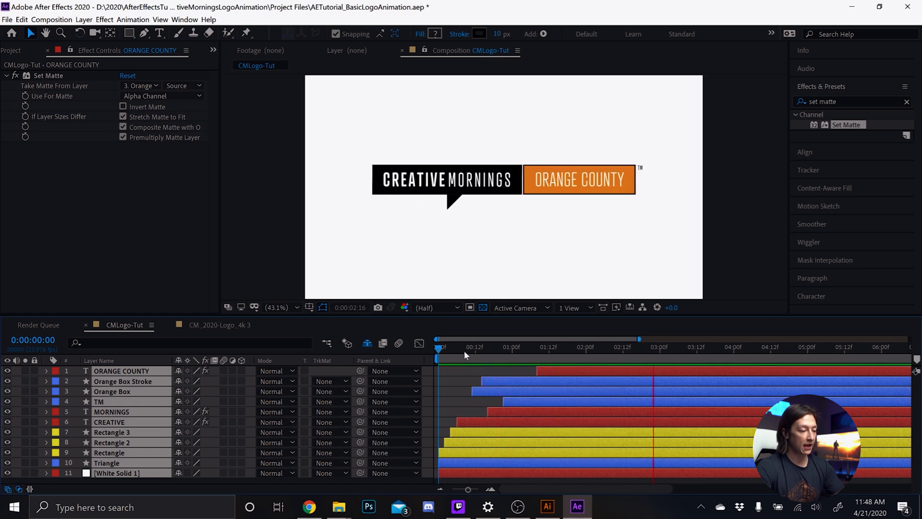
{"action": "key", "text": "space"}
{"action": "left_click", "coordinate": [452, 389]}
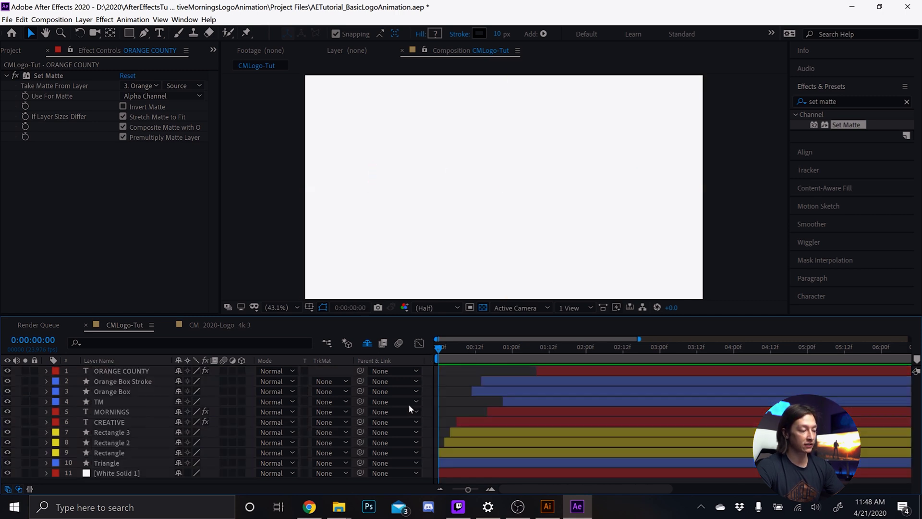
Step: Extend the ORANGE COUNTY, MORNINGS and CREATIVE layers back to the beginning of the composition
{"action": "left_click", "coordinate": [122, 422]}
{"action": "left_click", "coordinate": [125, 411], "text": "shift"}
{"action": "left_click", "coordinate": [140, 372], "text": "ctrl"}
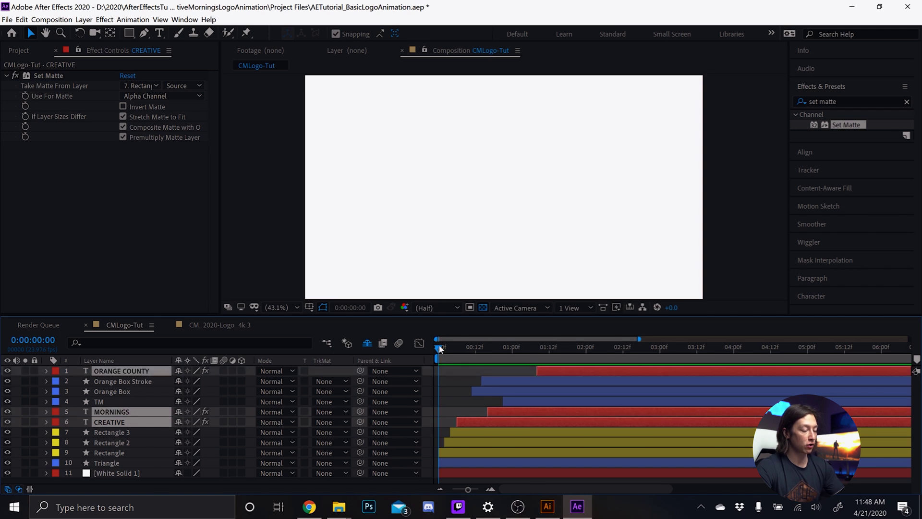
{"action": "mouse_move", "coordinate": [532, 371]}
{"action": "left_mouse_down"}
{"action": "mouse_move", "coordinate": [392, 370]}
{"action": "mouse_move", "coordinate": [448, 351]}
{"action": "mouse_move", "coordinate": [562, 368]}
{"action": "mouse_move", "coordinate": [506, 365]}
{"action": "mouse_move", "coordinate": [546, 364]}
{"action": "left_mouse_up"}
{"action": "left_click", "coordinate": [476, 379]}
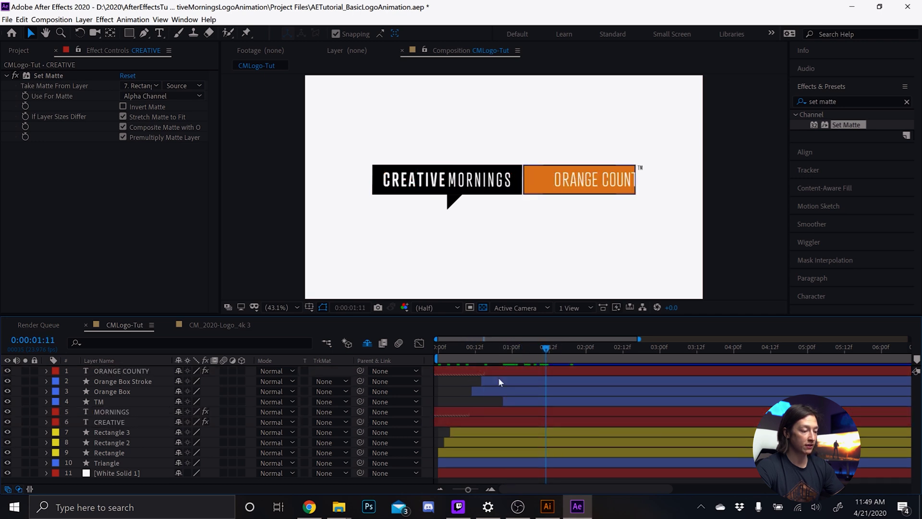
Step: Shift the ORANGE COUNTY layer earlier, aligning its first Offset keyframe with the Orange Box's first Scale keyframe, and preview the result
{"action": "left_click", "coordinate": [505, 371]}
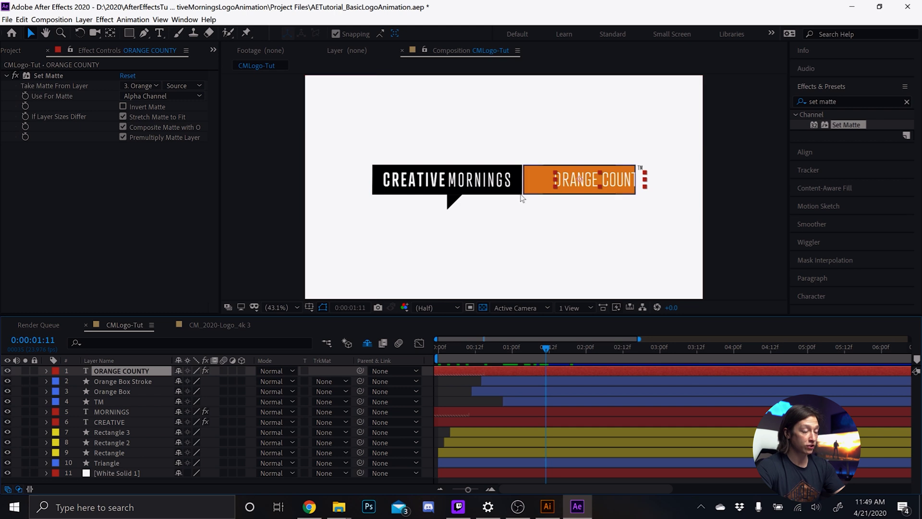
{"action": "key", "text": "u"}
{"action": "left_click", "coordinate": [503, 401]}
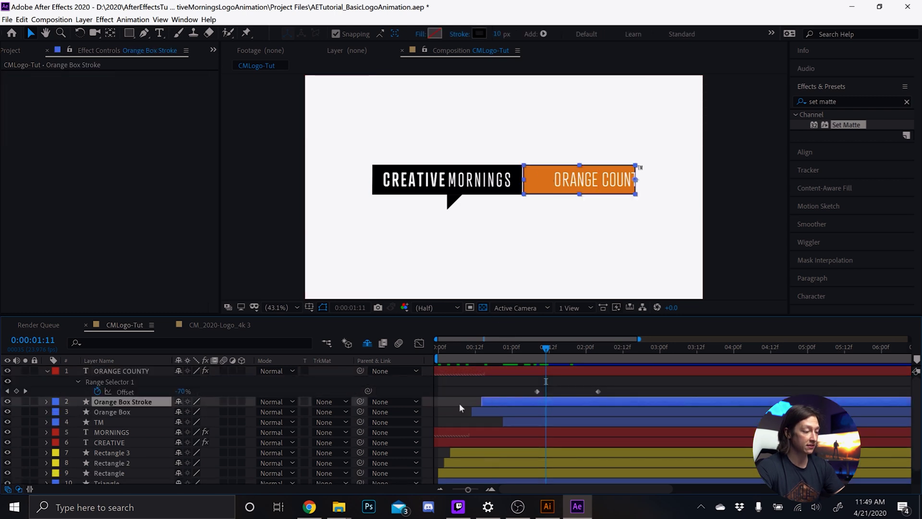
{"action": "left_click", "coordinate": [120, 413]}
{"action": "key", "text": "u"}
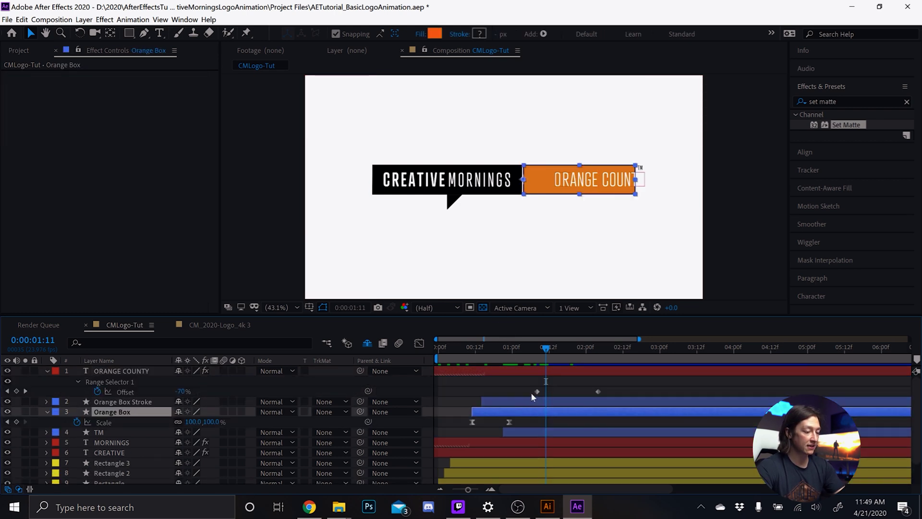
{"action": "left_click_drag", "start_coordinate": [535, 369], "coordinate": [459, 371]}
{"action": "left_click", "coordinate": [475, 356]}
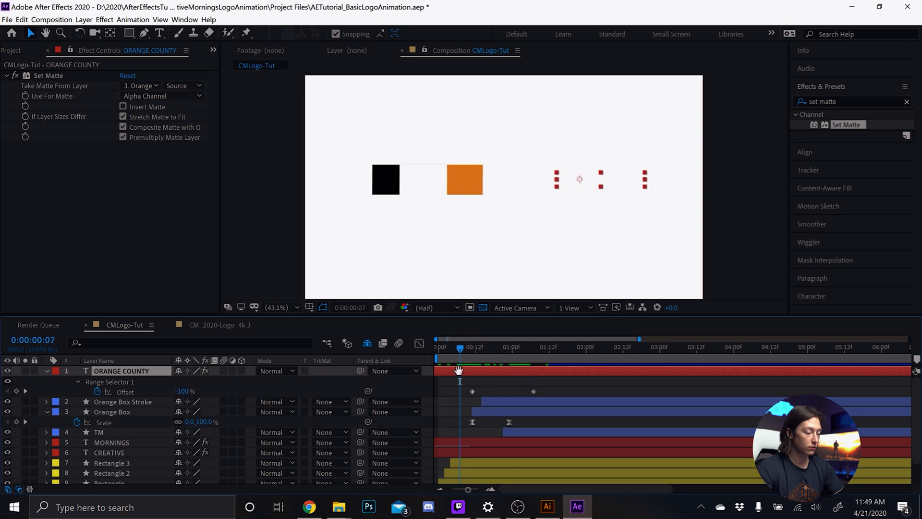
{"action": "key", "text": "space"}
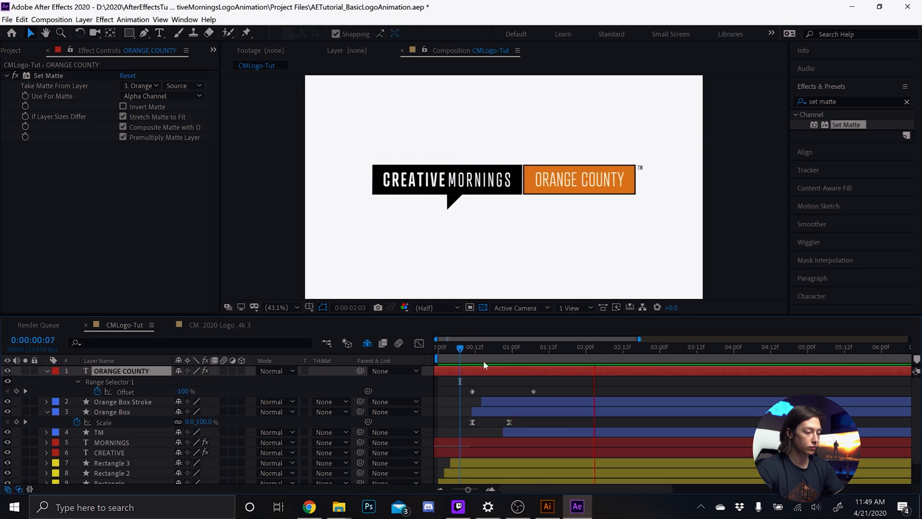
Step: Set the current time to 0:00:00:21 and collapse the properties of all layers
{"action": "left_click_drag", "start_coordinate": [469, 357], "coordinate": [495, 368]}
{"action": "key", "text": "Page_Down"}
{"action": "key", "text": "Page_Down"}
{"action": "key", "text": "Page_Down"}
{"action": "key", "text": "ctrl+a"}
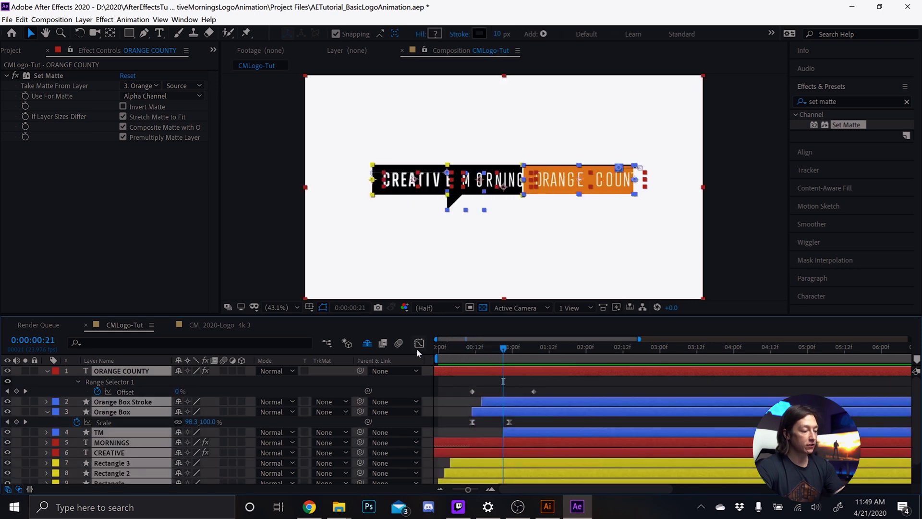
{"action": "key", "text": "u"}
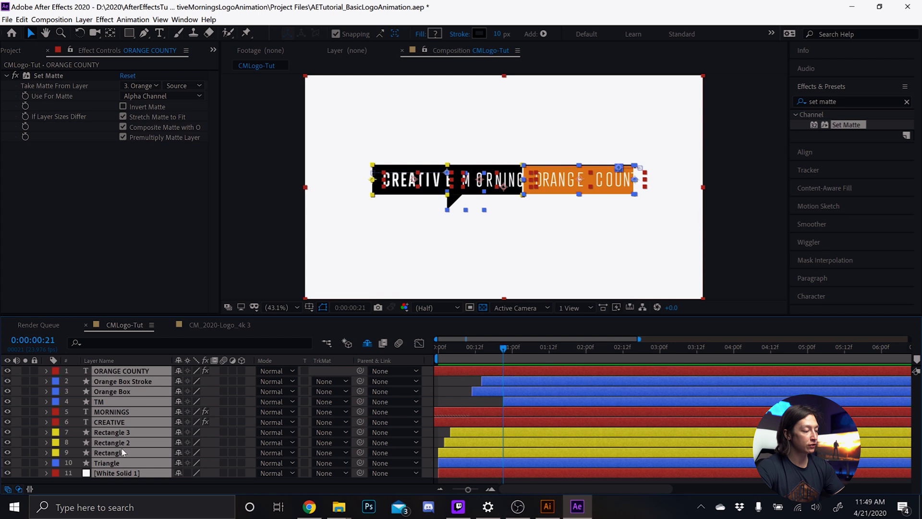
Step: Bring the ORANGE COUNTY, MORNINGS and CREATIVE layers to the top of the layer stack and reveal their keyframes
{"action": "left_click", "coordinate": [117, 434]}
{"action": "left_click", "coordinate": [126, 422]}
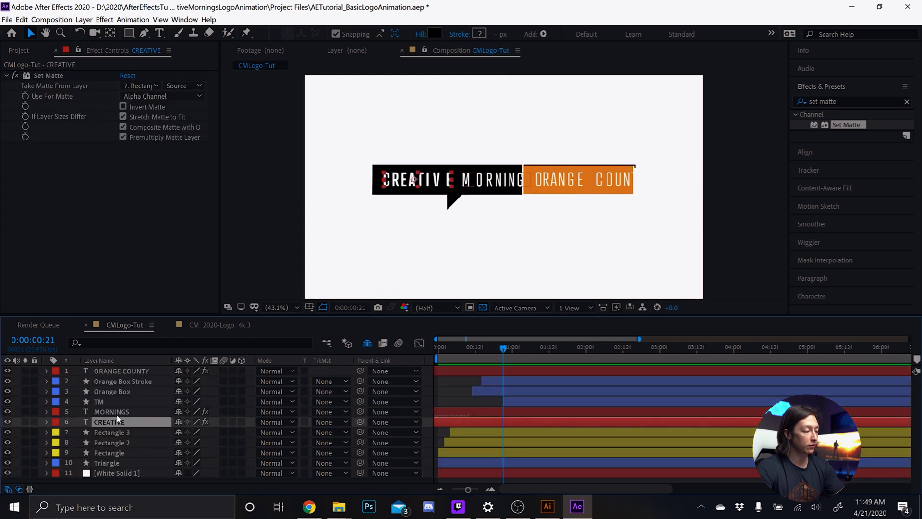
{"action": "left_click", "coordinate": [134, 411], "text": "ctrl"}
{"action": "left_click", "coordinate": [141, 370], "text": "ctrl"}
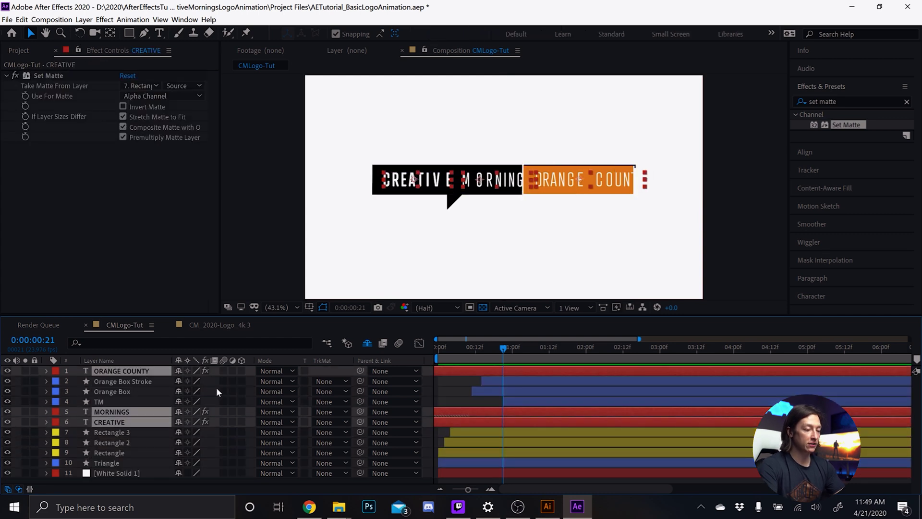
{"action": "key", "text": "ctrl+shift+bracketright"}
{"action": "key", "text": "u"}
Step: Compress the Offset keyframes of all three text layers proportionally, ending the MORNINGS animation at 0:00:00:21, and preview the faster timing
{"action": "left_click_drag", "start_coordinate": [450, 384], "coordinate": [558, 458]}
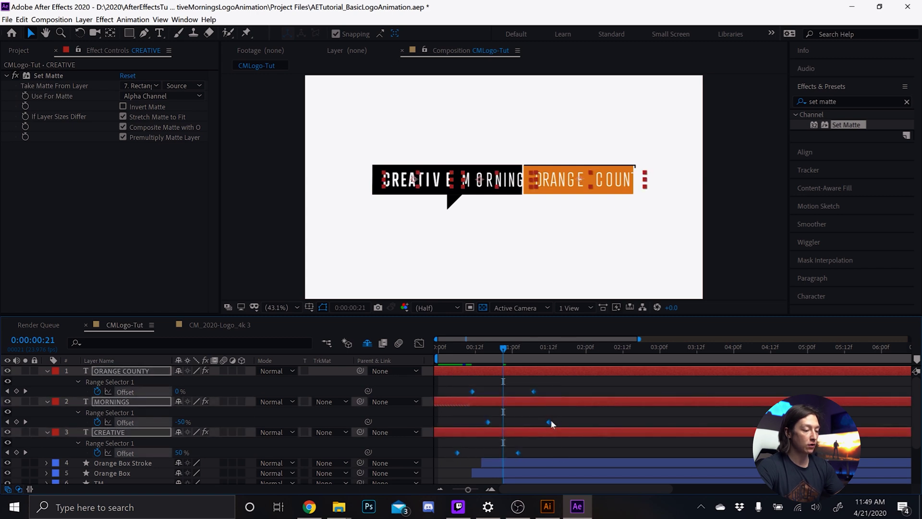
{"action": "left_click_drag", "start_coordinate": [547, 422], "coordinate": [501, 418]}
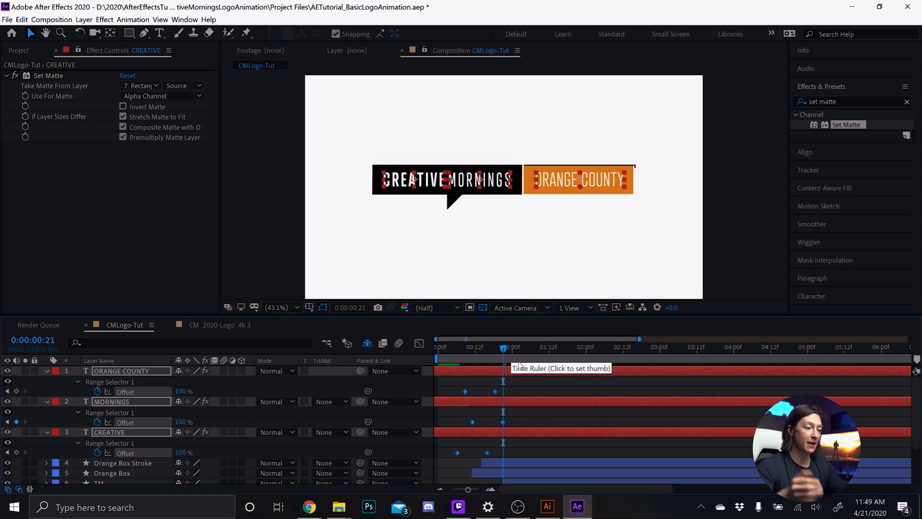
{"action": "left_click", "coordinate": [466, 360]}
{"action": "left_click_drag", "start_coordinate": [466, 361], "coordinate": [444, 360]}
{"action": "key", "text": "space"}
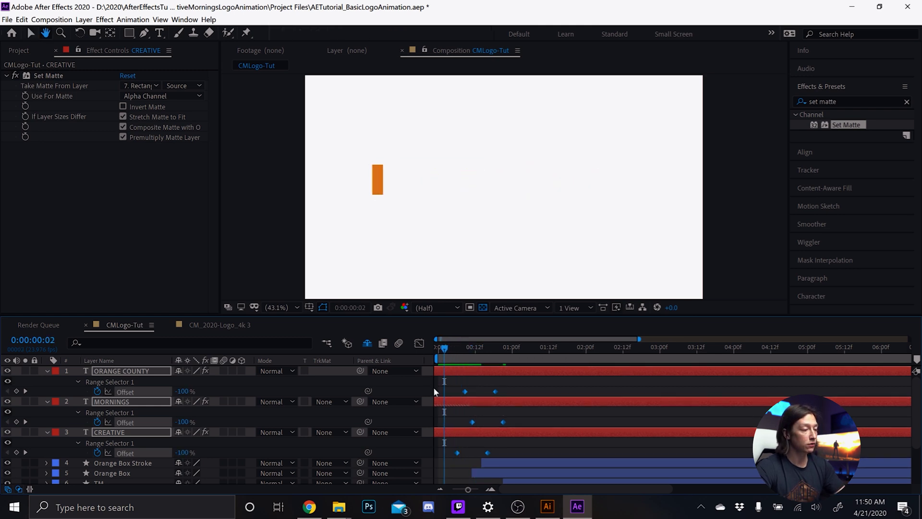
Step: Shift the ORANGE COUNTY layer a few frames later so its Offset keyframes start just after those of MORNINGS, and preview the animation
{"action": "left_click", "coordinate": [468, 351]}
{"action": "left_click", "coordinate": [538, 388]}
{"action": "left_click", "coordinate": [517, 372]}
{"action": "left_click_drag", "start_coordinate": [517, 373], "coordinate": [523, 374]}
{"action": "left_click_drag", "start_coordinate": [476, 356], "coordinate": [418, 391]}
{"action": "key", "text": "space"}
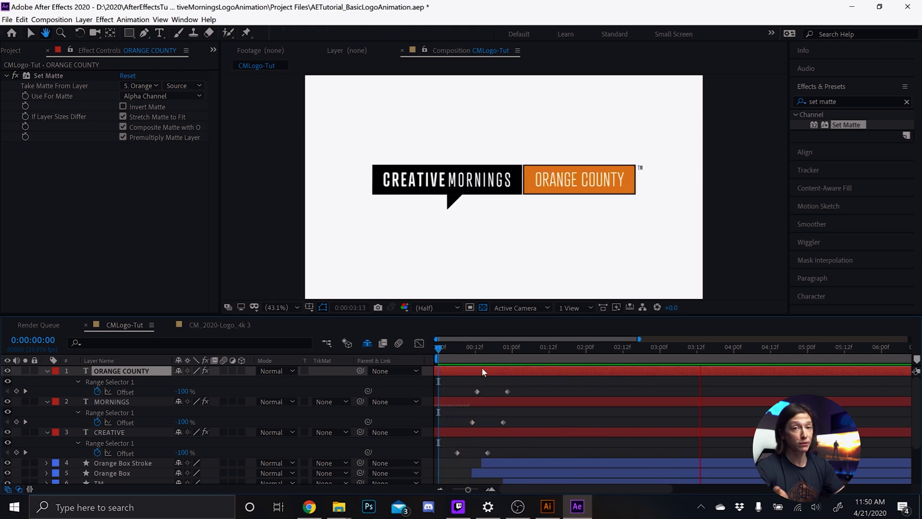
{"action": "key", "text": "space"}
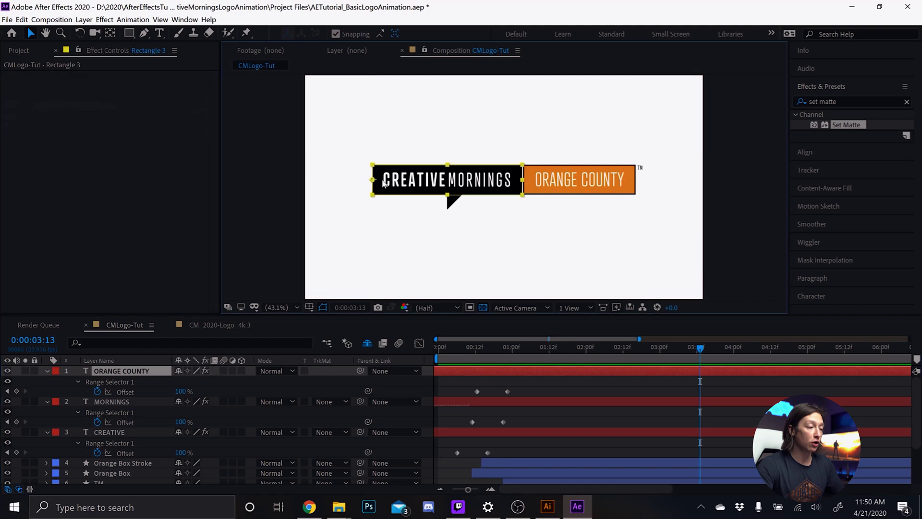
Step: Inspect the black rectangle, triangle, orange box stroke and CREATIVE text individually, and replay the logo animation
{"action": "left_click", "coordinate": [385, 182]}
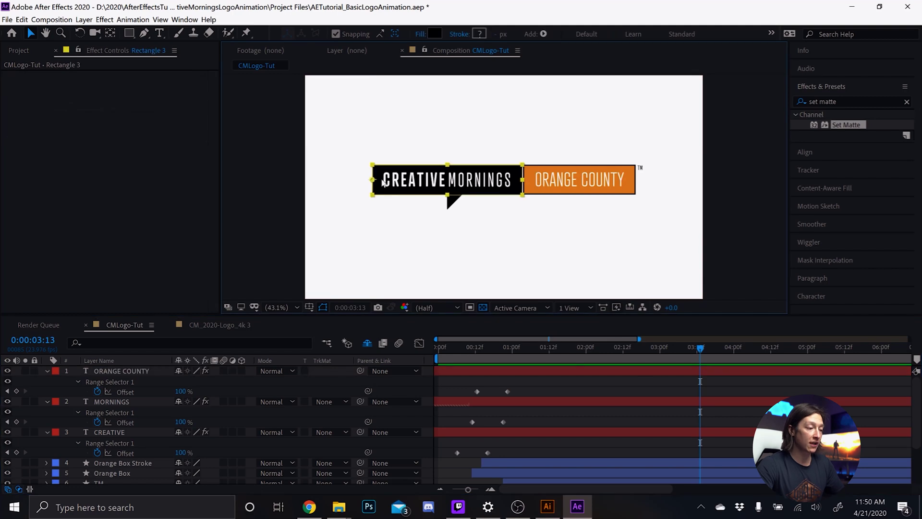
{"action": "left_click", "coordinate": [455, 205]}
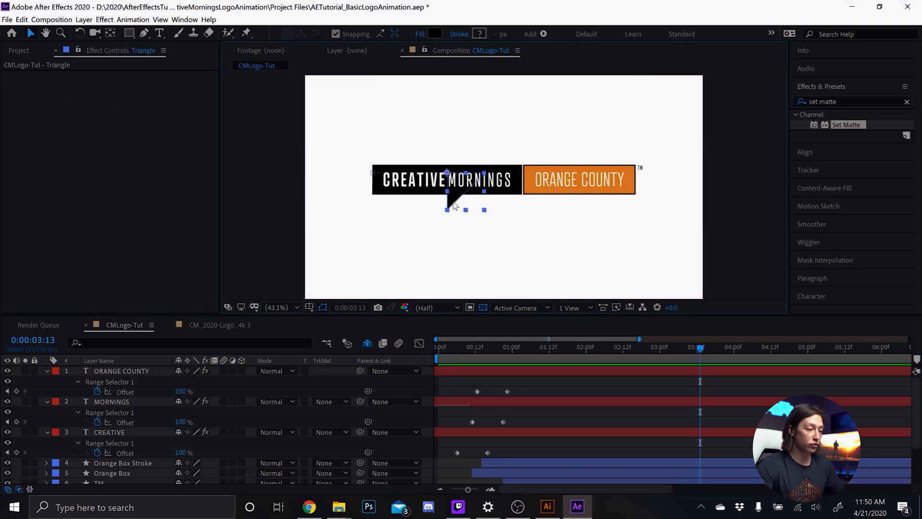
{"action": "left_click", "coordinate": [534, 183]}
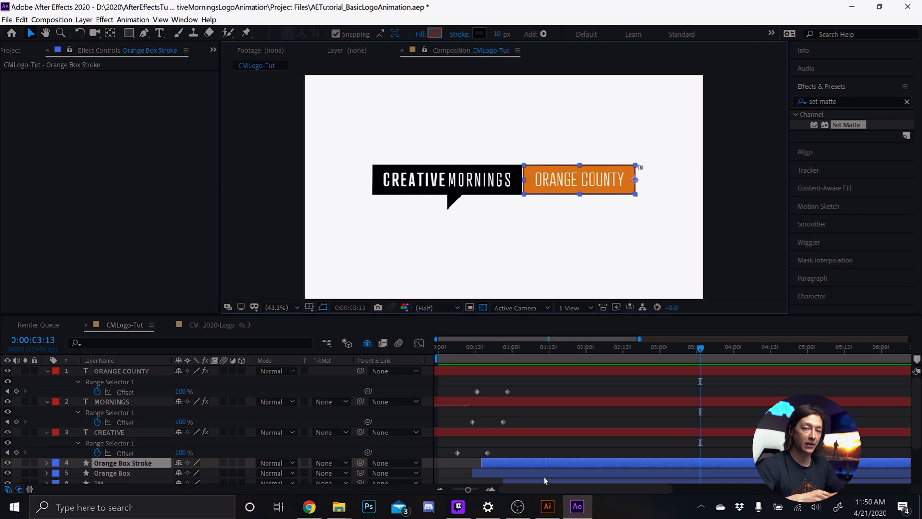
{"action": "left_click", "coordinate": [816, 87]}
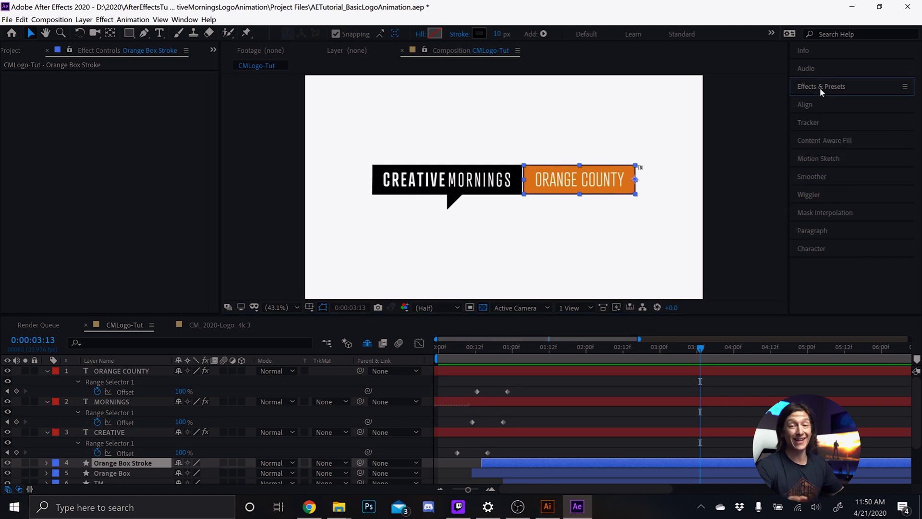
{"action": "left_click", "coordinate": [423, 180]}
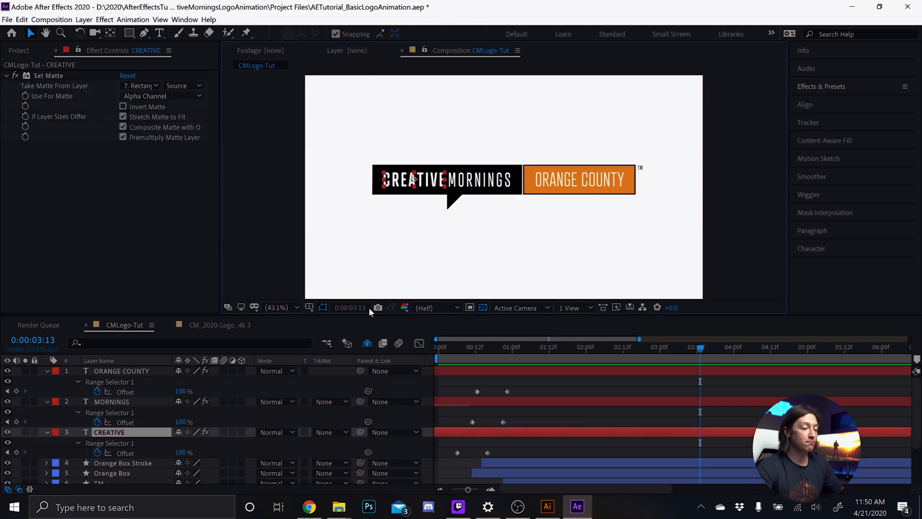
{"action": "left_click_drag", "start_coordinate": [478, 358], "coordinate": [455, 358]}
{"action": "key", "text": "space"}
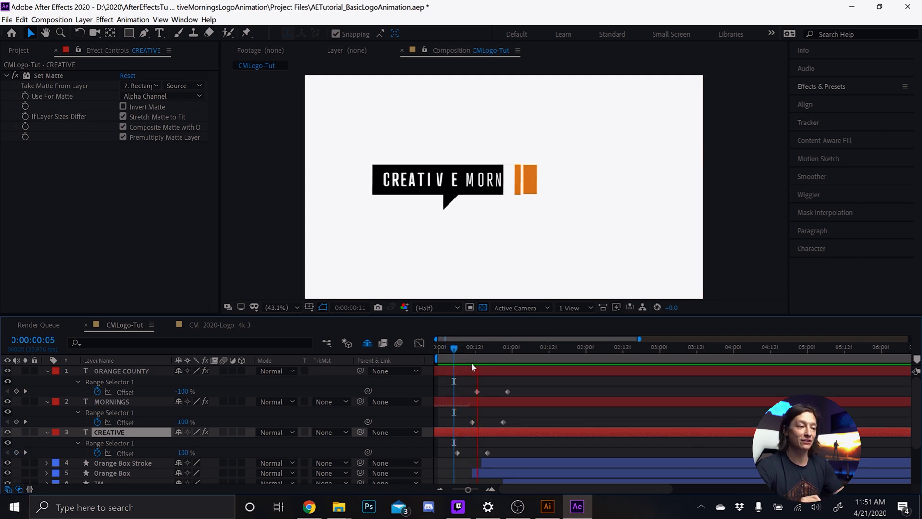